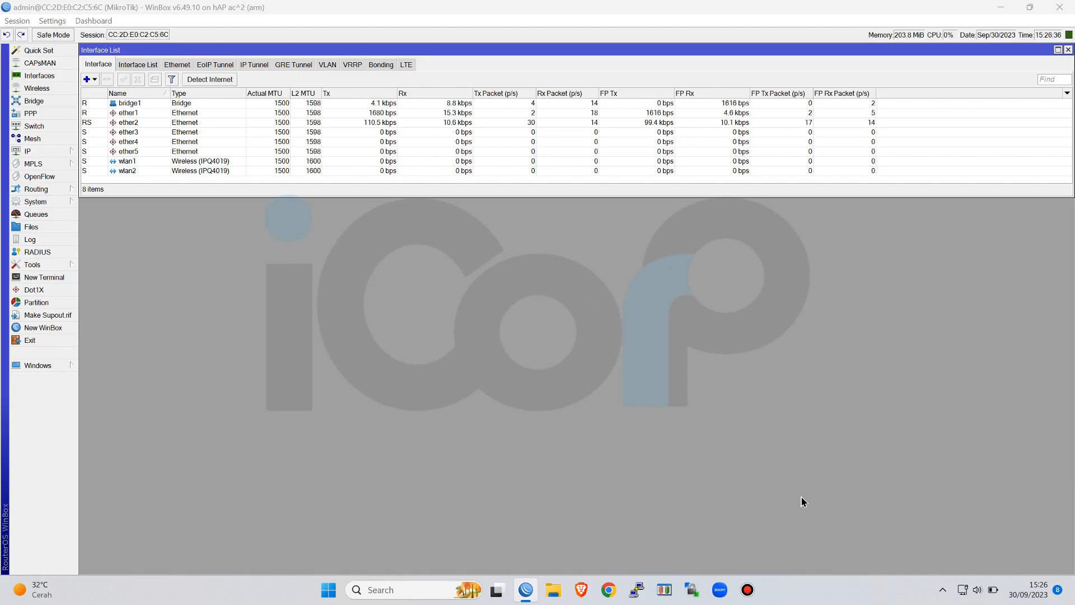
Start the Hotspot Setup wizard and choose bridge1 as the hotspot interface
click(46, 150)
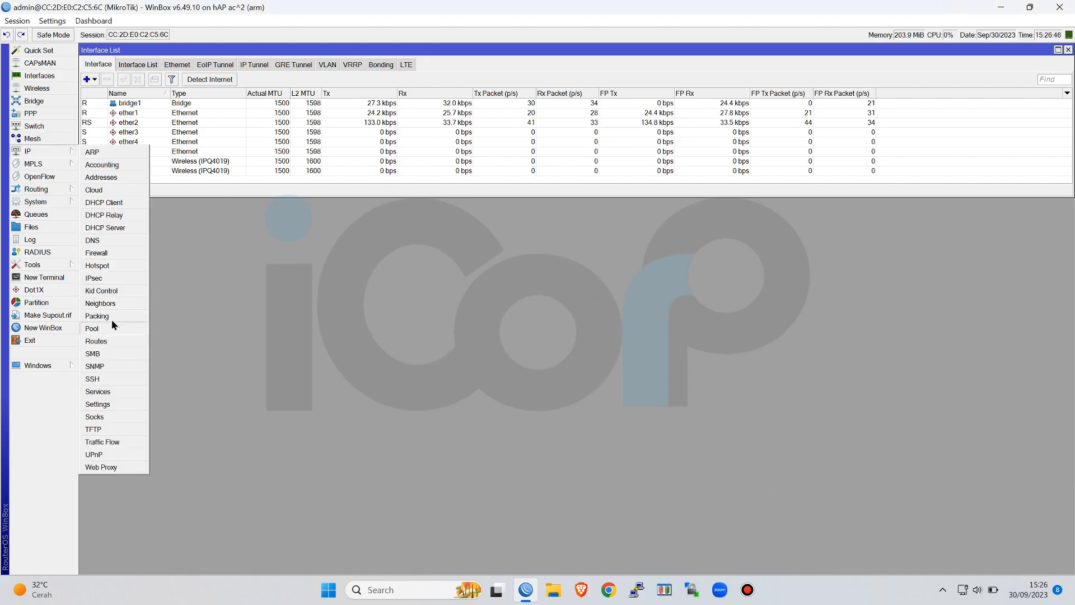
click(112, 266)
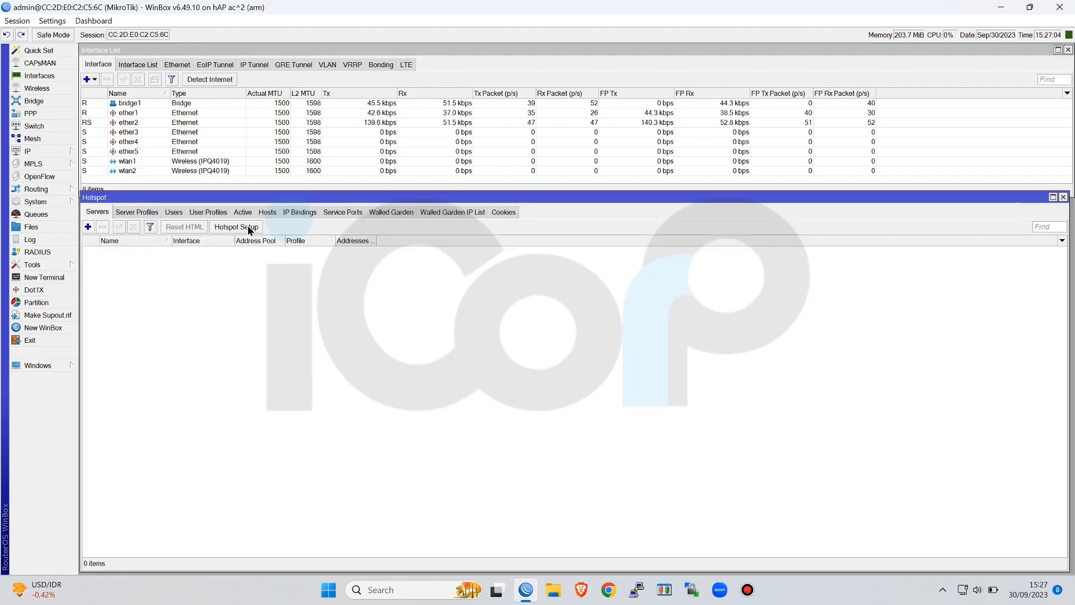
click(247, 226)
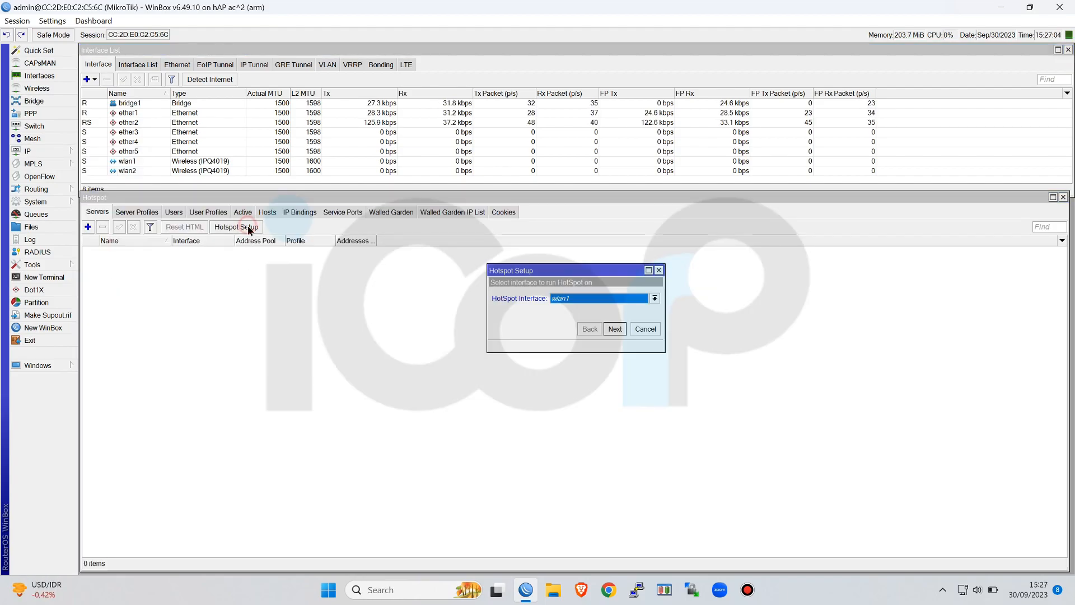
click(576, 301)
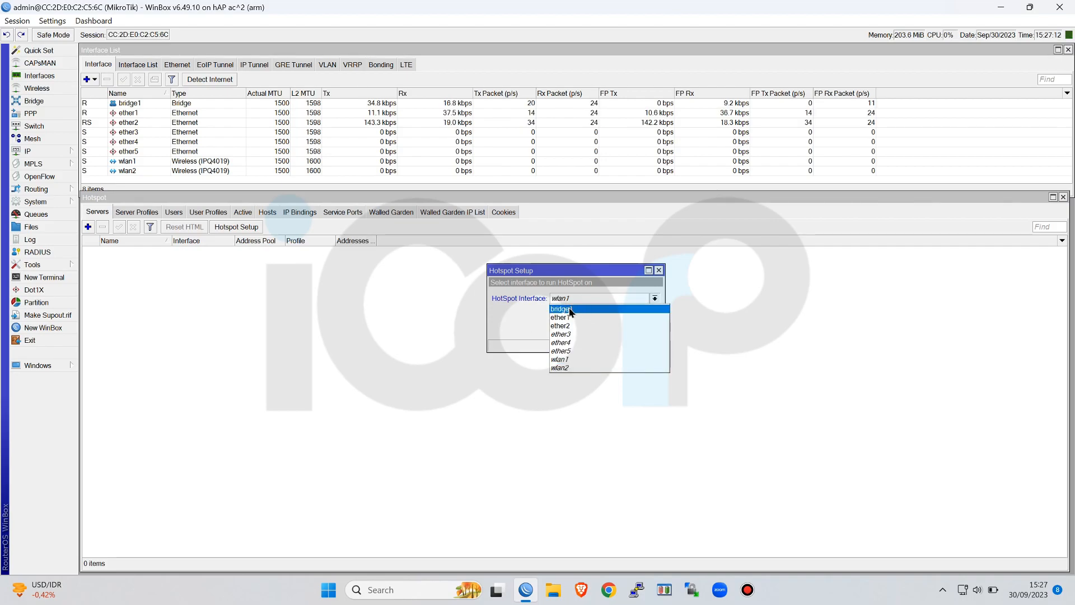
click(570, 310)
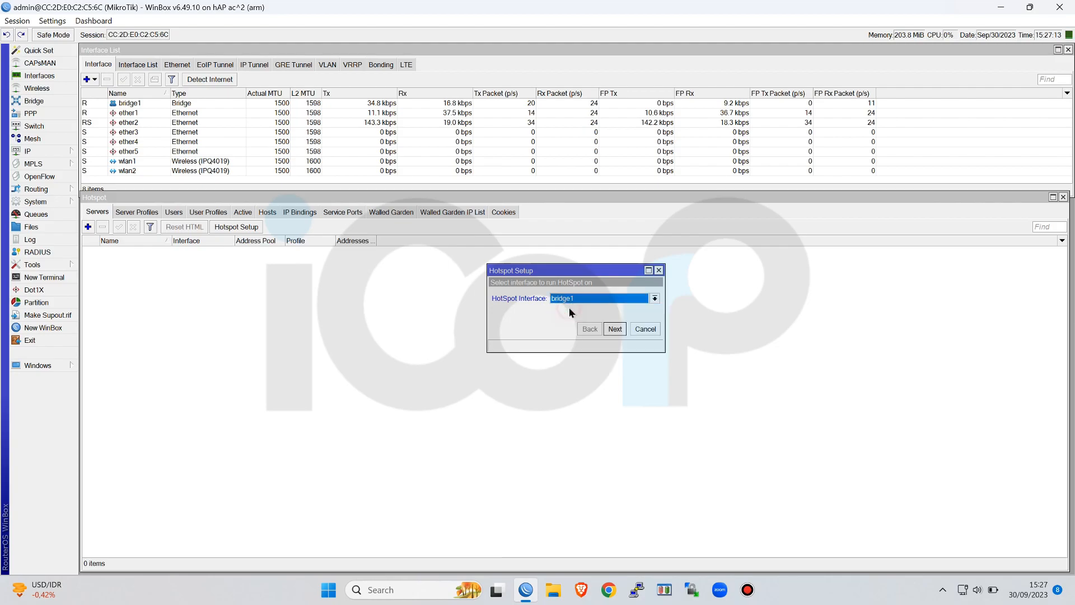
click(620, 331)
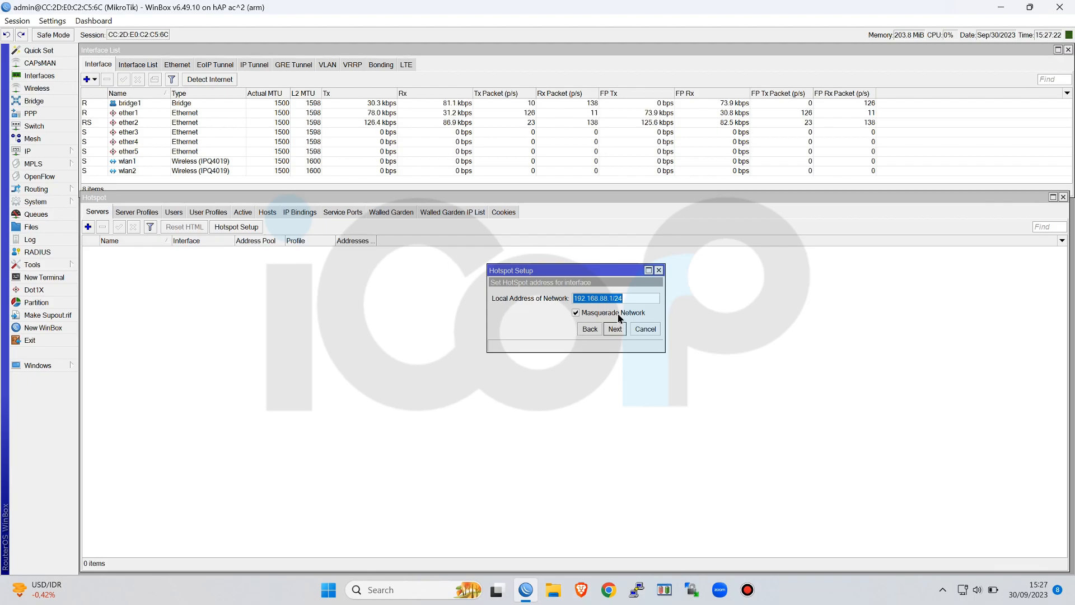
Disable Masquerade Network for the local address 192.168.88.1/24 and accept the proposed address pool 192.168.88.2-192.168.88.254
click(618, 314)
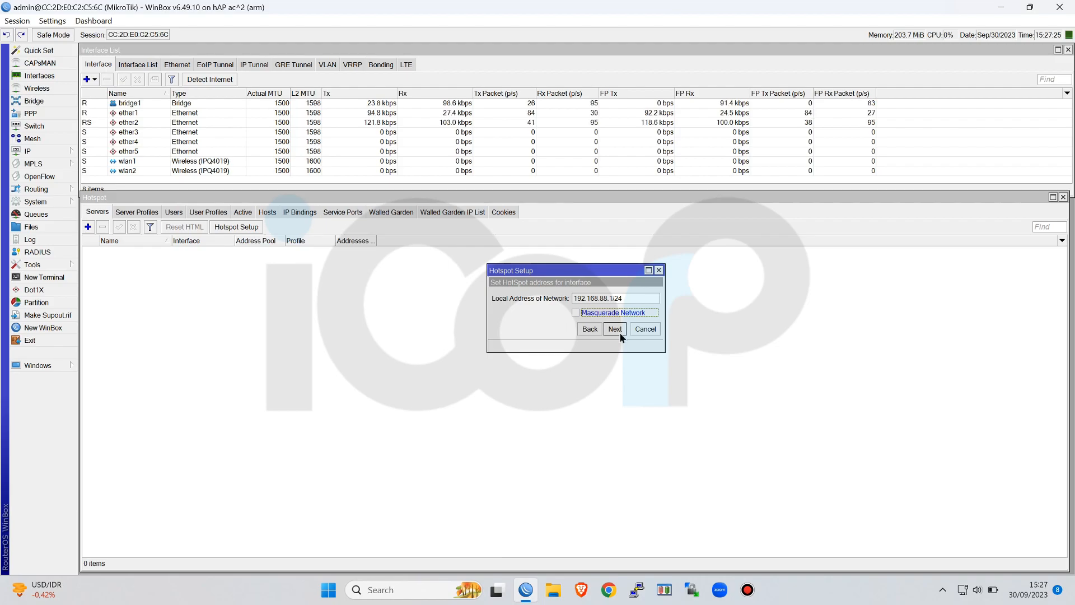
click(615, 328)
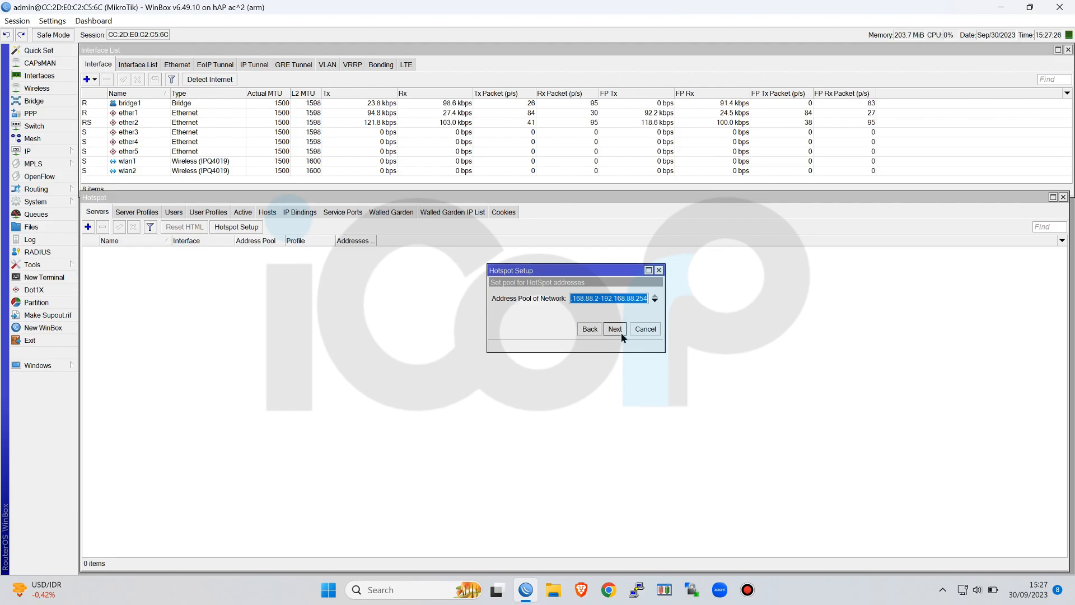
click(615, 329)
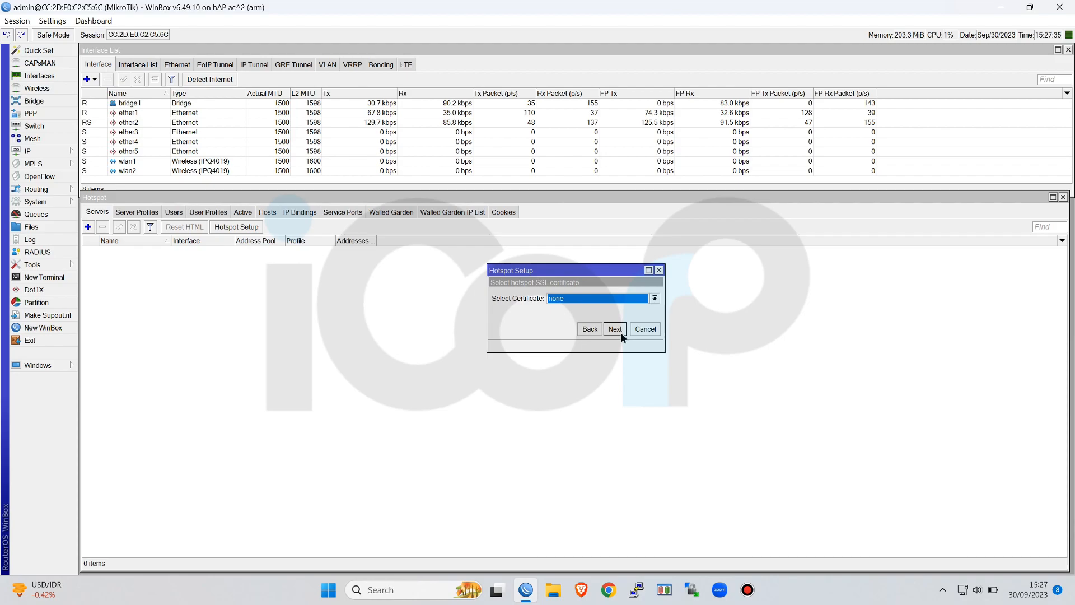
Accept no SSL certificate, SMTP server 0.0.0.0, and DNS servers 1.1.1.1 and 9.9.9.9 for the hotspot
click(616, 329)
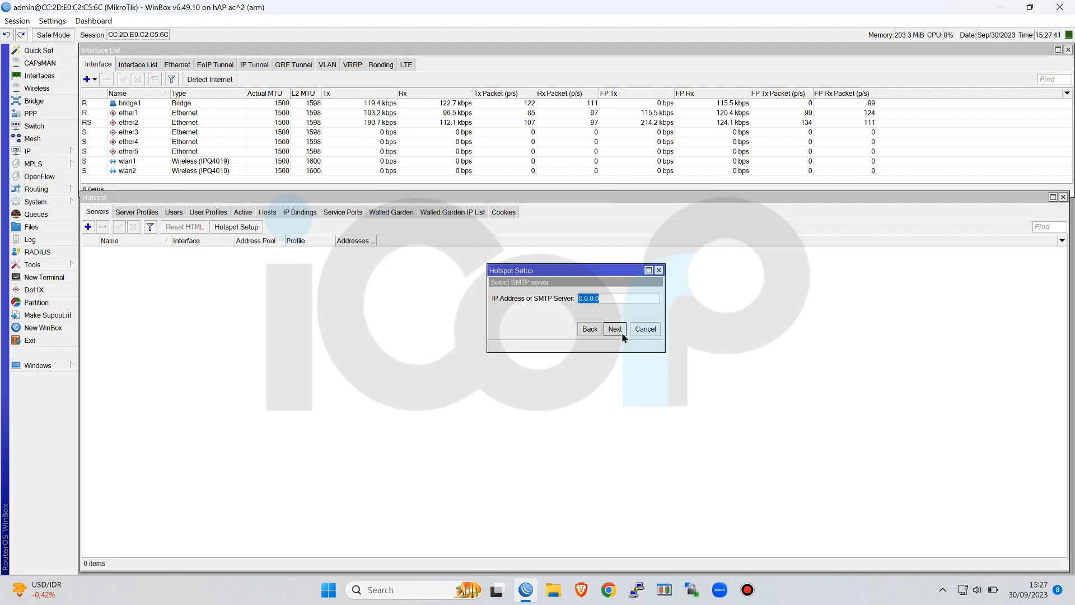
click(623, 334)
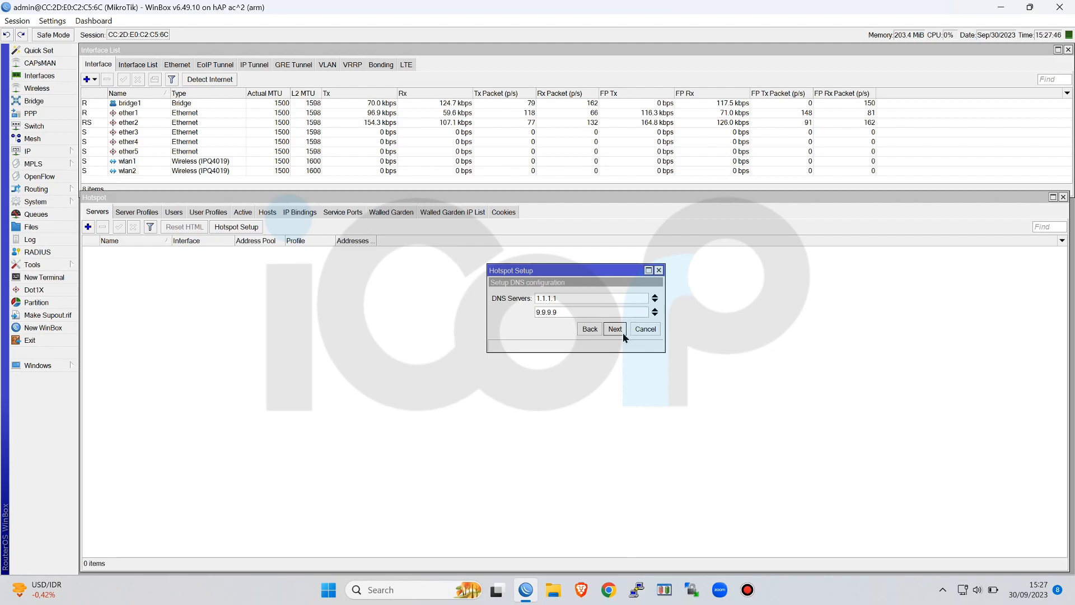
click(623, 333)
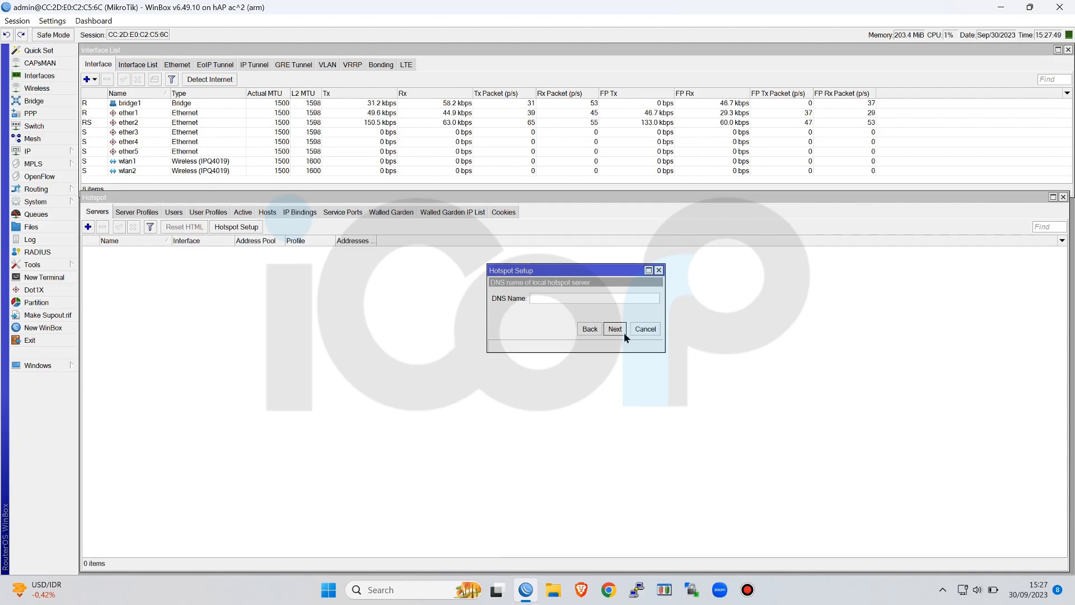
Switch to the Brave browser, open bgp.he.net and look up the domain icorp.id
click(553, 298)
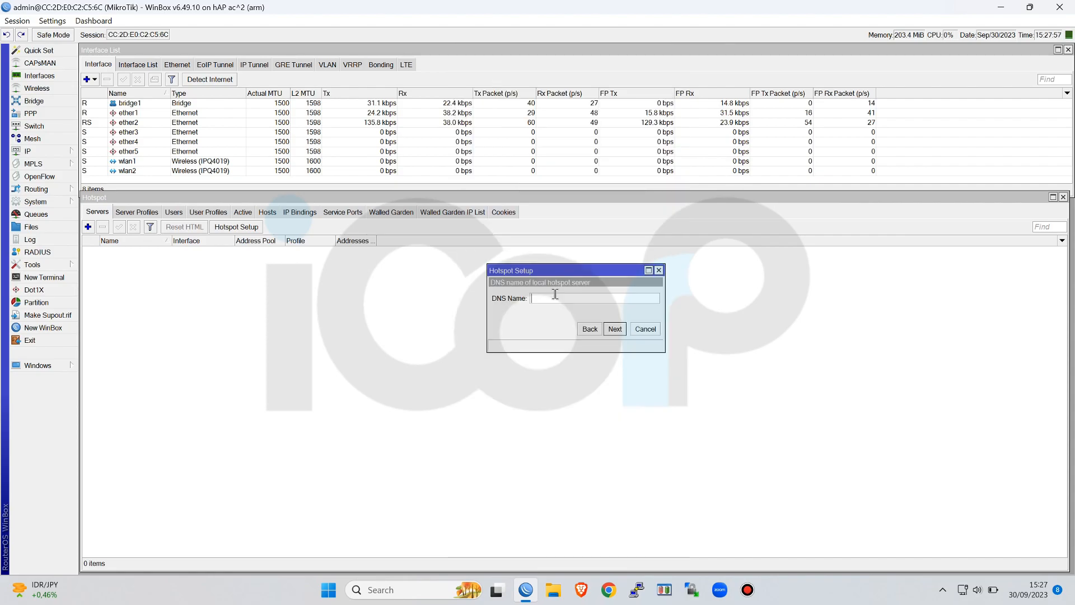
click(582, 588)
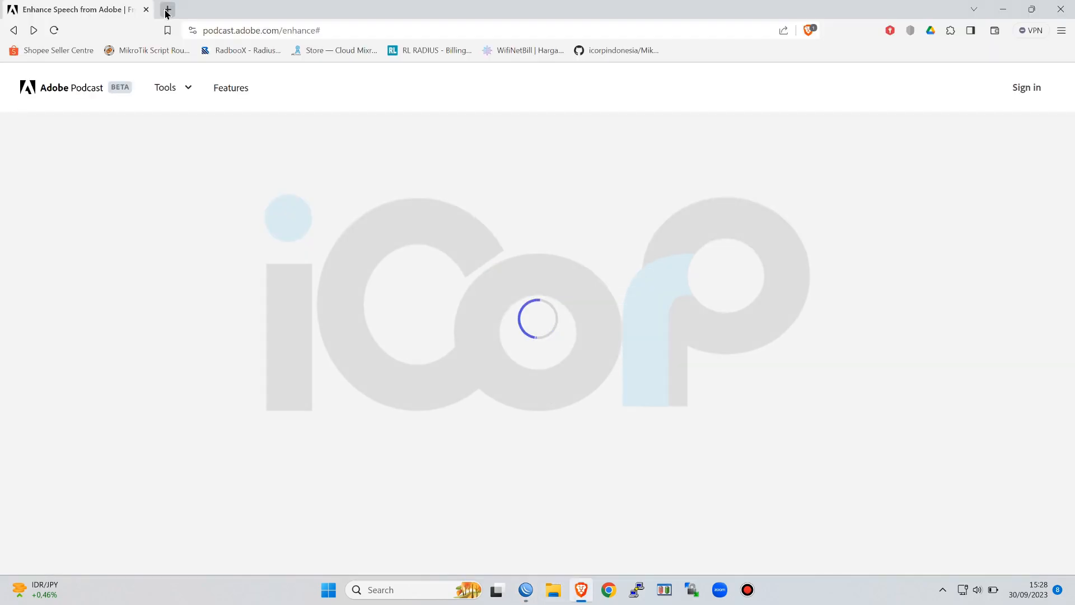
click(164, 11)
text(bgp.he.net)
key(Return)
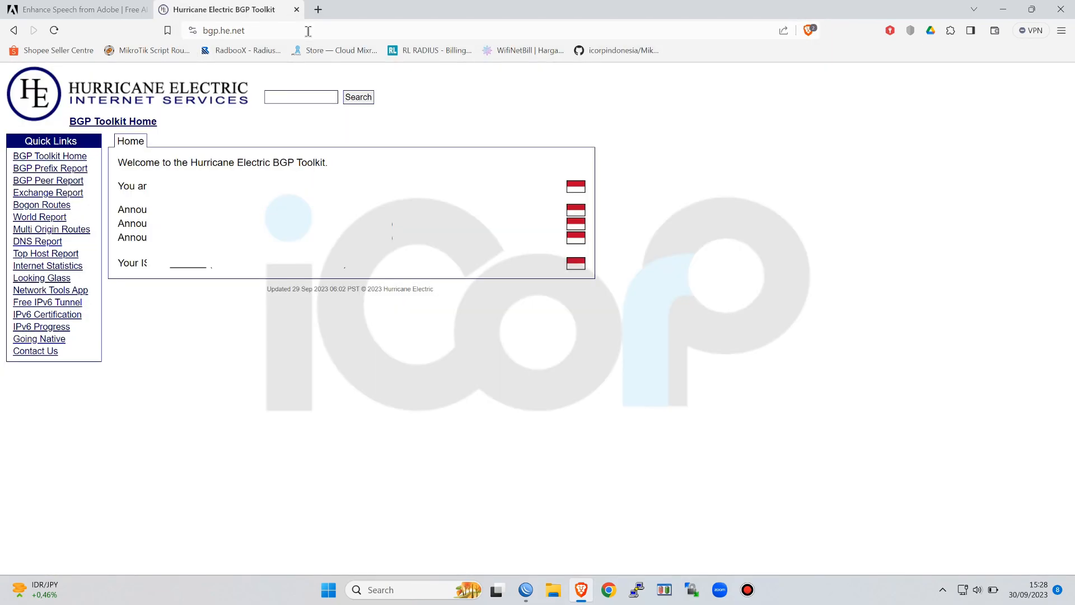
click(296, 98)
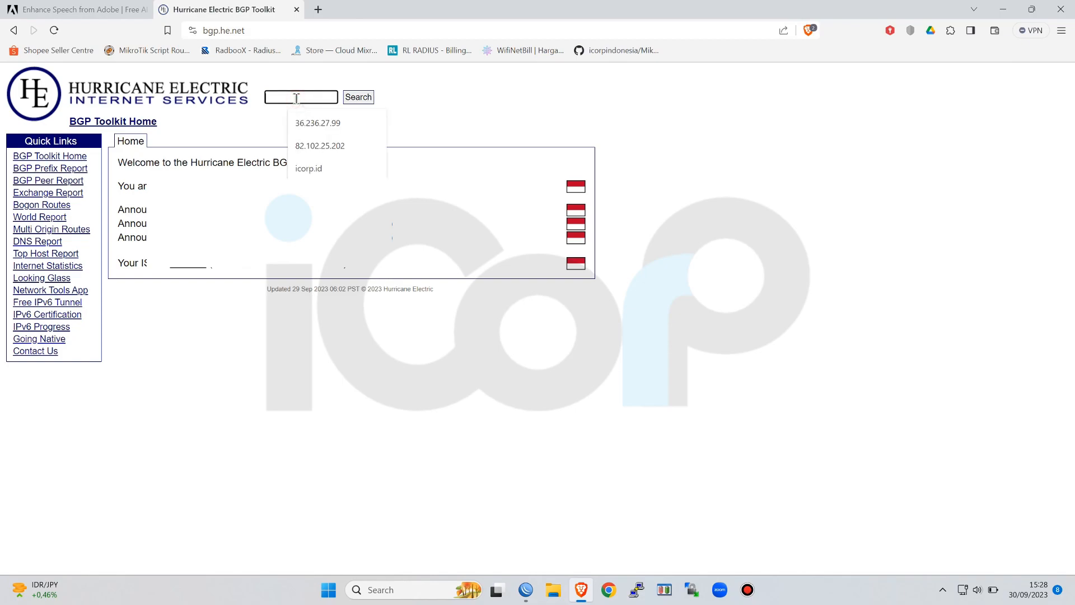
click(323, 171)
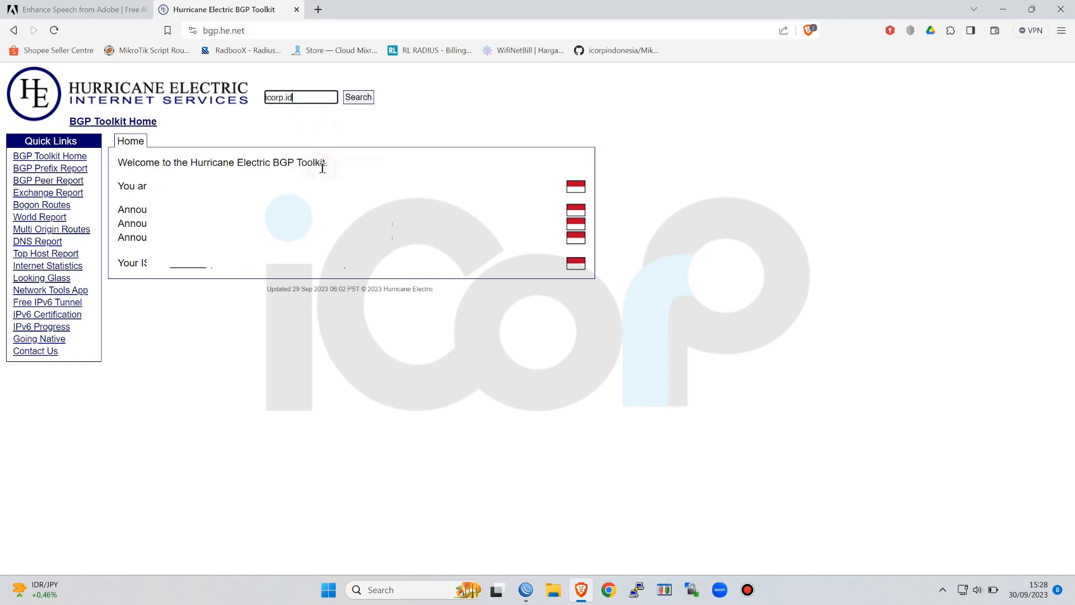
click(360, 101)
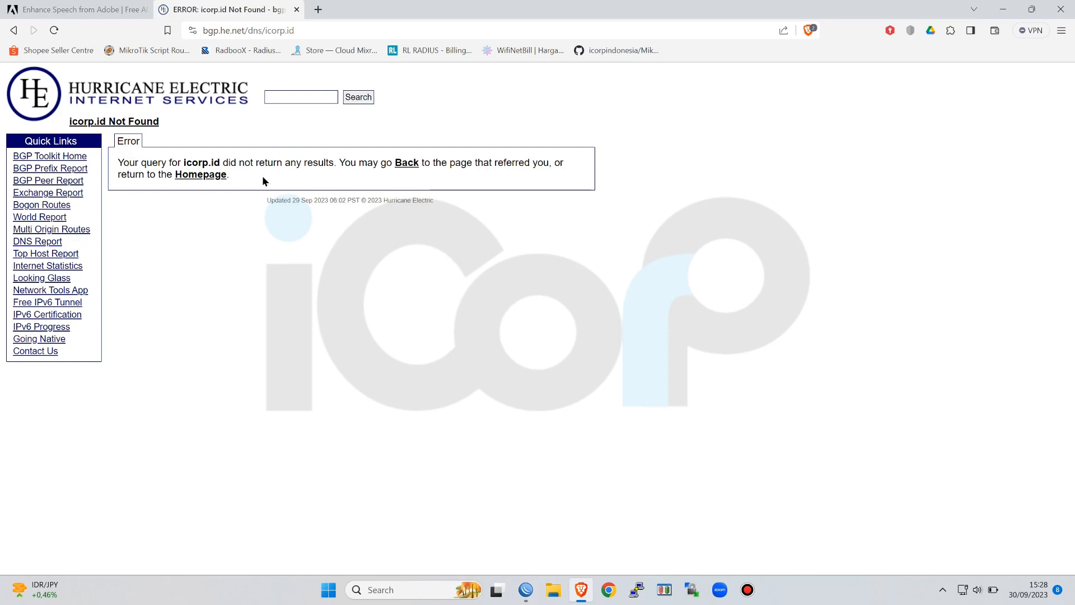
Look up the domain icorp.co.id in the BGP Toolkit
click(272, 96)
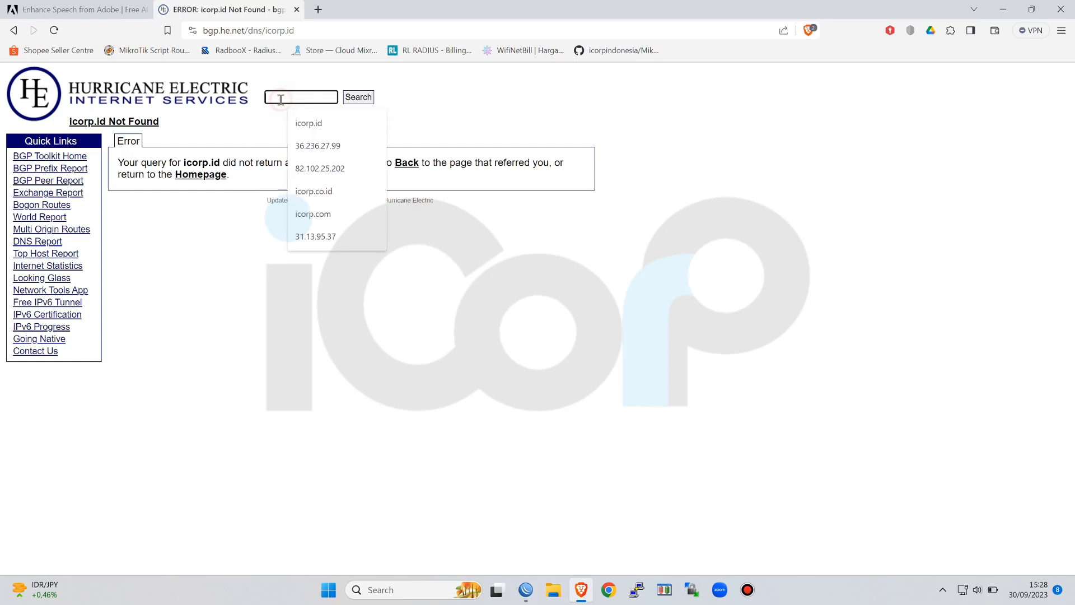
click(321, 191)
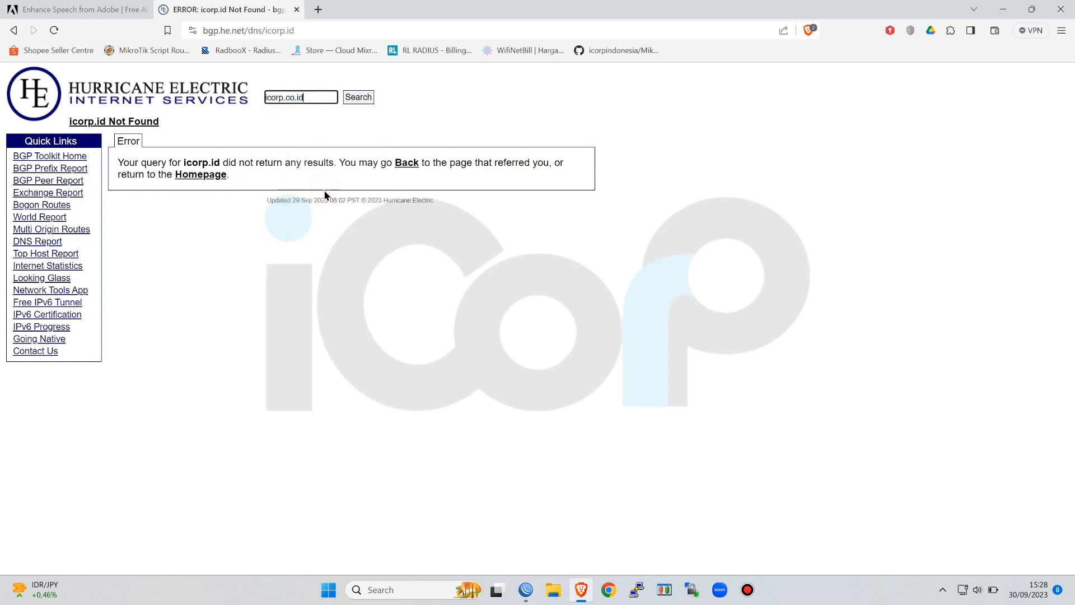
click(360, 103)
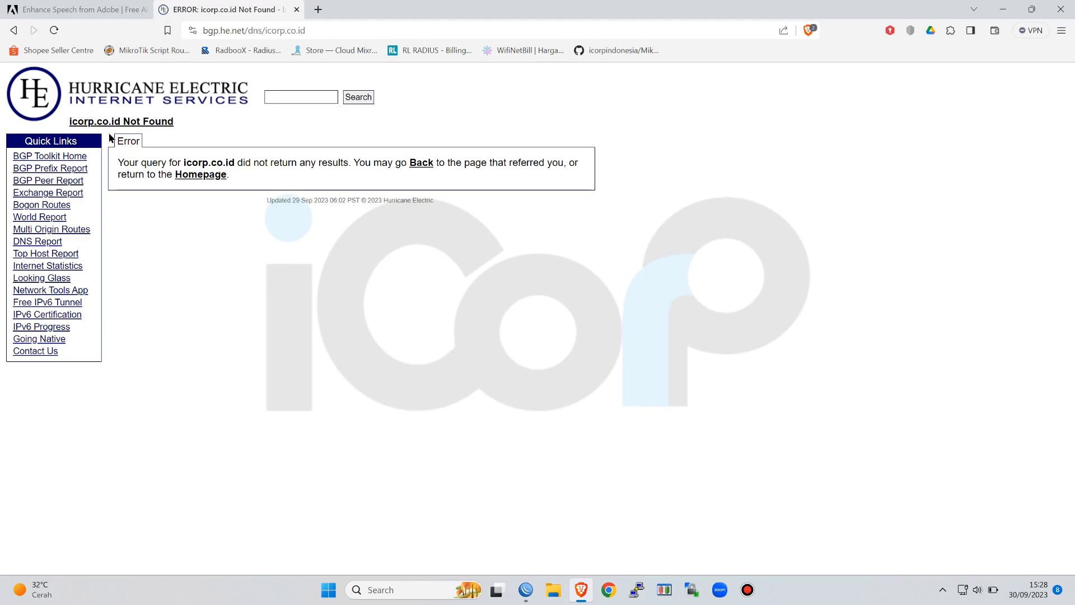
Look up the domain icorp.net in the BGP Toolkit
click(300, 96)
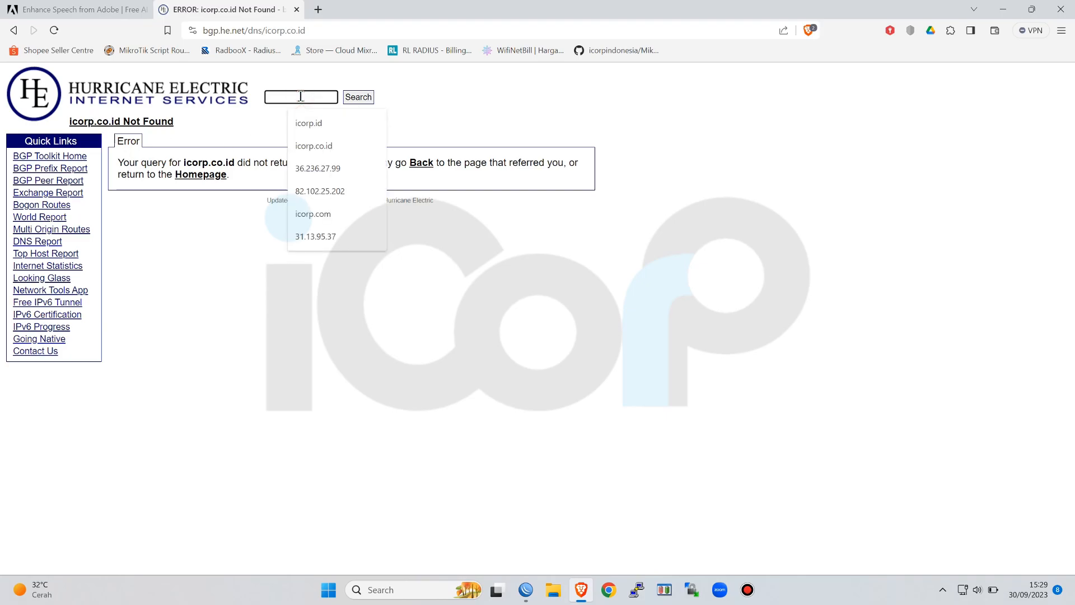
click(304, 121)
click(303, 100)
key(BackSpace)
key(BackSpace)
text(net)
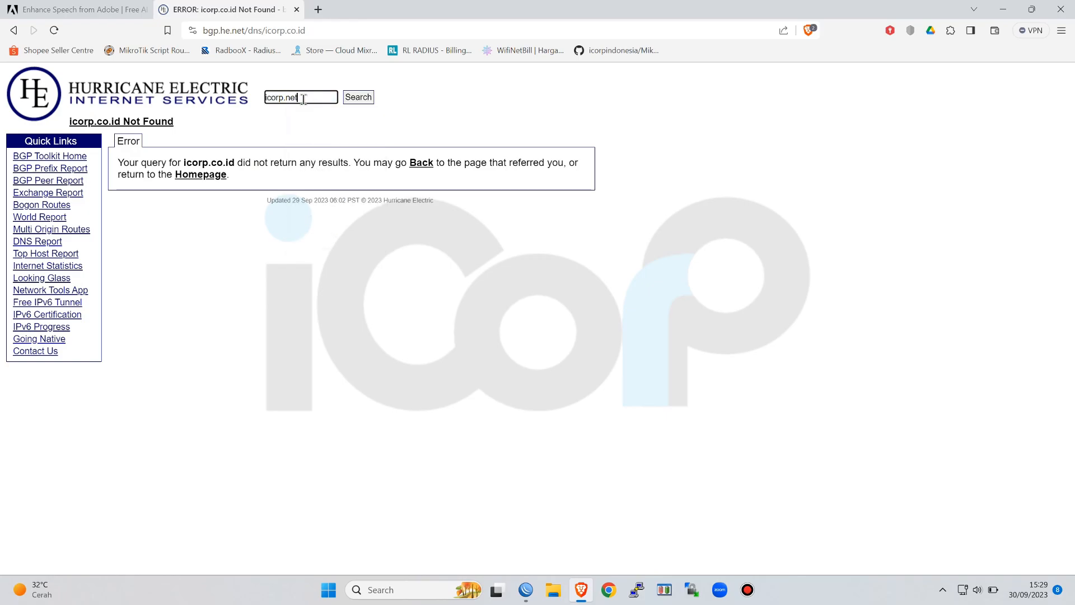
click(358, 101)
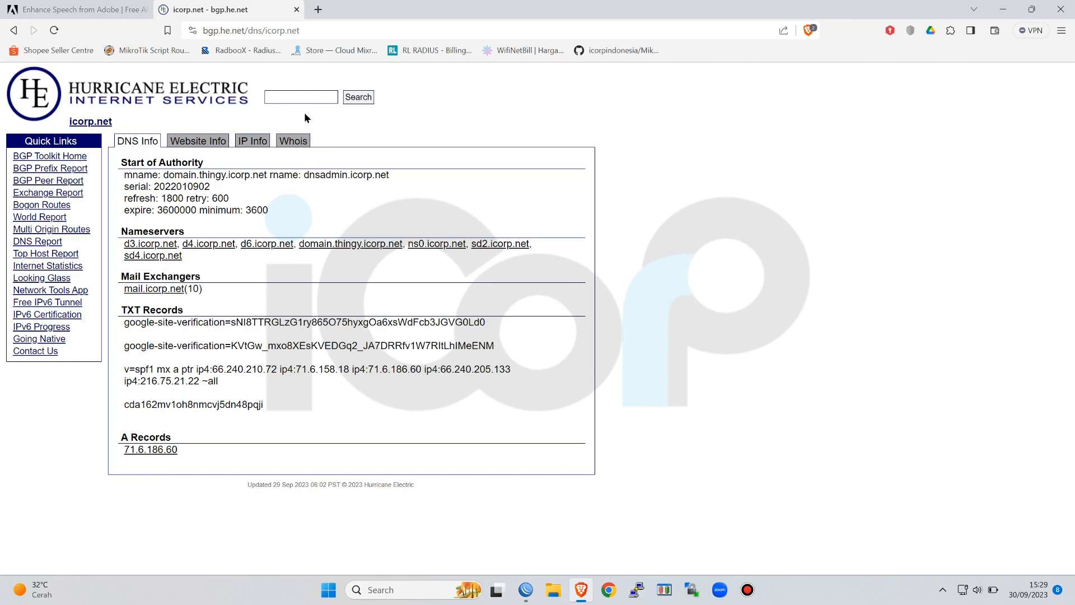
Return to WinBox and set the DNS name of the local hotspot server to icorp.id
click(298, 98)
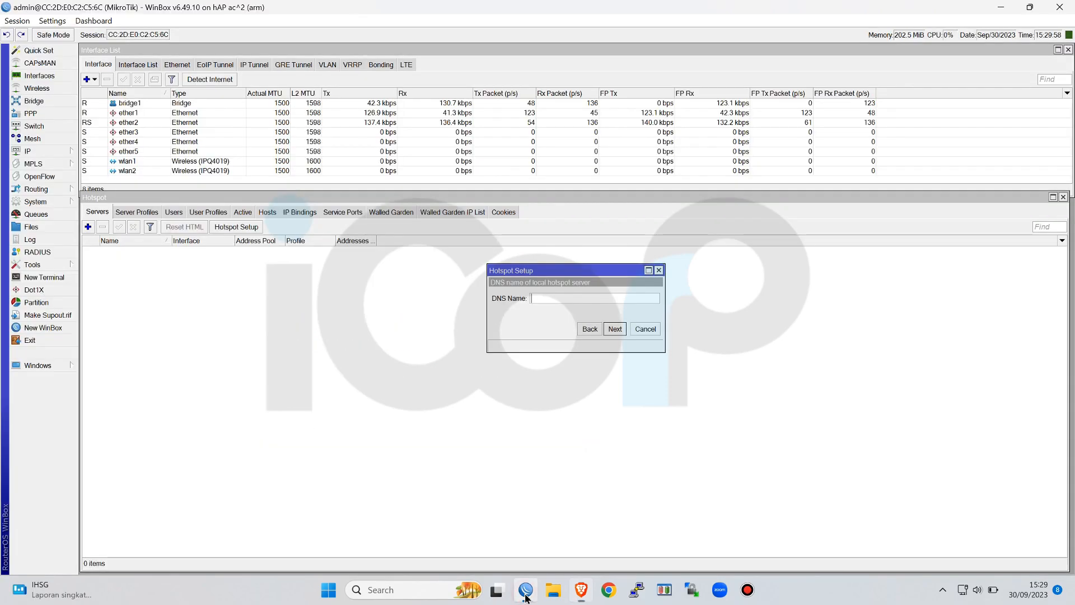
right_click(574, 298)
click(608, 334)
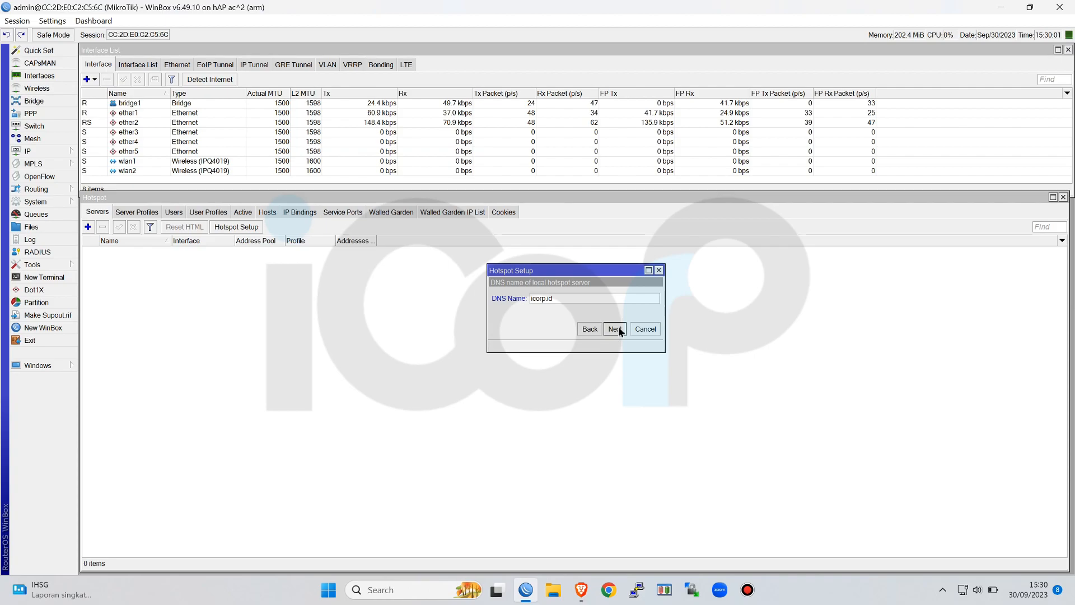
click(615, 329)
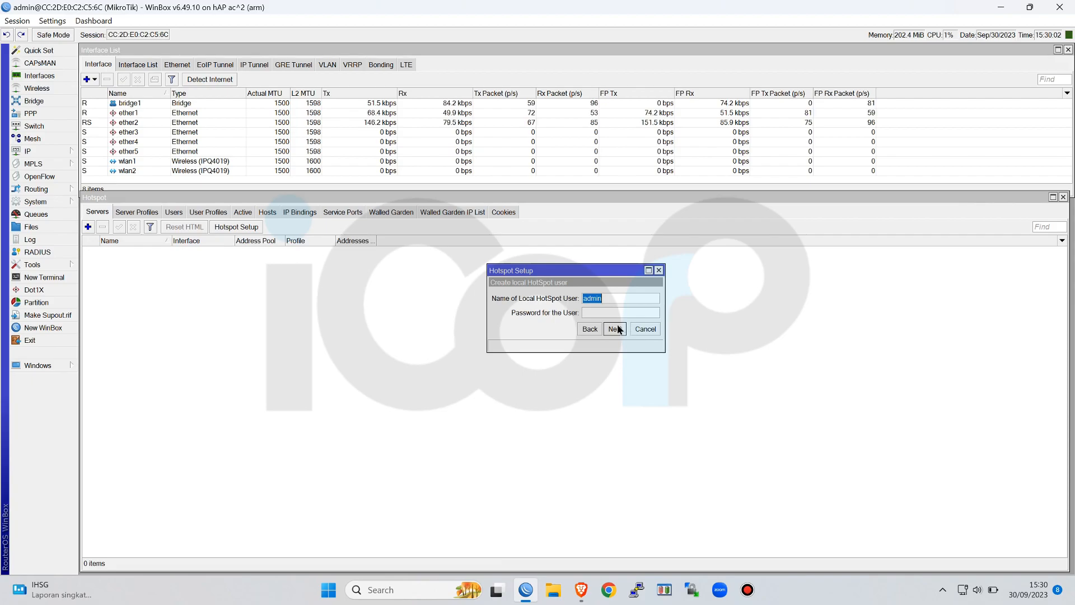
Enter the password for the local hotspot user admin and complete the hotspot setup
click(618, 313)
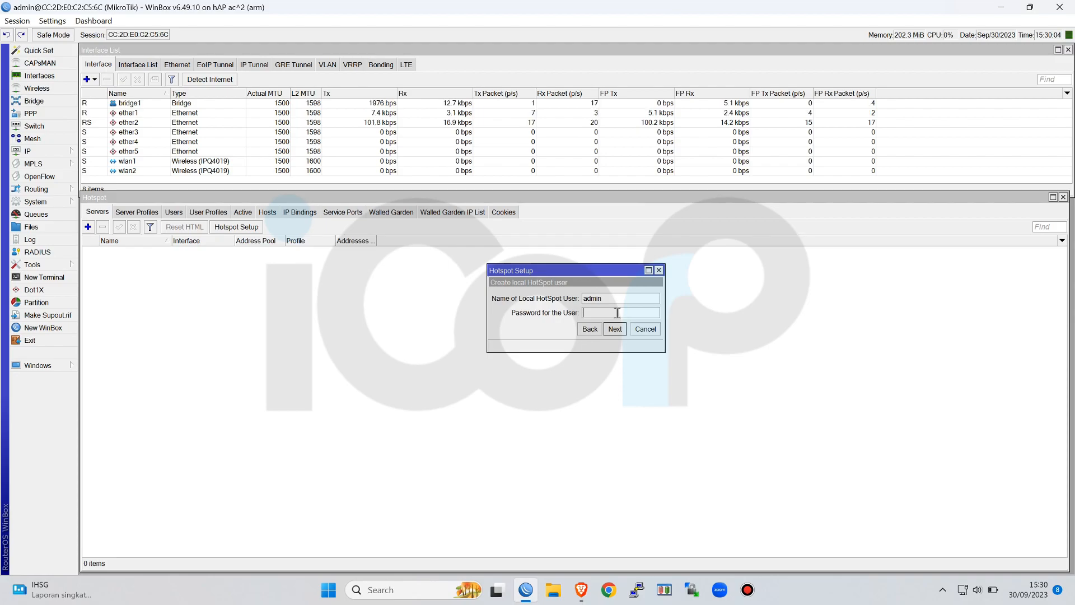
text(123)
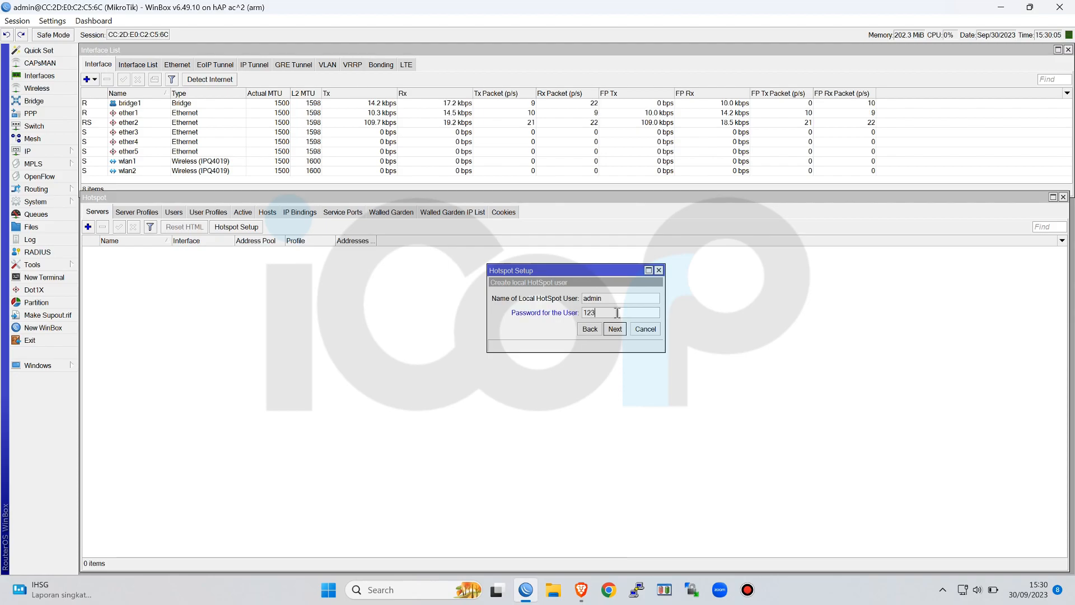
text(45)
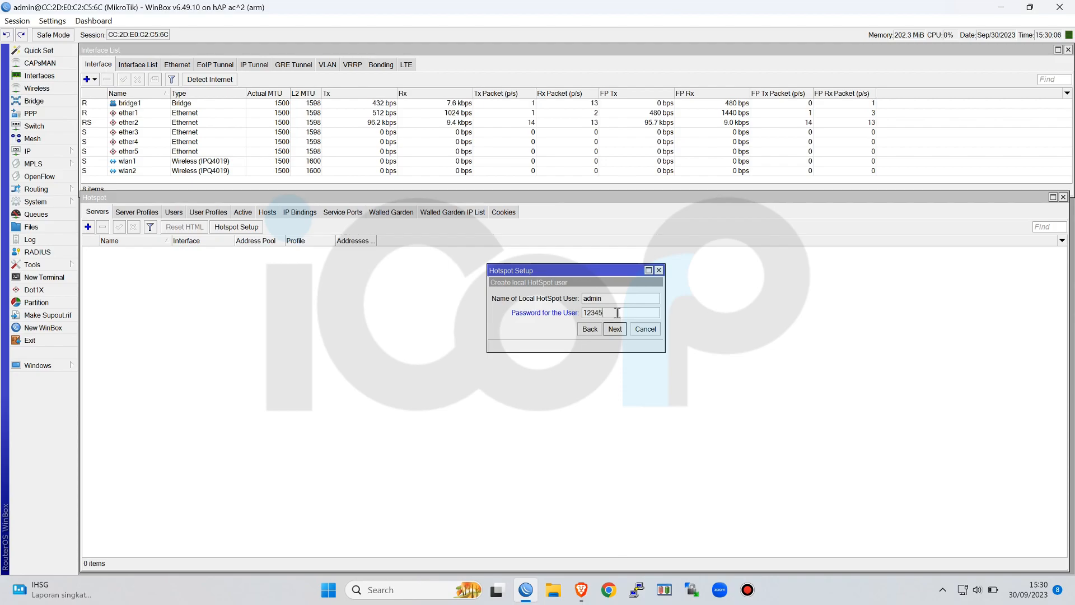
text(6)
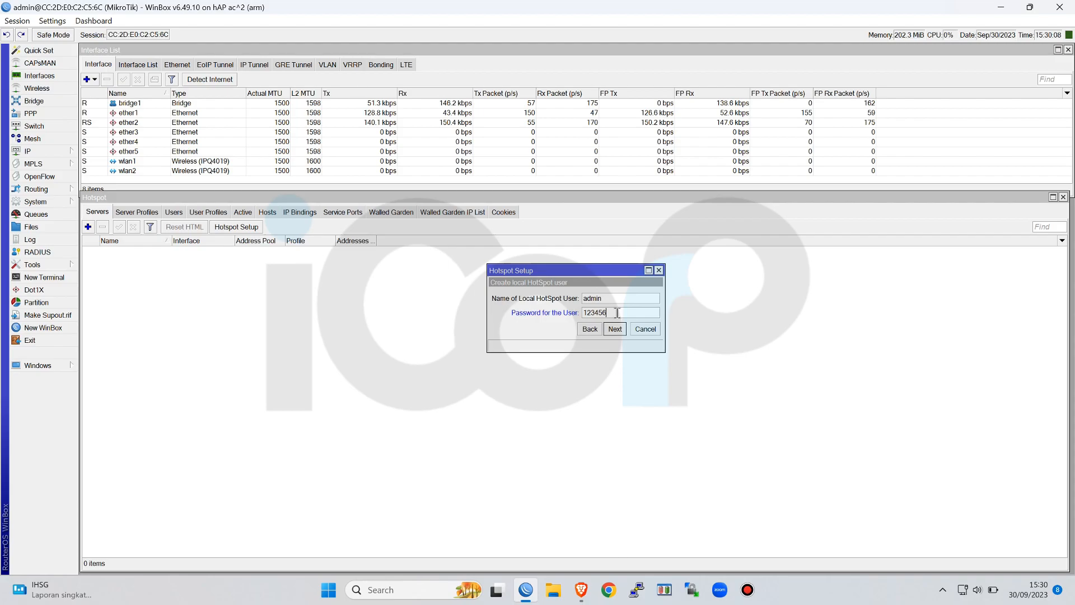
text(789)
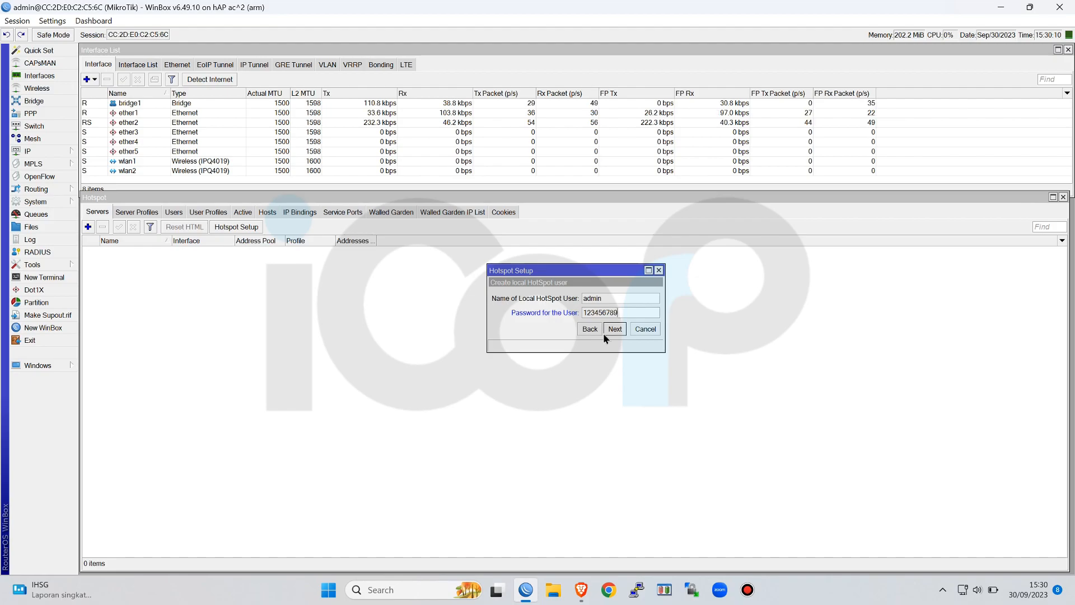
click(618, 331)
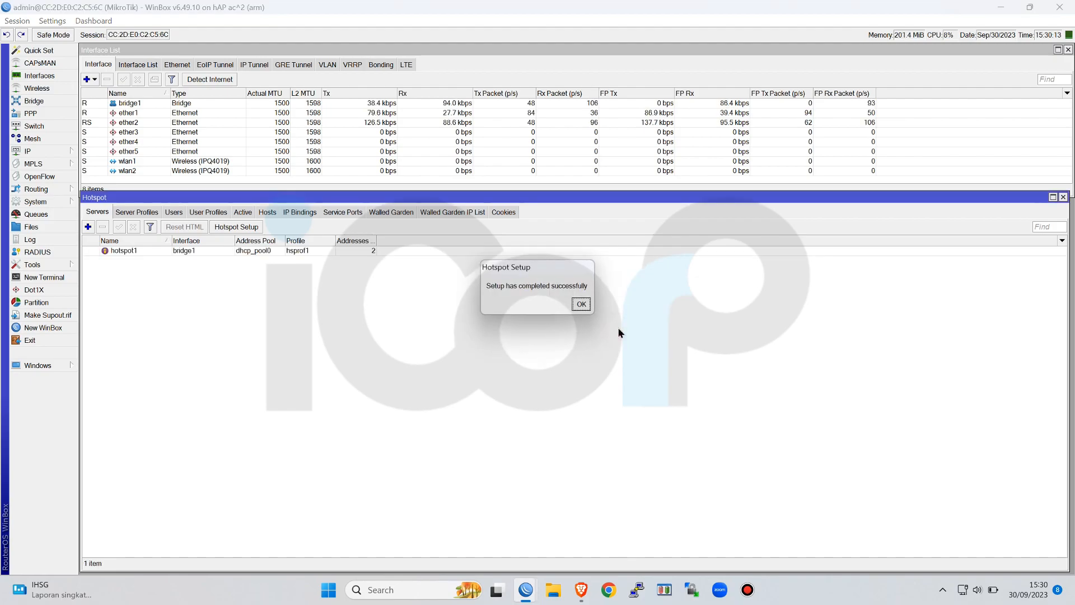
click(583, 305)
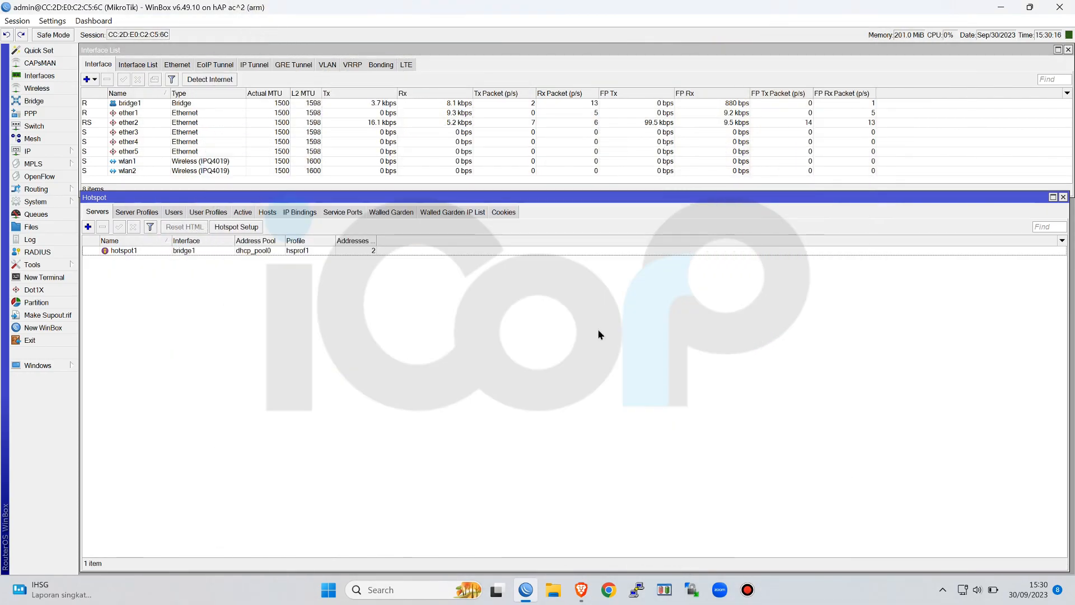
Set the addresses per MAC of the hotspot server hotspot1 to 1 and save it
double_click(354, 254)
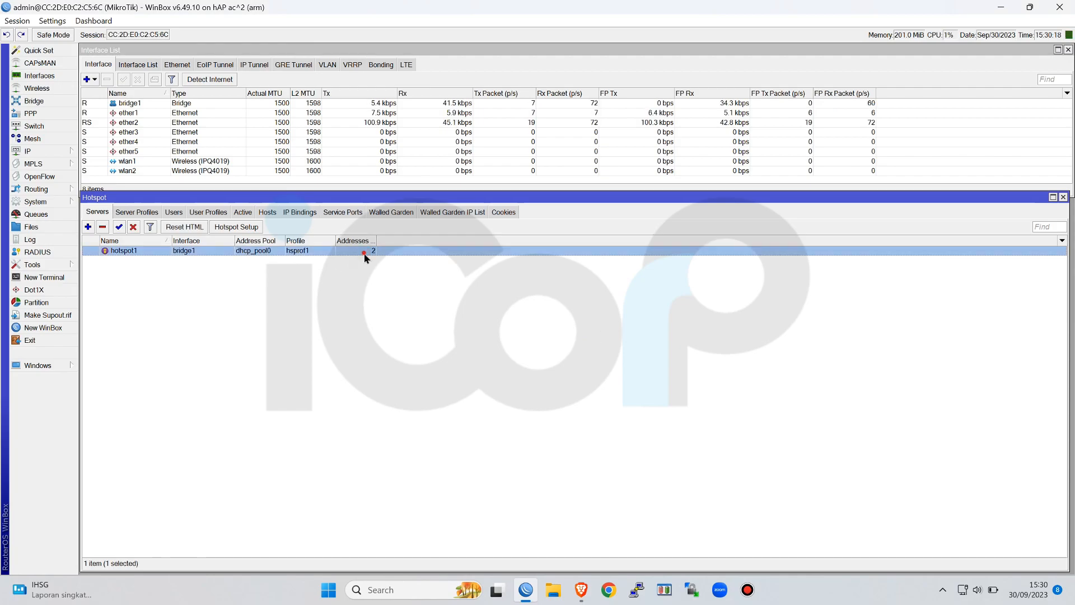
double_click(540, 344)
text(1)
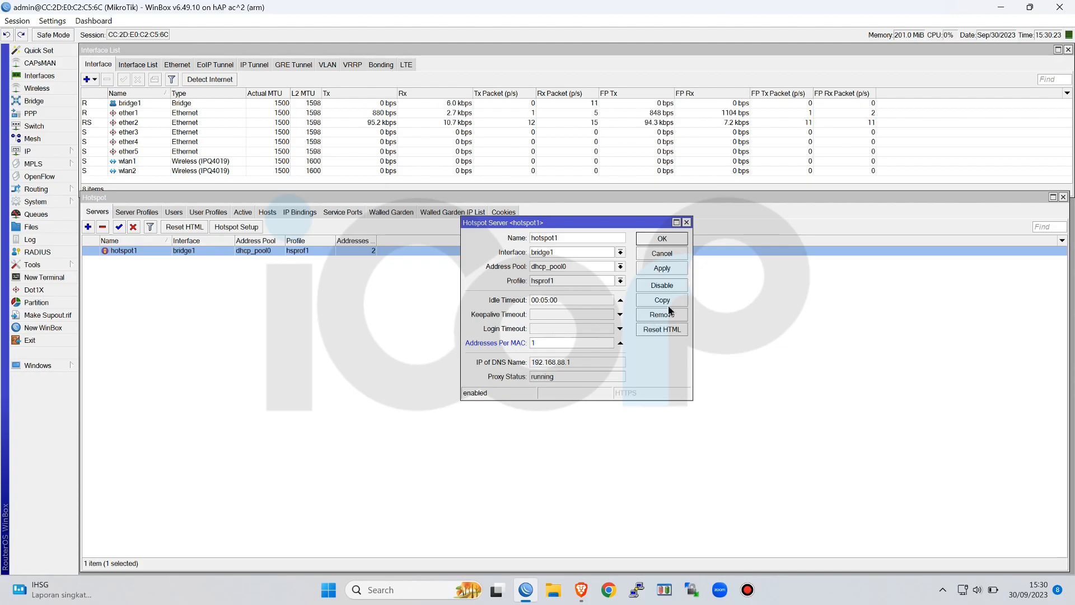
click(672, 241)
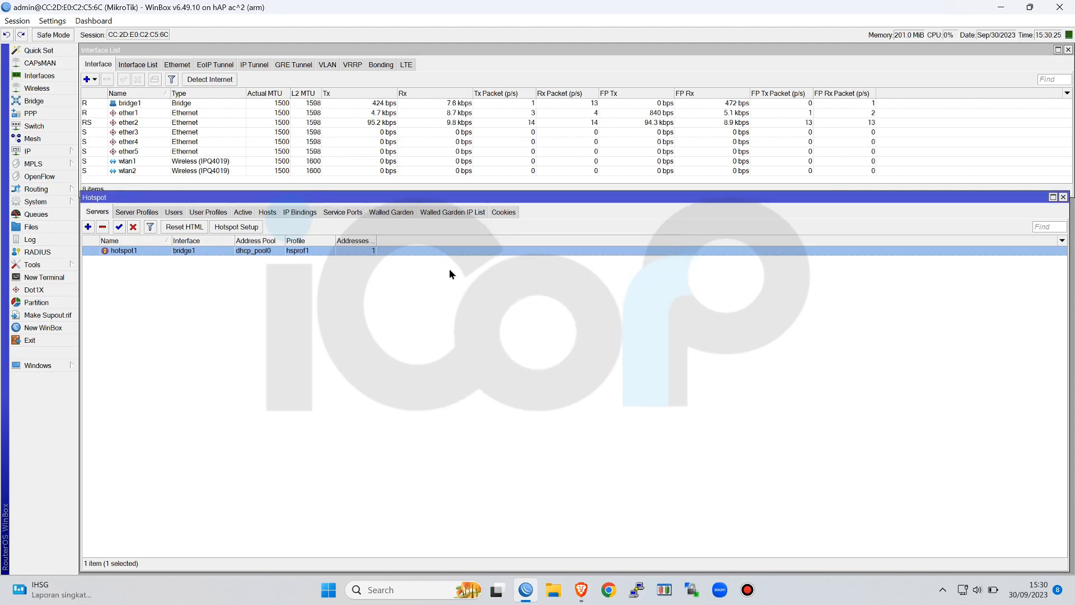
In the server profile hsprof1, enable login by MAC, HTTP PAP and MAC Cookie, disable Cookie, and save the profile
click(137, 212)
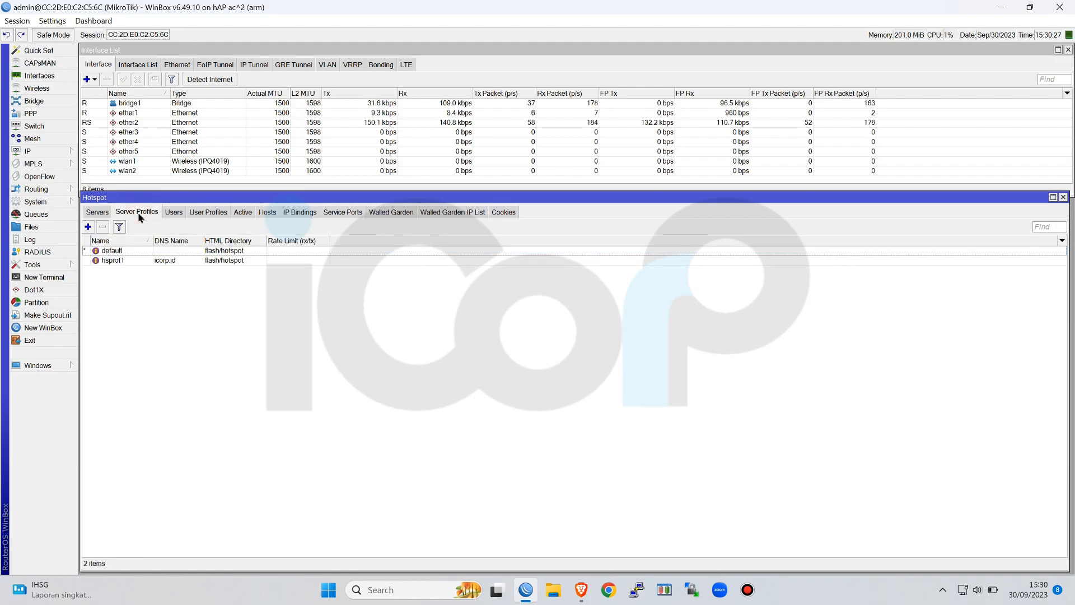
double_click(165, 260)
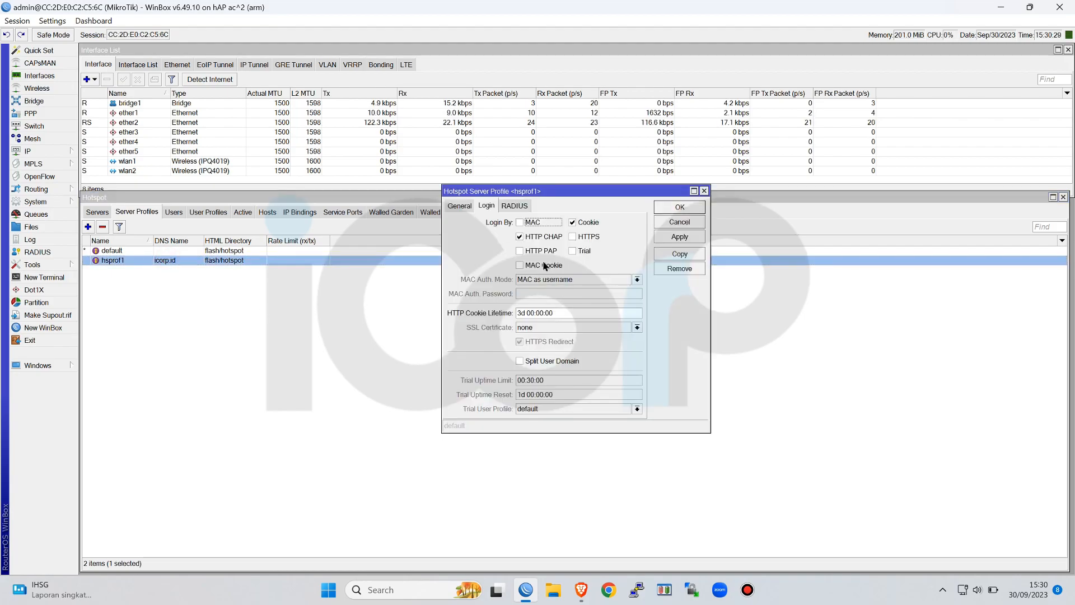
click(527, 252)
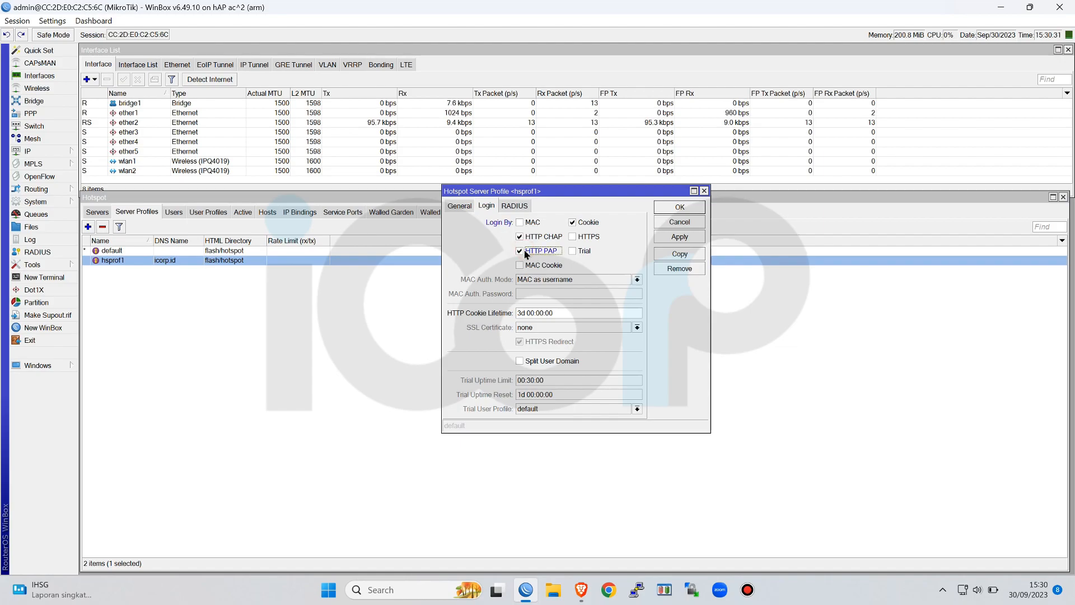
click(526, 265)
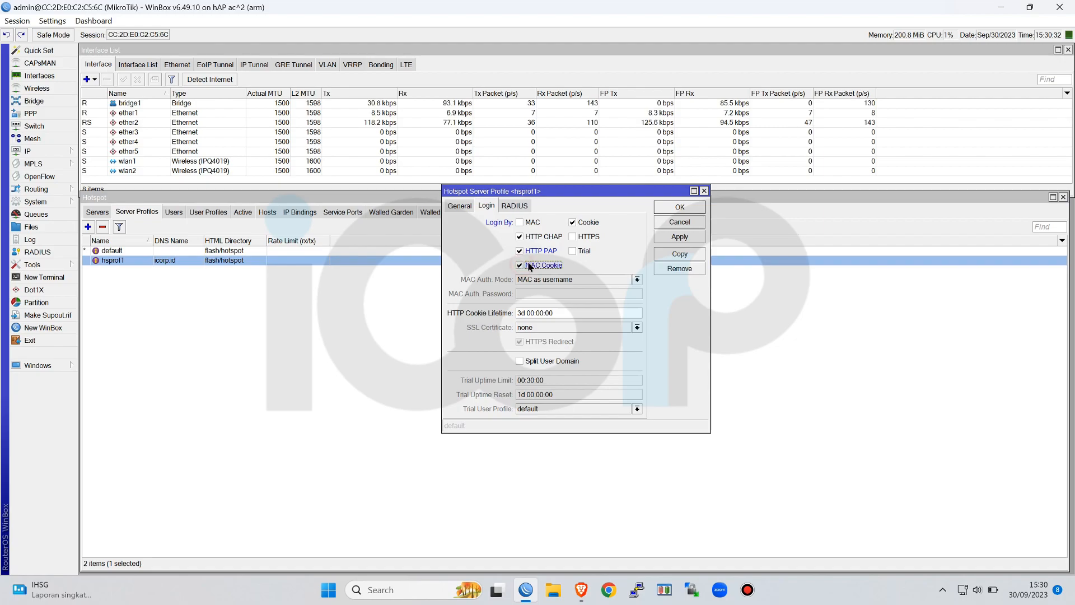
click(587, 223)
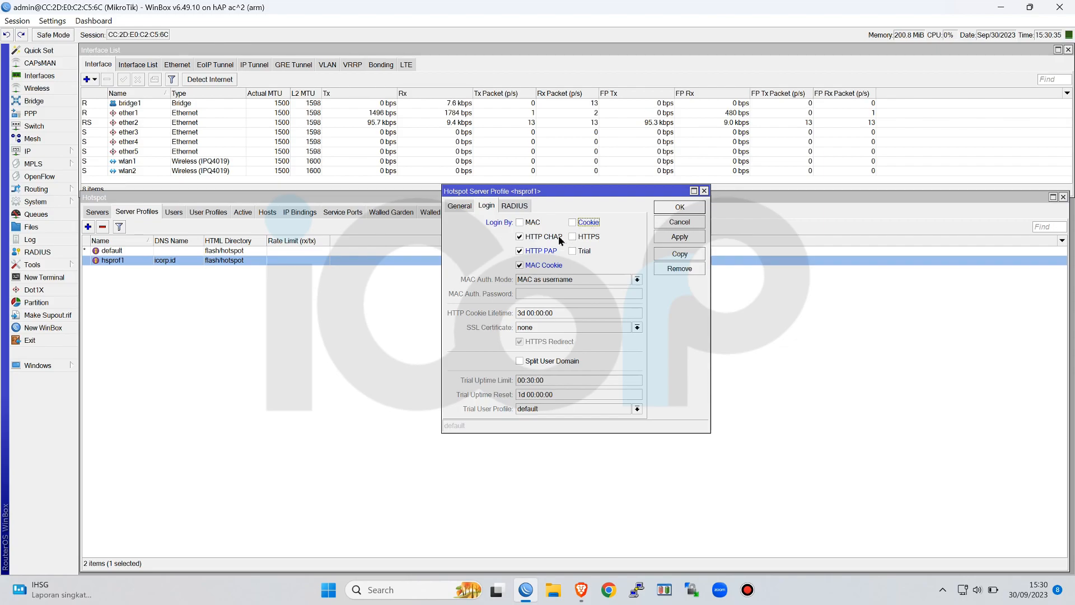
click(520, 222)
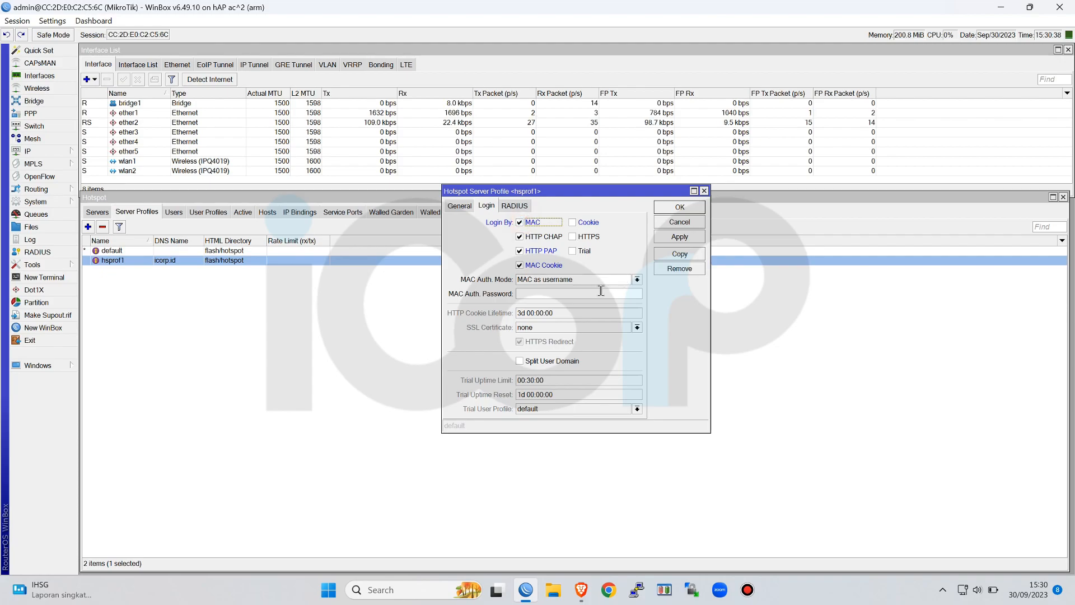
click(522, 313)
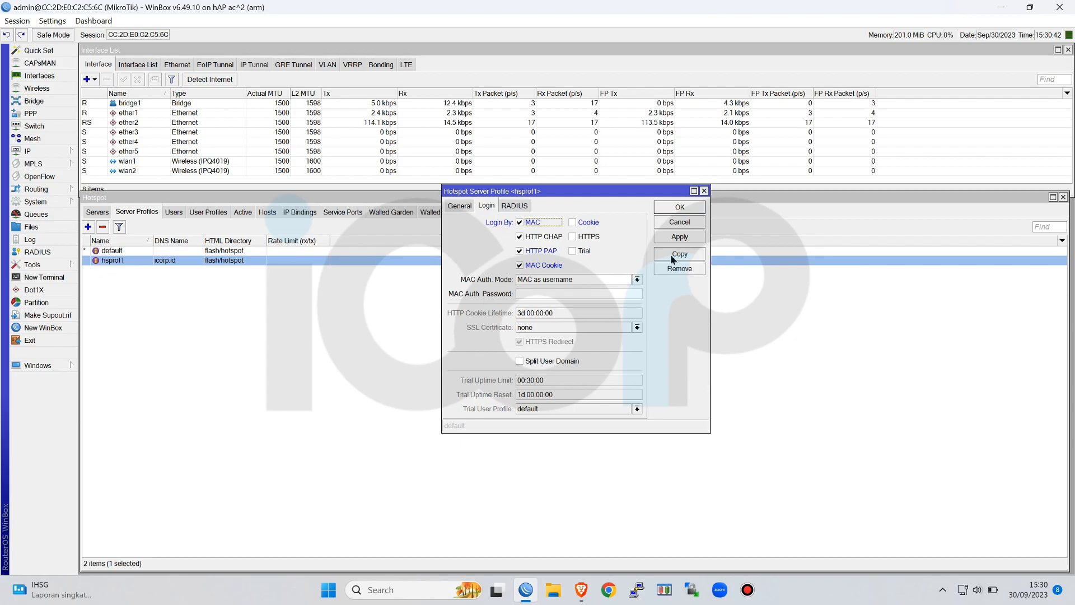
click(683, 207)
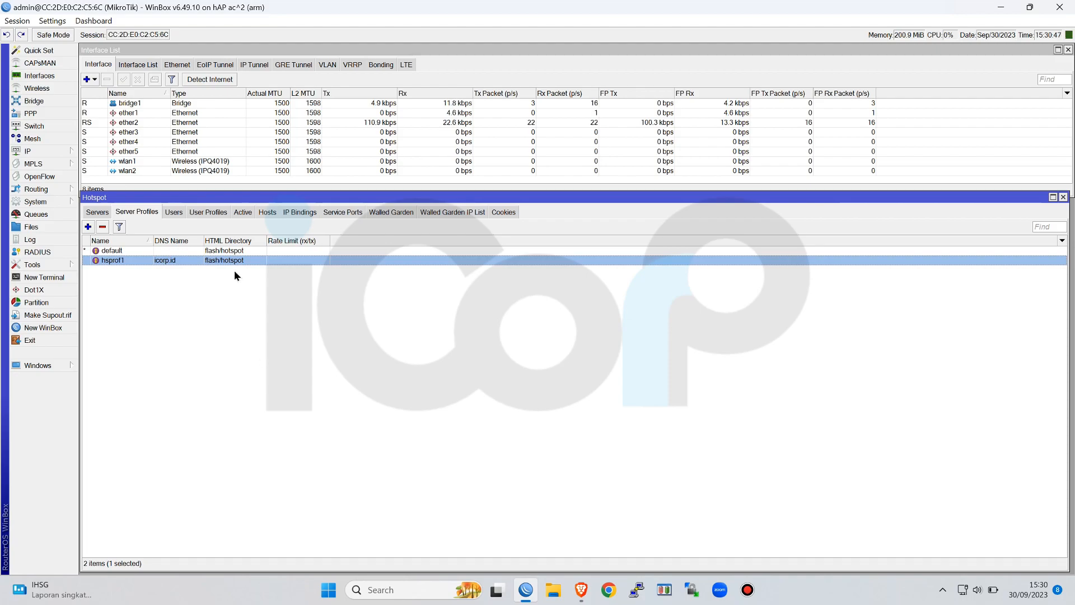
Start a new hotspot user profile and name it Admin
click(213, 212)
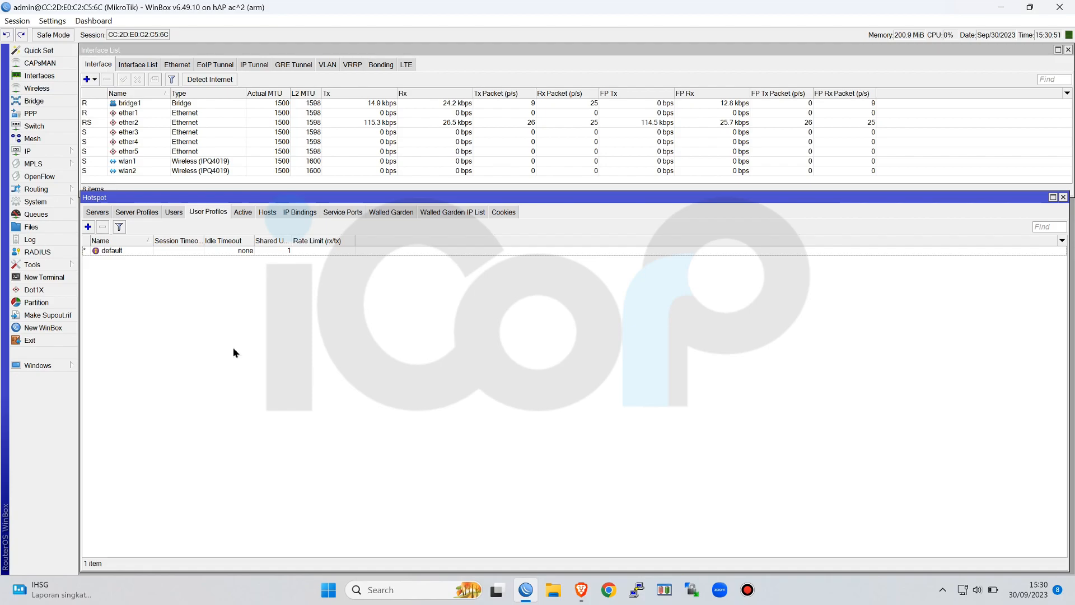
click(88, 226)
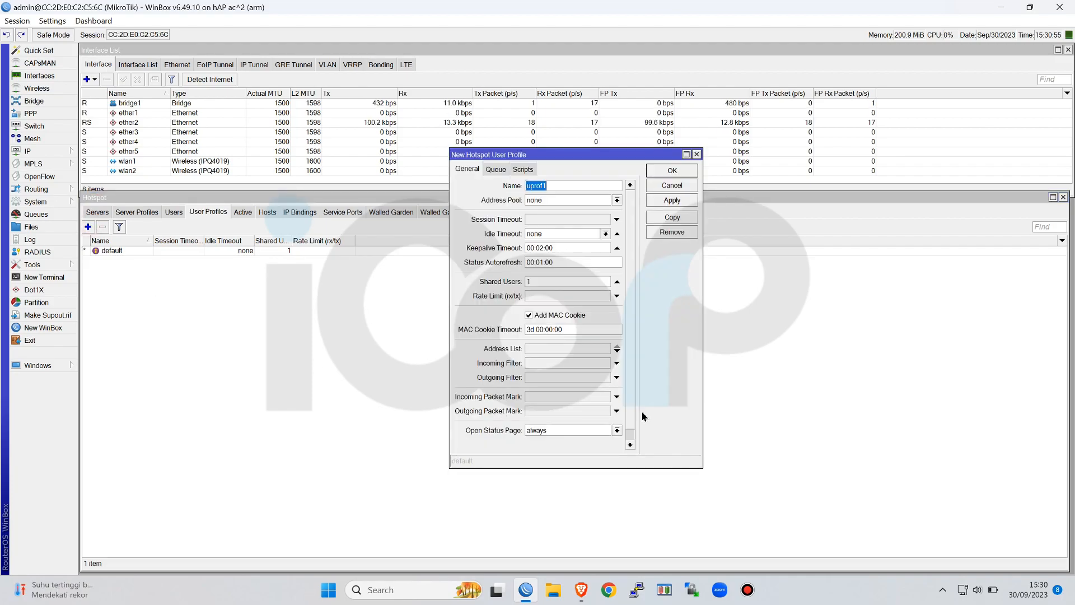
text(1)
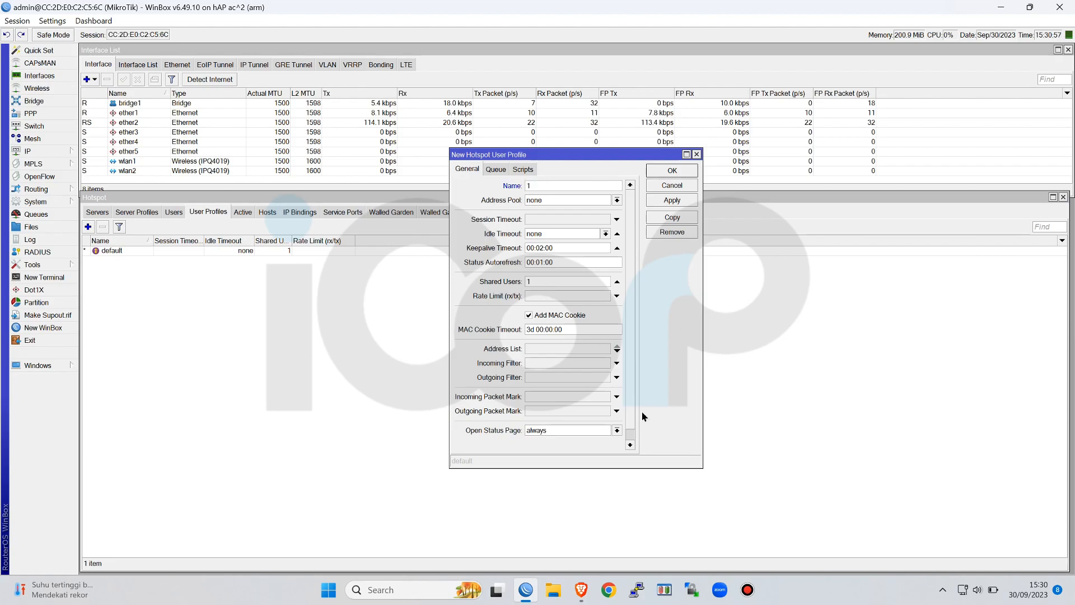
text(ja)
key(BackSpace)
key(BackSpace)
key(BackSpace)
text(A)
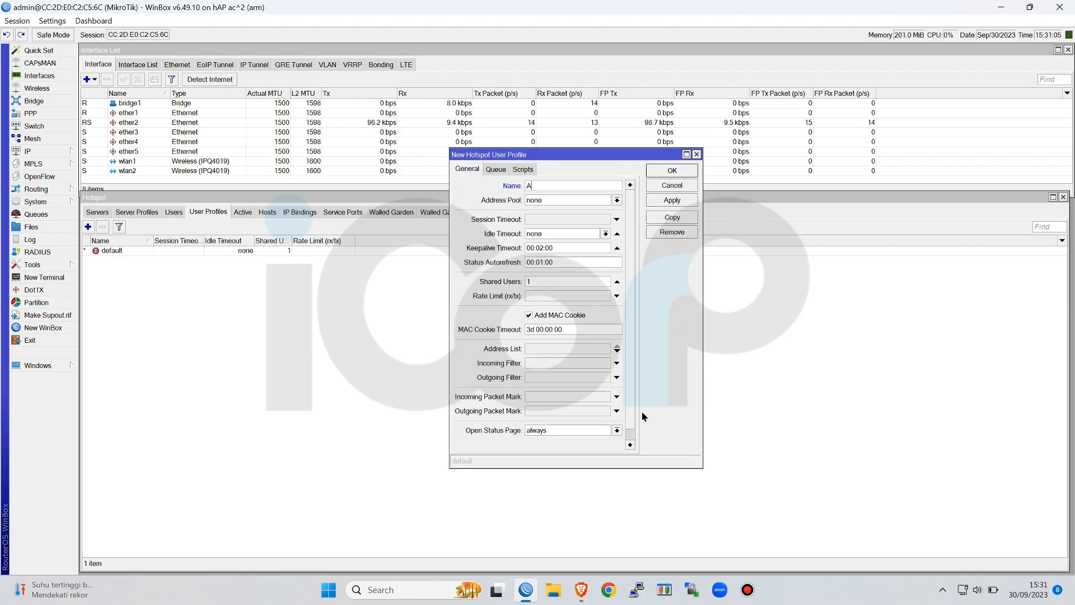
text(dmin)
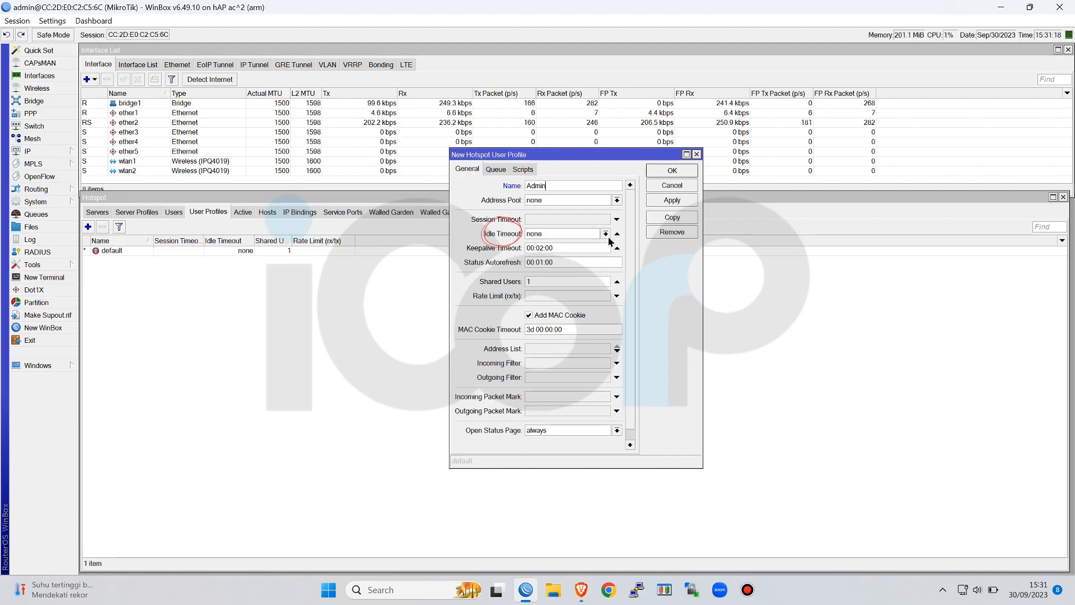
Set the Admin user profile's idle timeout to 00:05:00
double_click(568, 233)
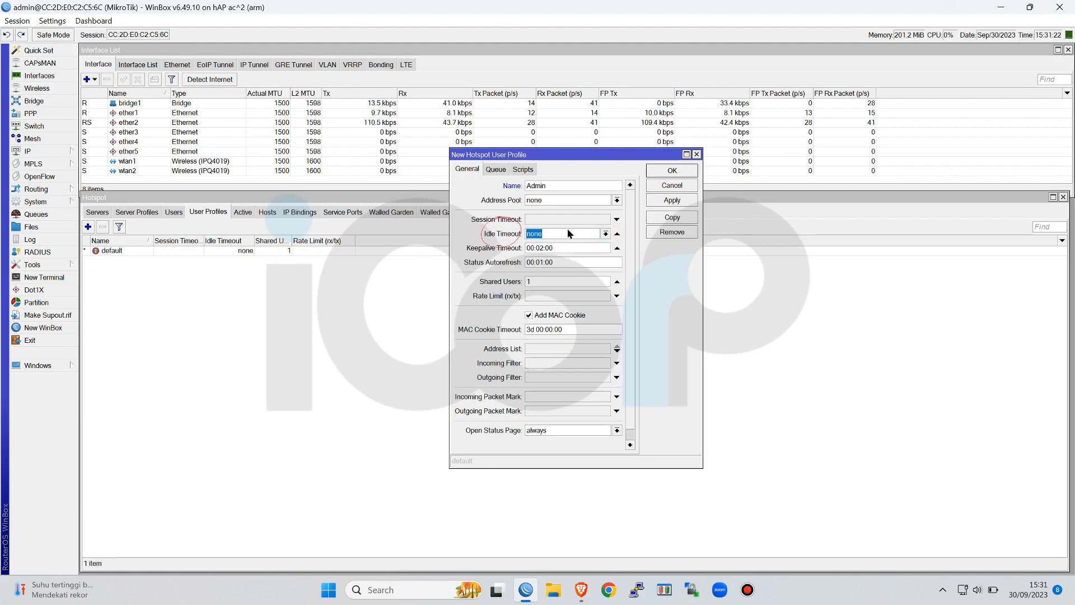
double_click(569, 247)
key(ctrl+c)
key(shift+Tab)
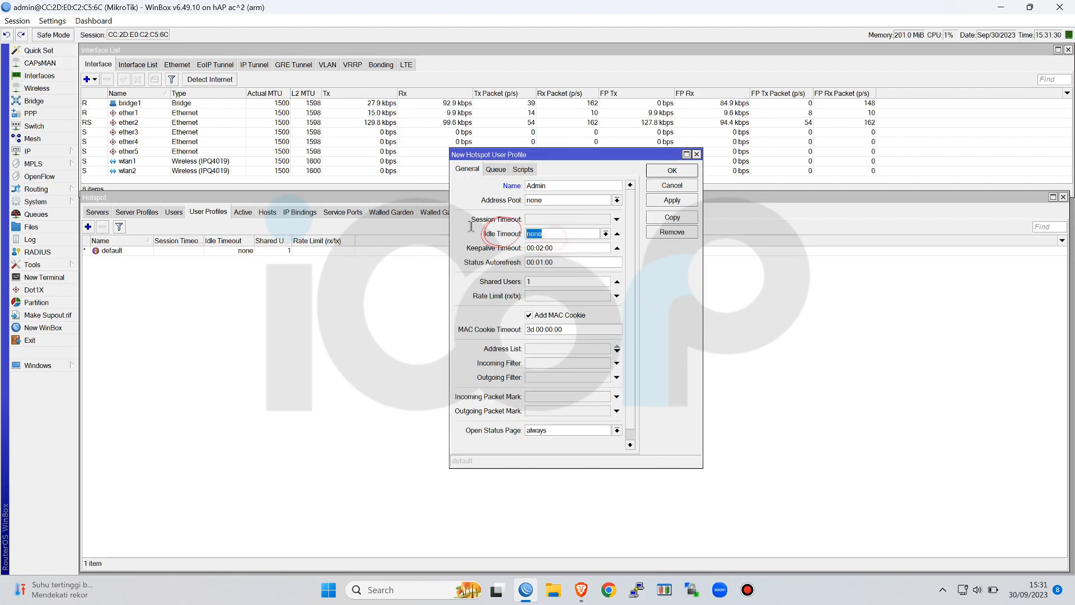
key(ctrl+v)
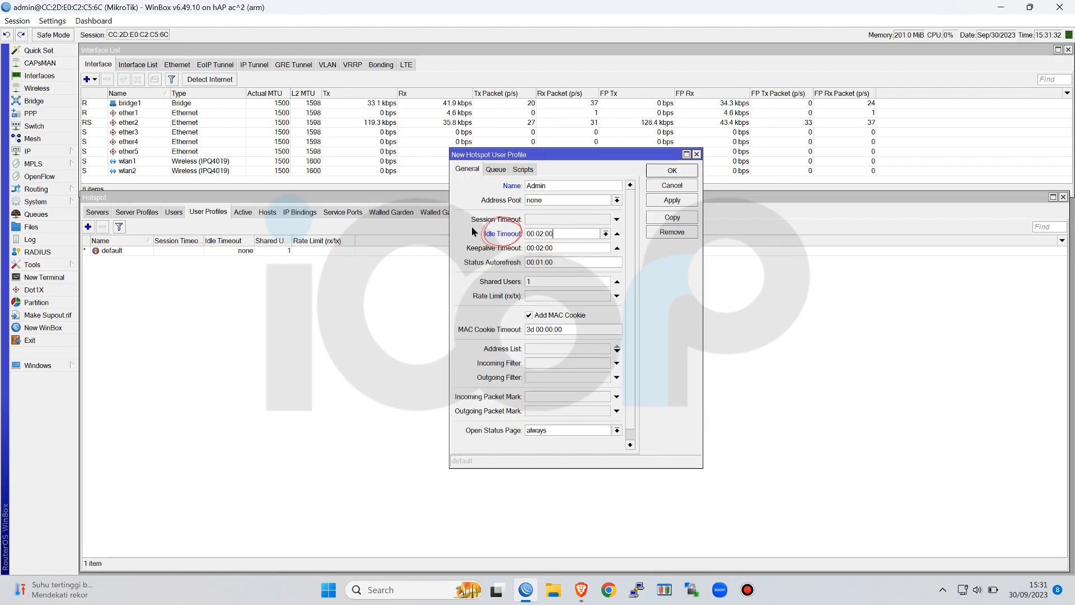
key(BackSpace)
text(5)
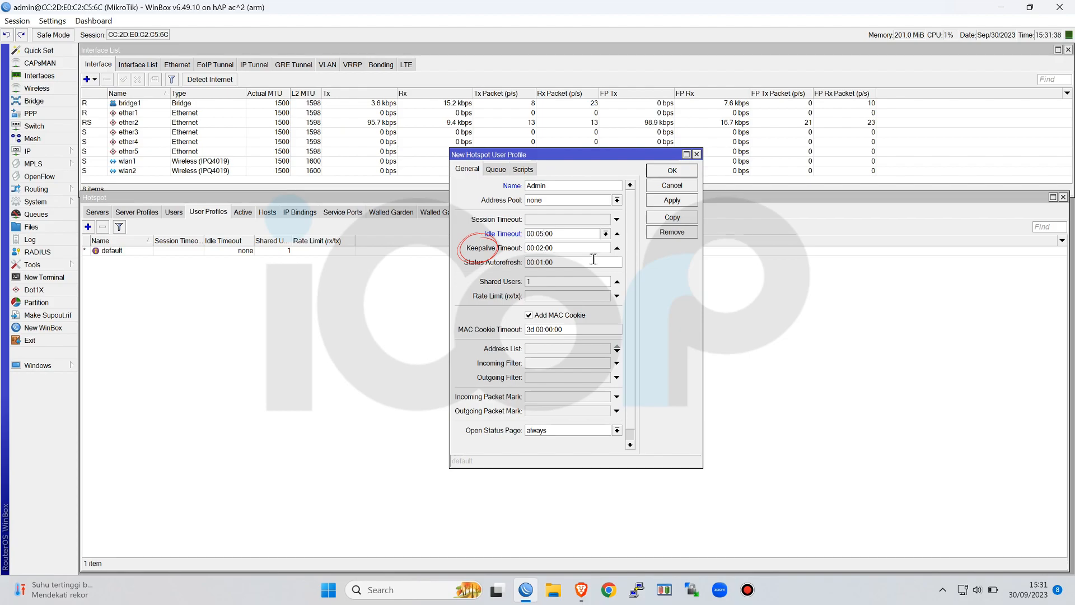
Set the Admin user profile's keepalive timeout to 12:00:00
double_click(530, 247)
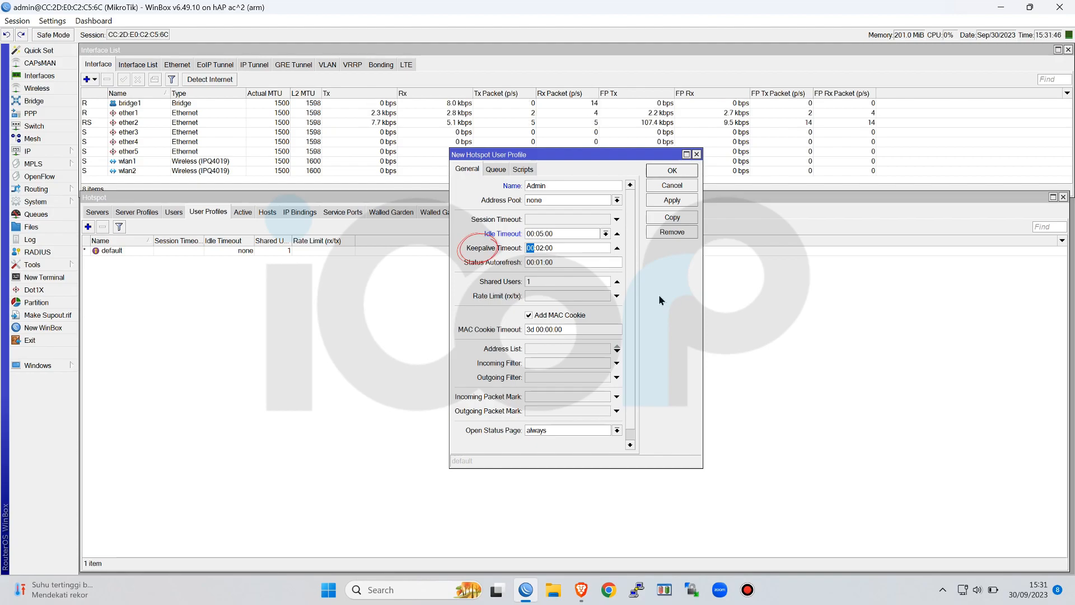
text(12)
click(543, 251)
double_click(543, 251)
text(00)
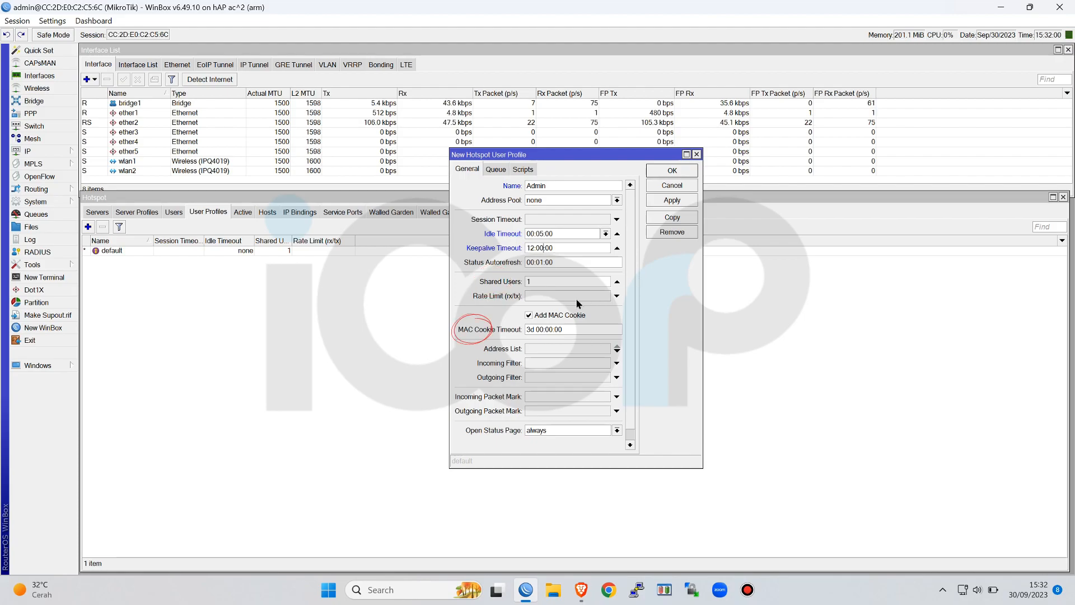
Set the Admin user profile's MAC cookie timeout to 12:00:00
double_click(532, 329)
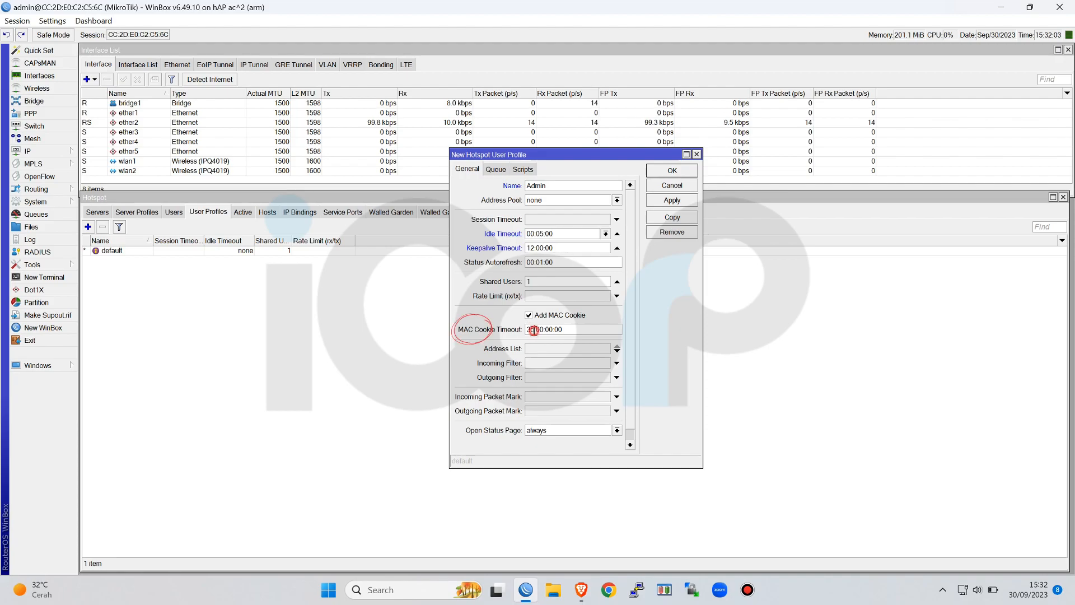
text(12)
key(BackSpace)
key(BackSpace)
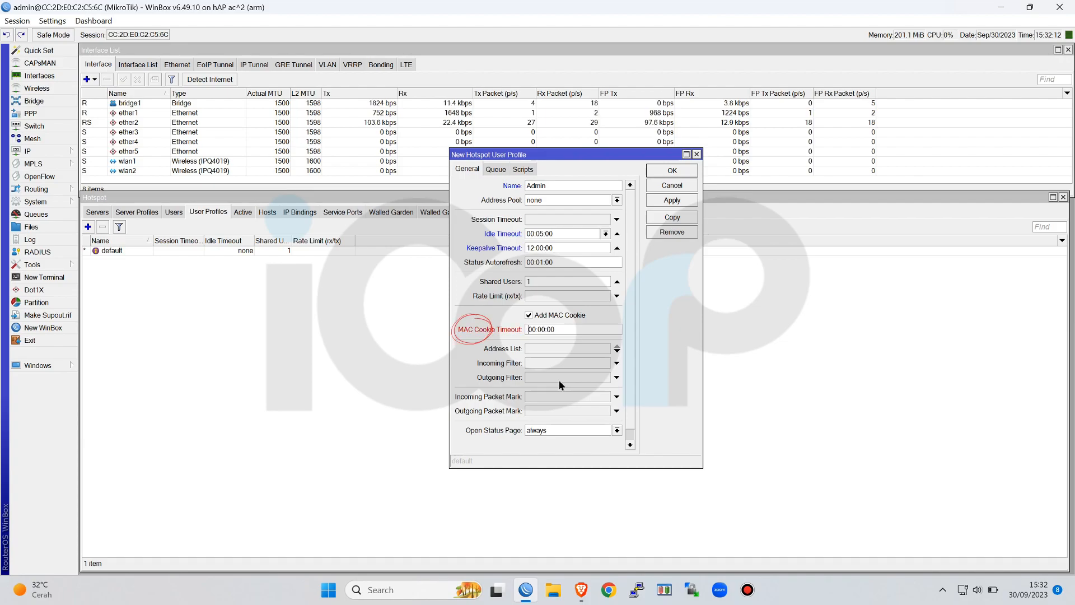
key(Right)
key(Right)
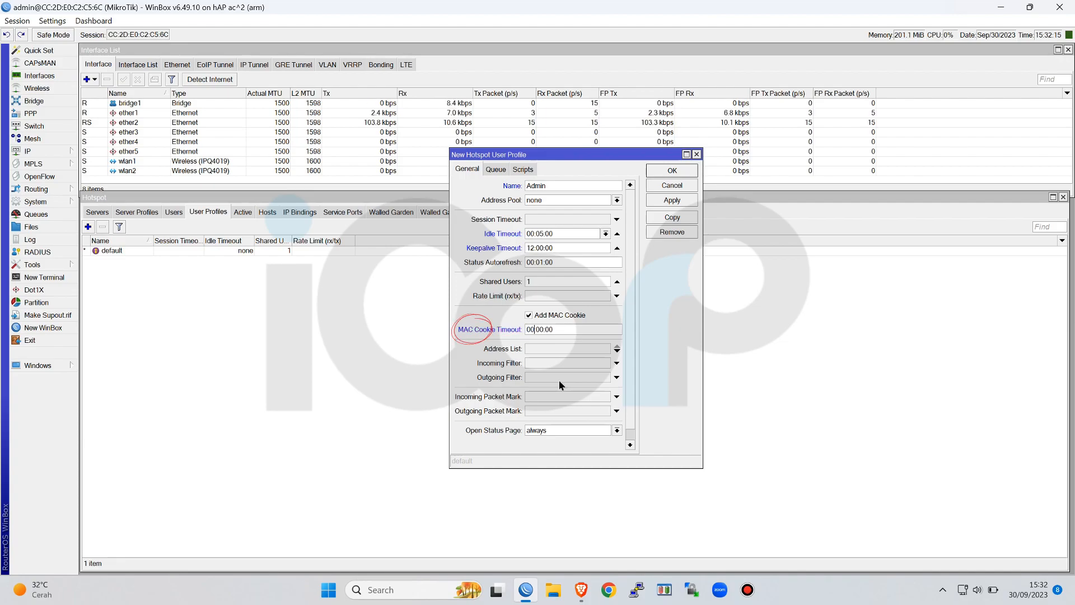
key(BackSpace)
key(BackSpace)
text(12)
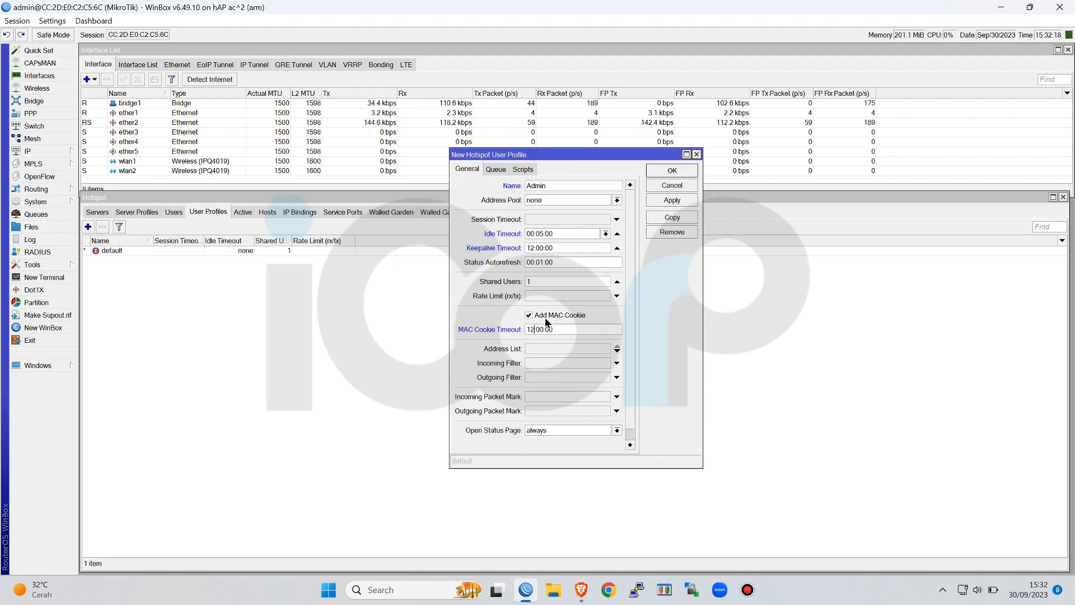
Set the Admin profile's rate limit (rx/tx) to 5M/5M 0 0 0 8 1M/1M and save the profile
click(563, 297)
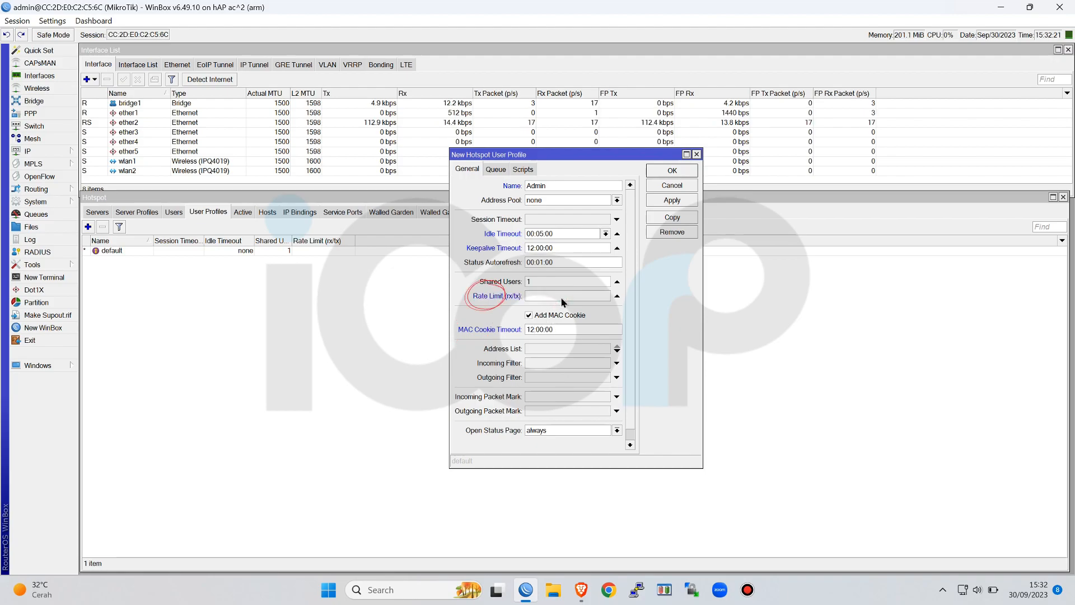
text(5M/5M)
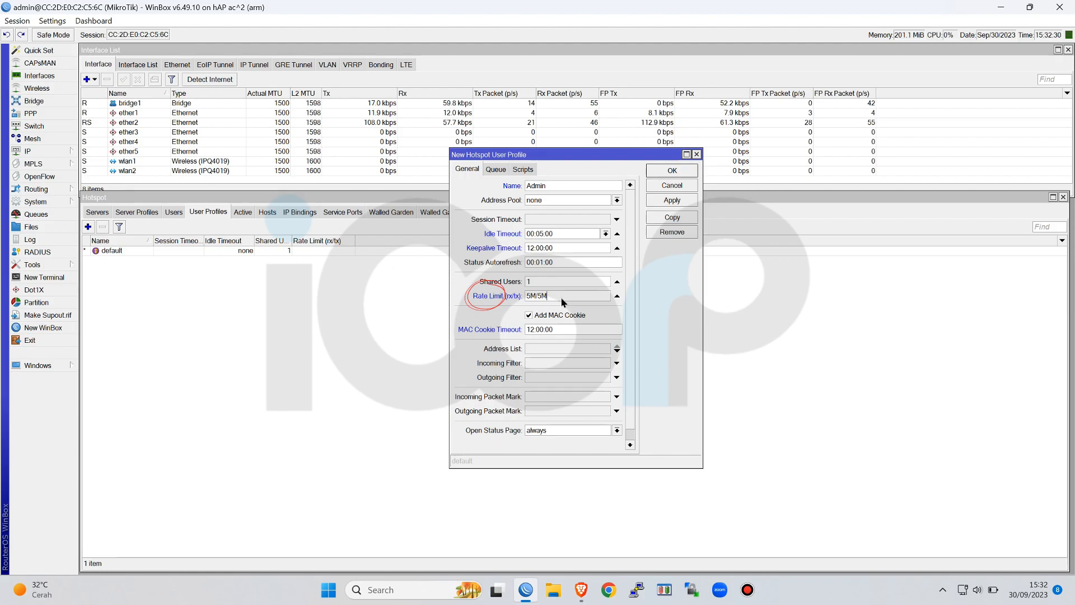
text(0)
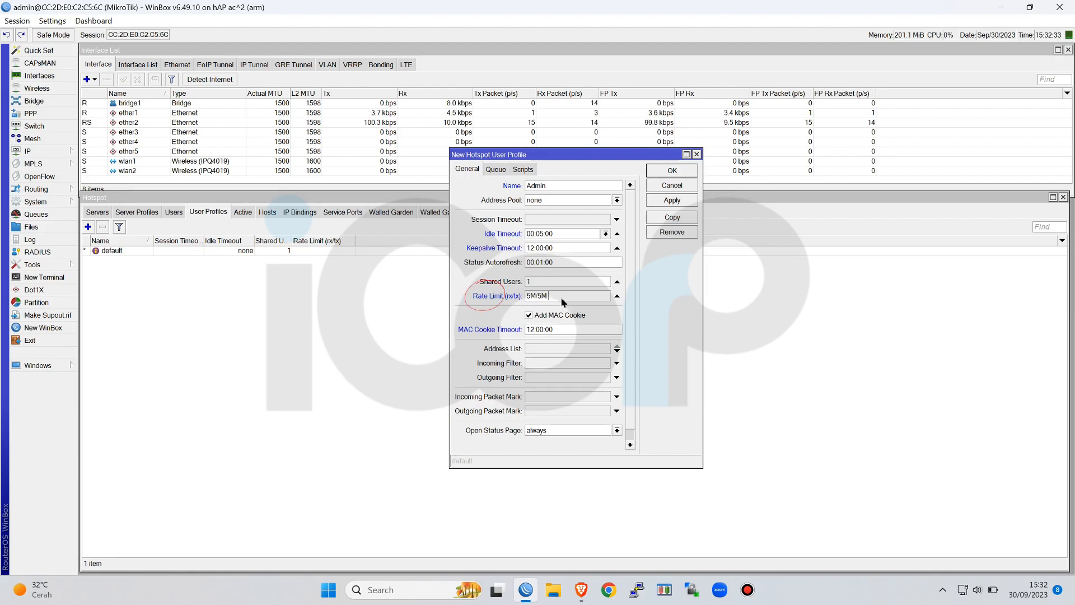
text( 0 0)
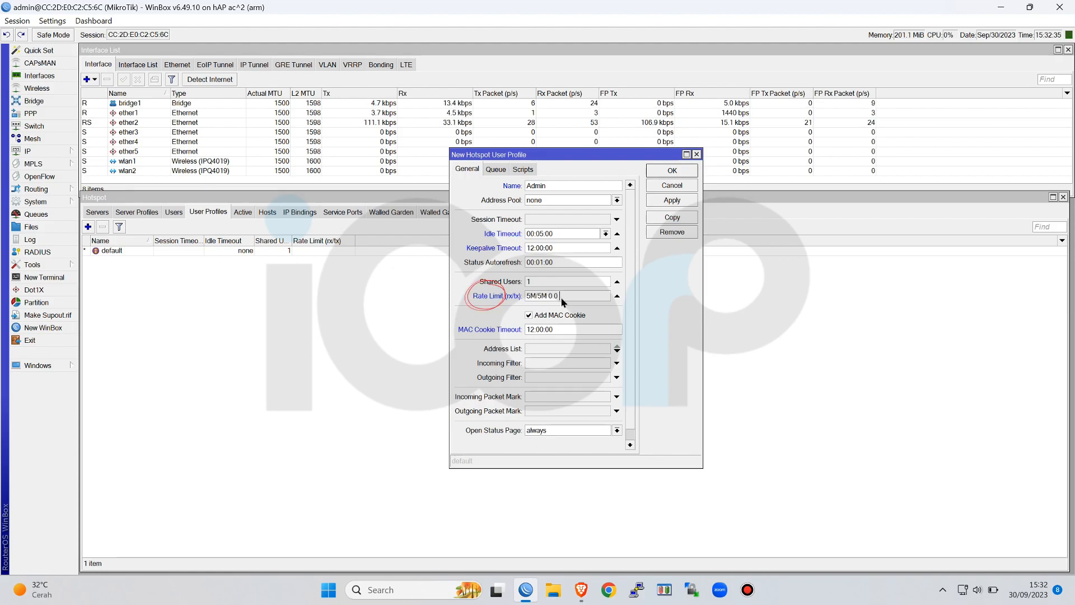
text( 8 1M/)
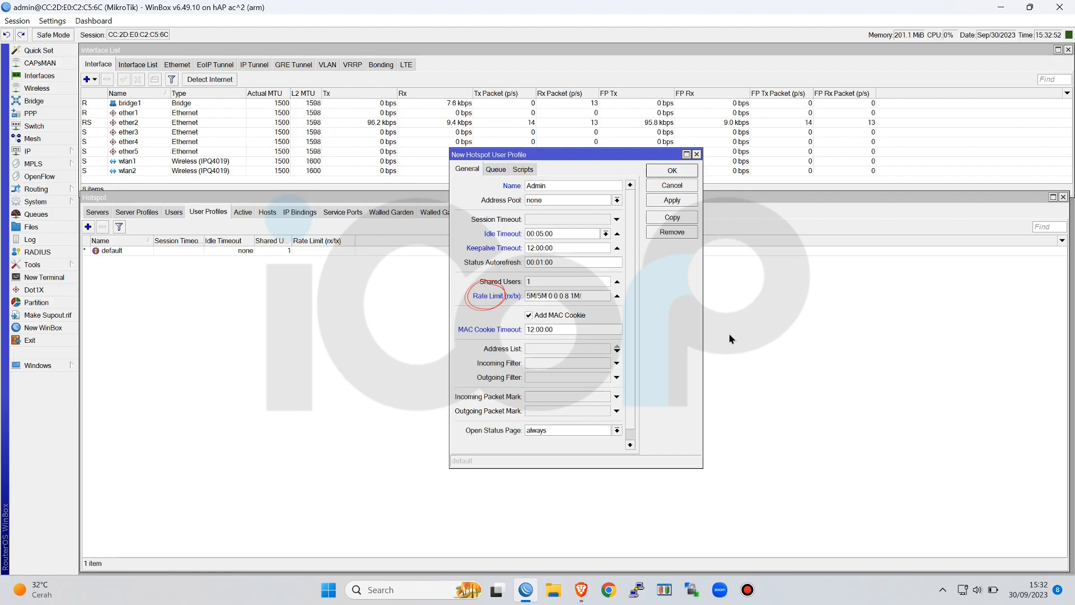
text(M)
key(BackSpace)
text(1M)
click(693, 174)
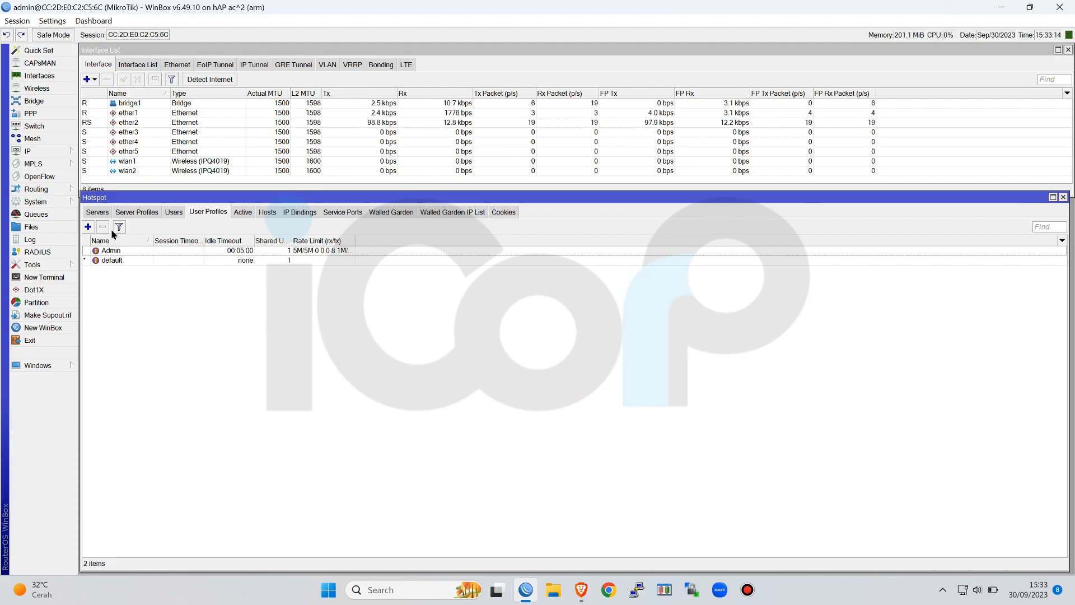
Start another hotspot user profile named Tamu with an idle timeout of 00:05:00
click(88, 227)
text(Tamu)
drag(552, 234, 484, 235)
text(00:02:00)
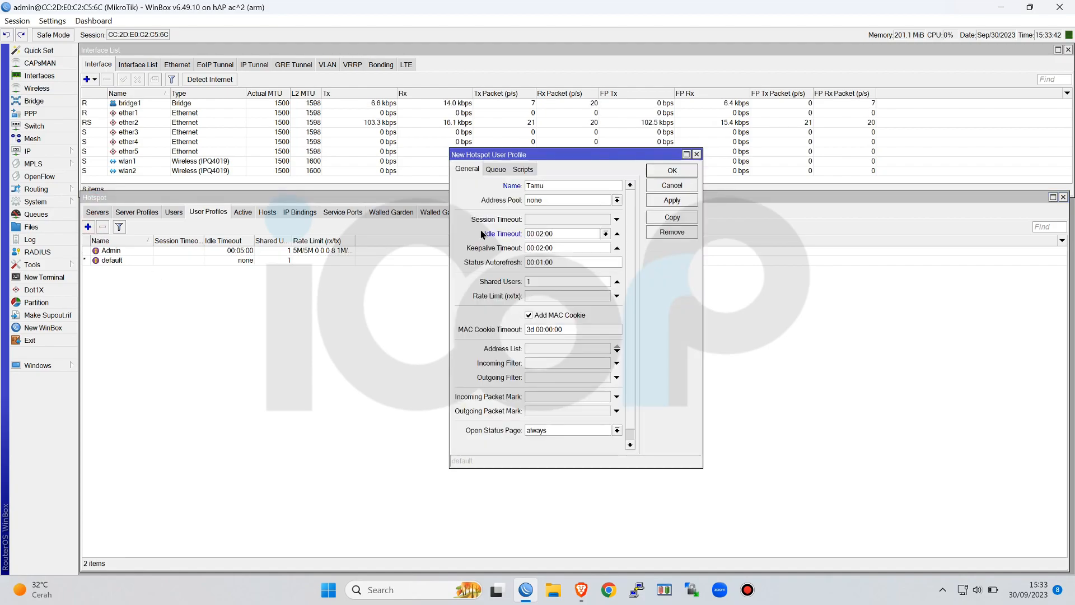
click(541, 234)
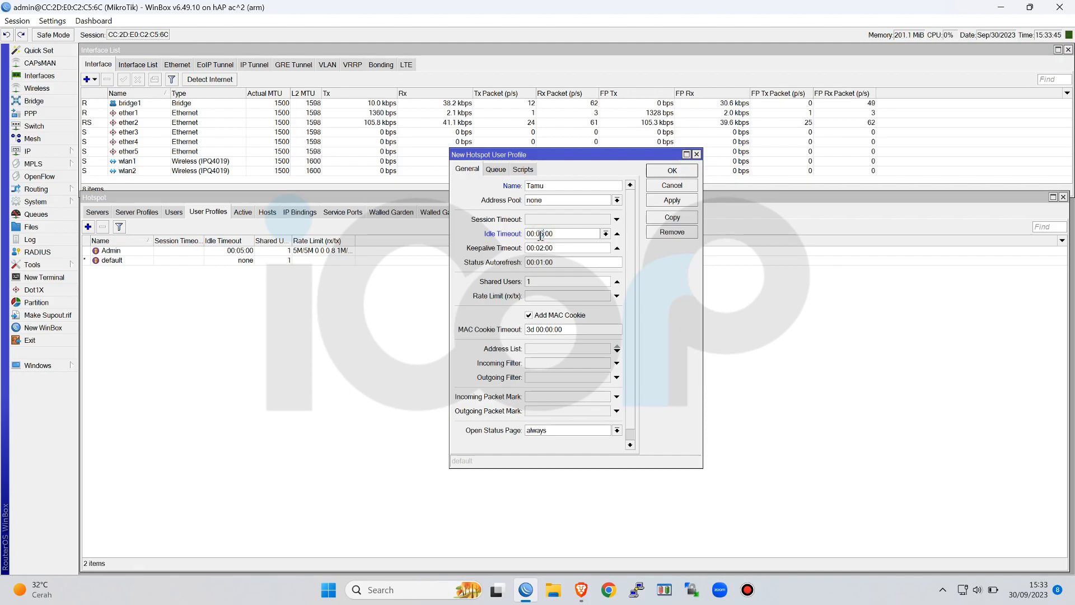
text(5)
Set the Tamu user profile's keepalive timeout to 01:00:00
click(532, 248)
text(1)
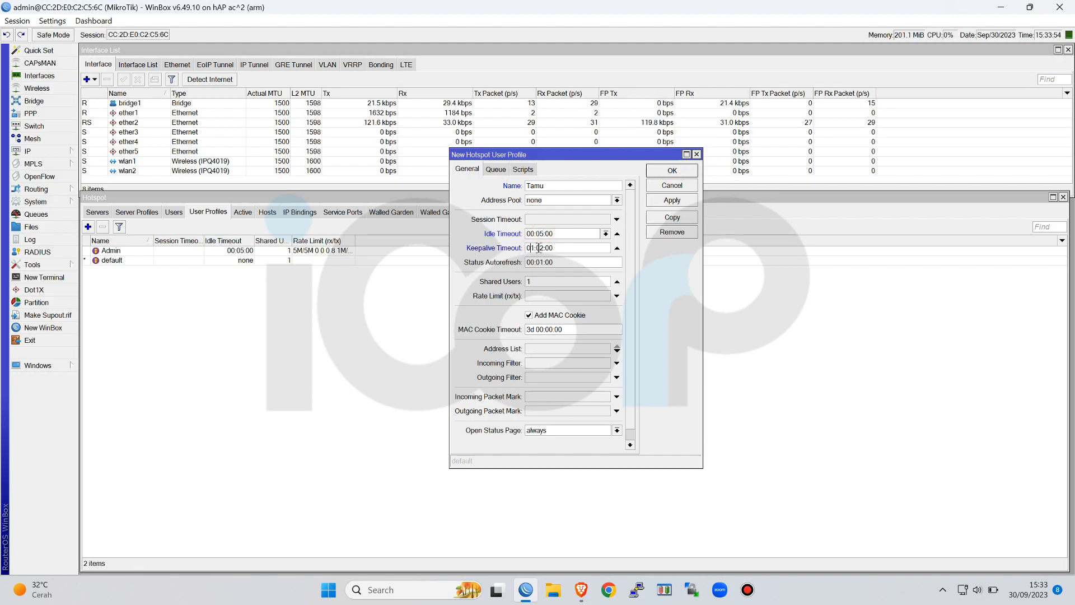
drag(539, 247, 543, 245)
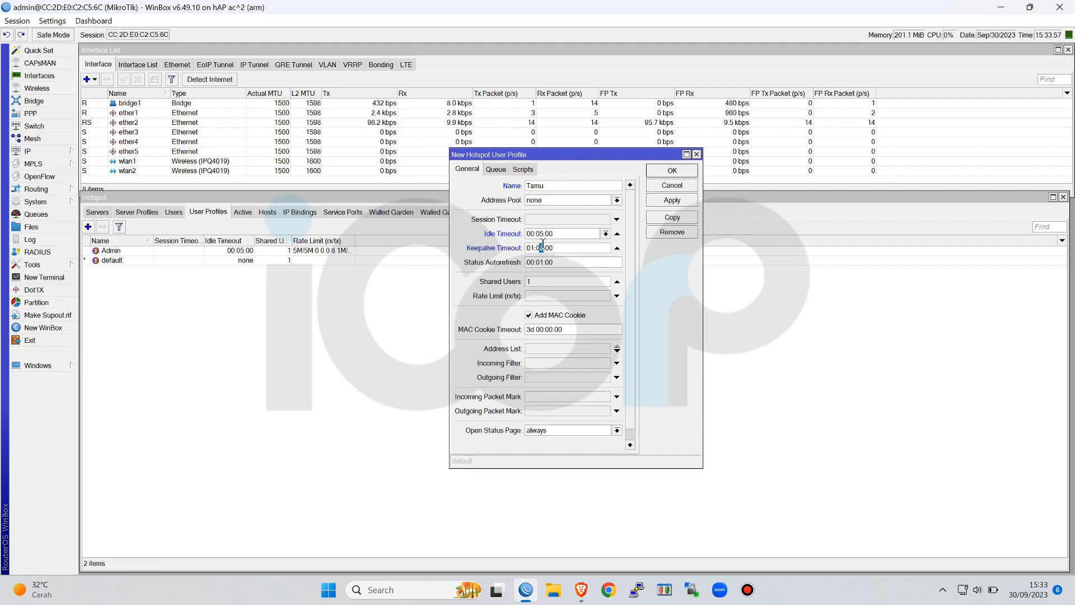
text(0)
Set the Tamu profile's shared users to 10 and its rate limit (rx/tx) to 2M/2M 0 0 0 8 0
text(0)
click(561, 295)
text(2)
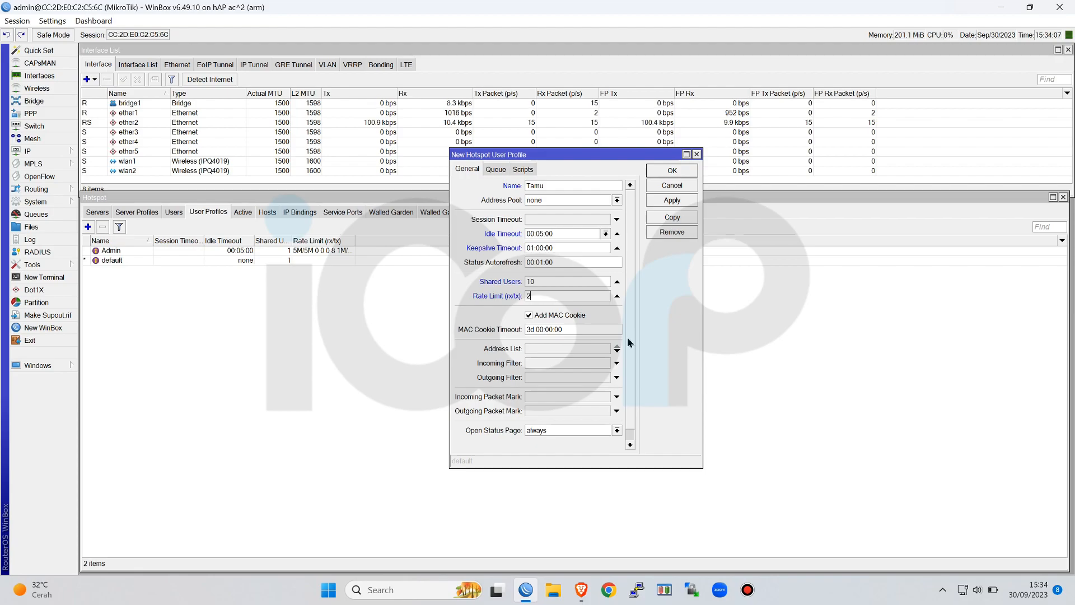
text(M)
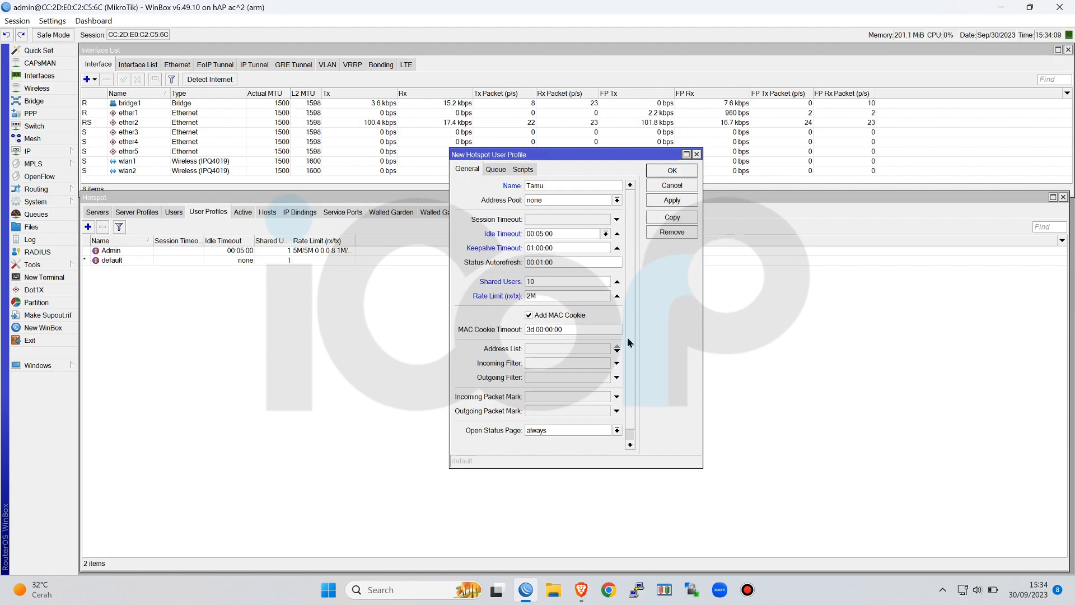
text(/2M 0 0)
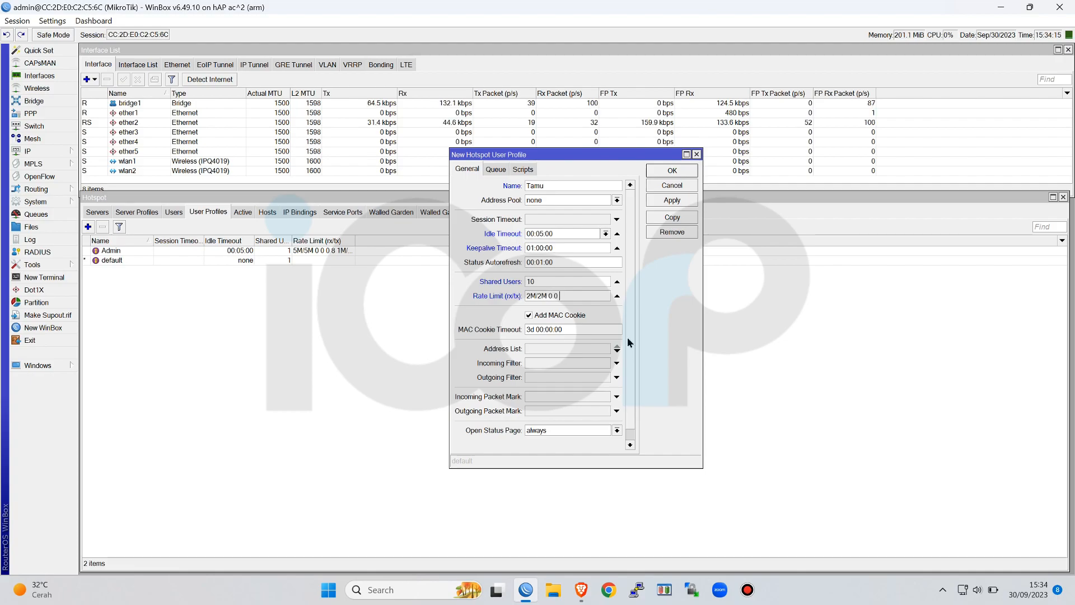
text( 0 8 0)
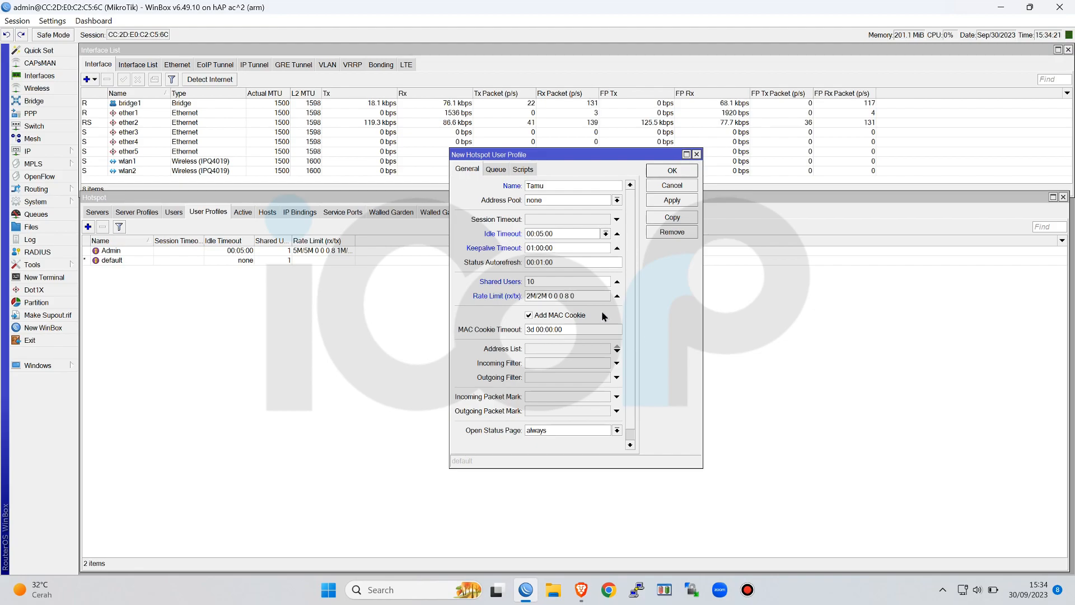
Turn off the MAC cookie option for the Tamu user profile and save the profile
click(529, 315)
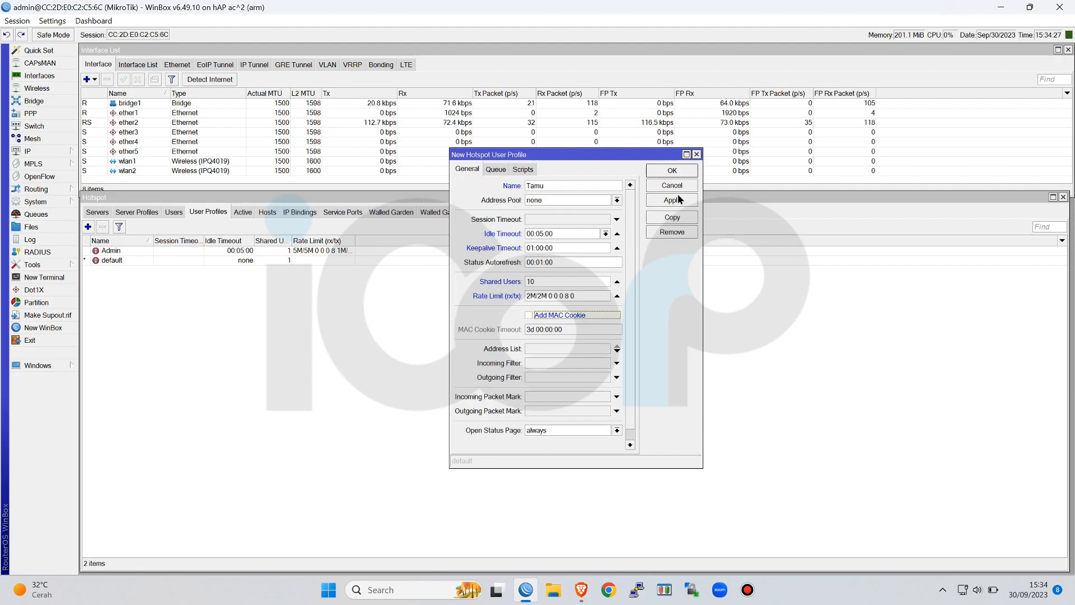
click(684, 170)
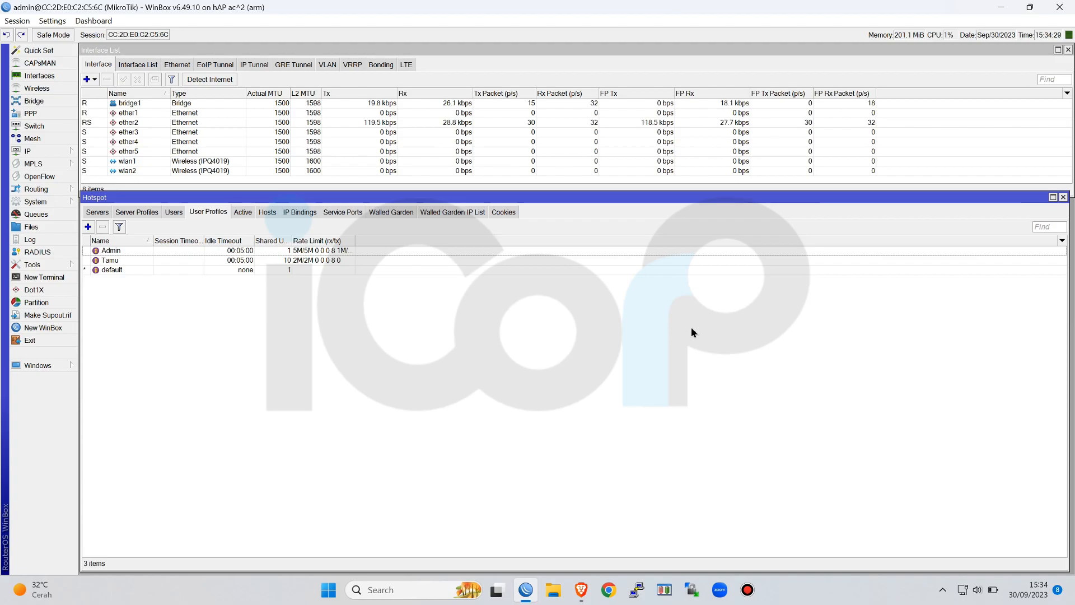
Add a hotspot user named admin1, enter the account password, assign the Admin profile and apply it
click(175, 213)
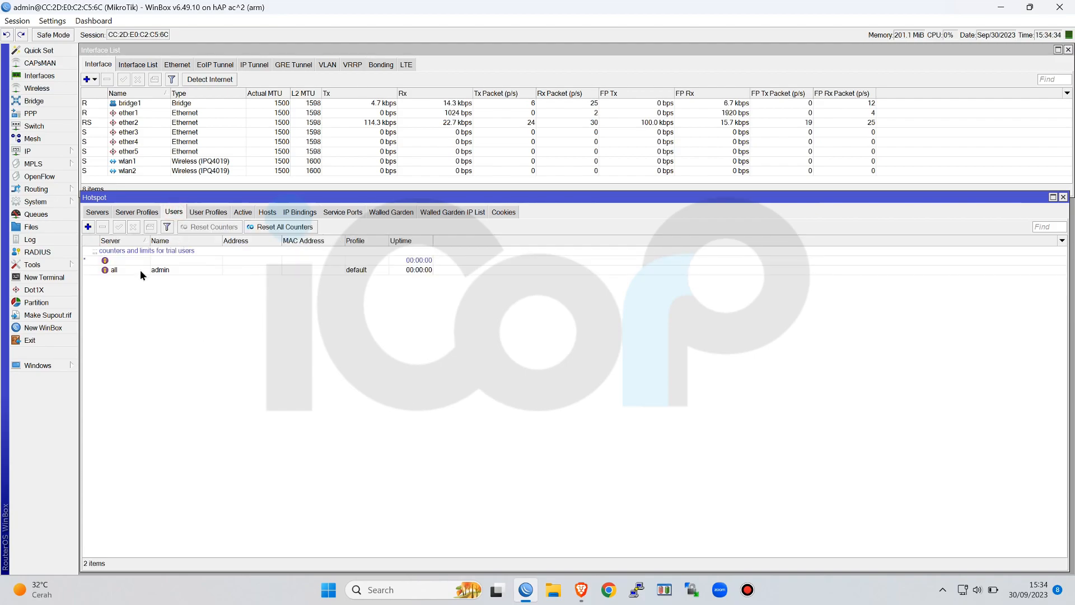
click(88, 226)
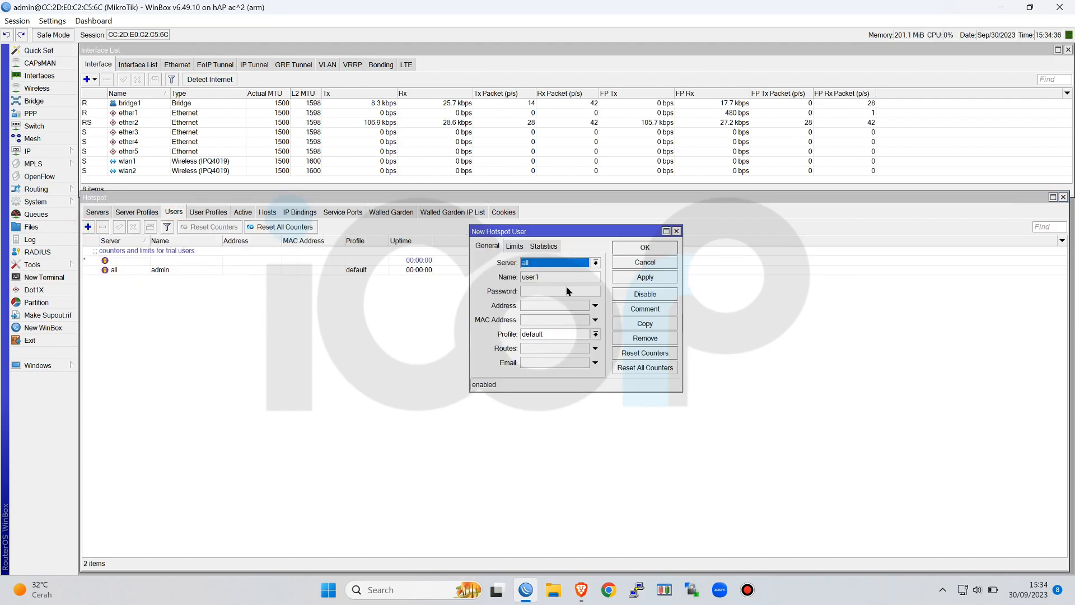
key(Tab)
text(admin1)
key(Tab)
text(123456)
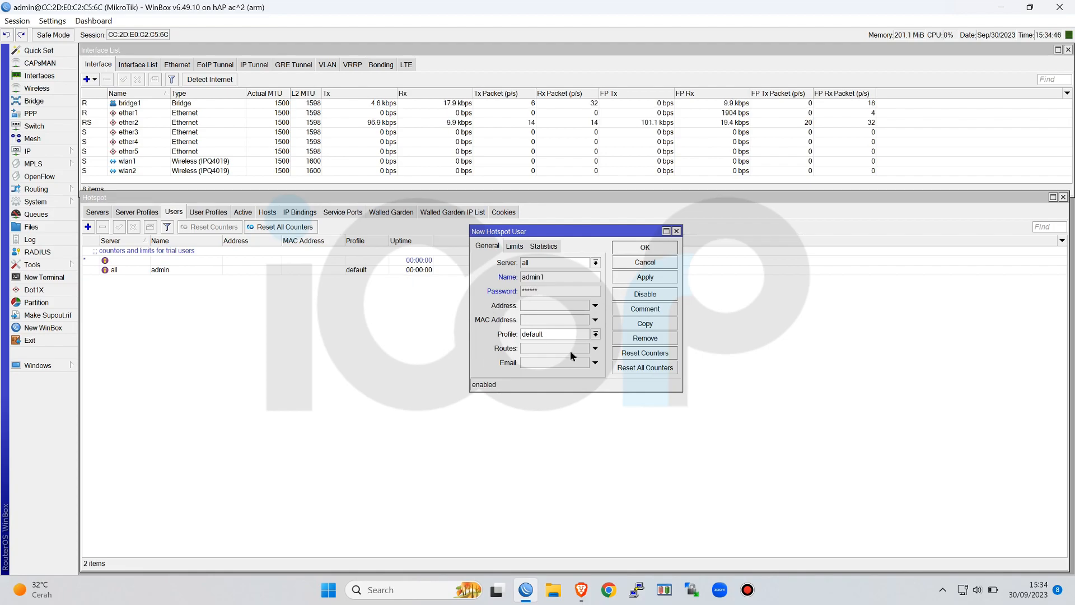
click(595, 334)
click(532, 343)
click(661, 279)
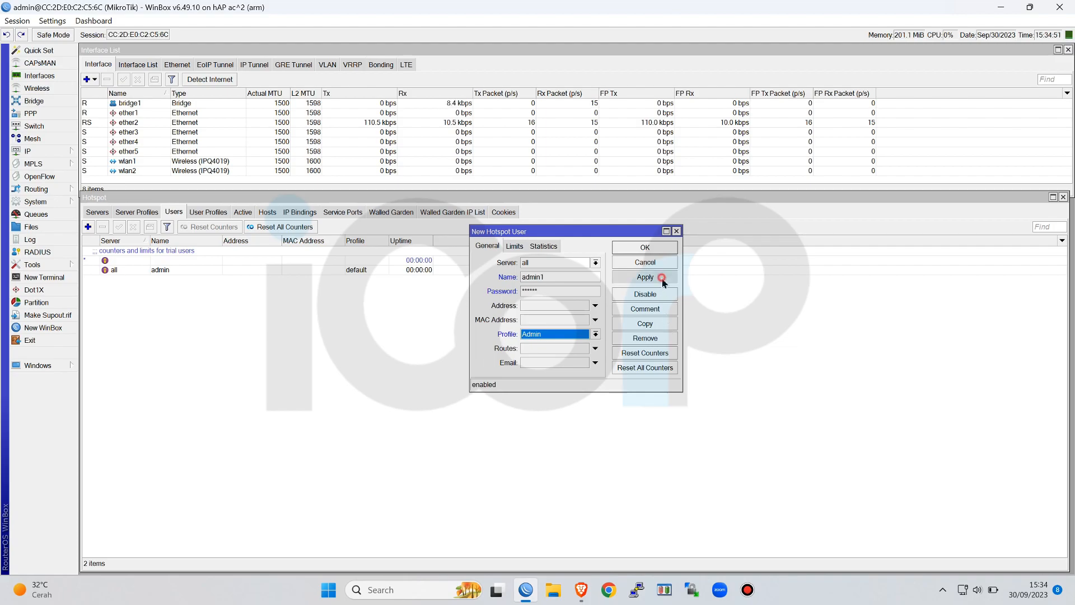
Copy the admin1 hotspot user as admin2, enter its account password and save it with the Admin profile
click(658, 324)
double_click(571, 290)
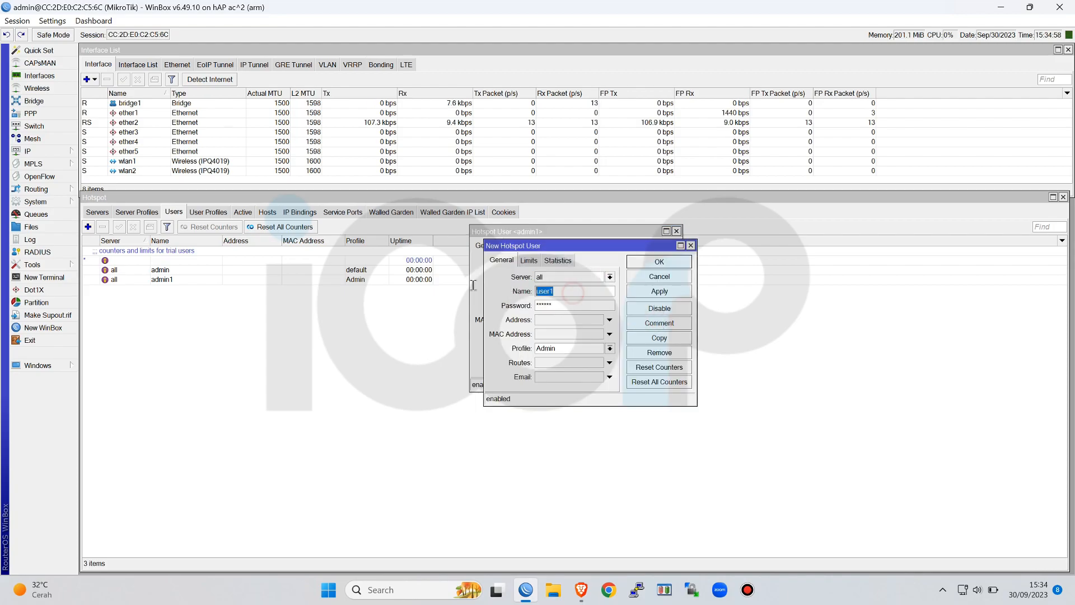
text(admin2)
key(Tab)
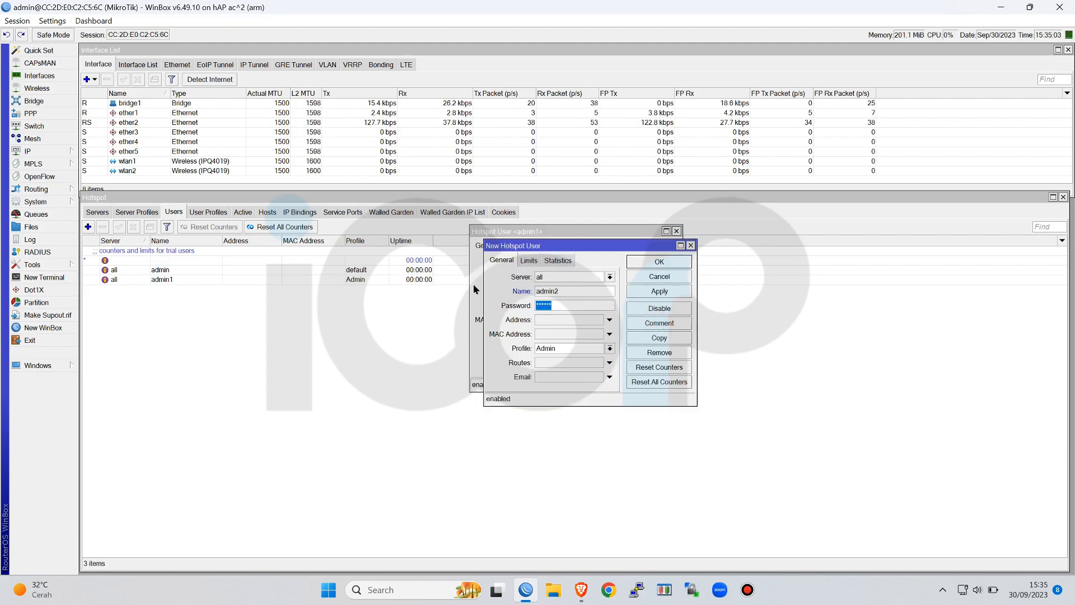
text(******)
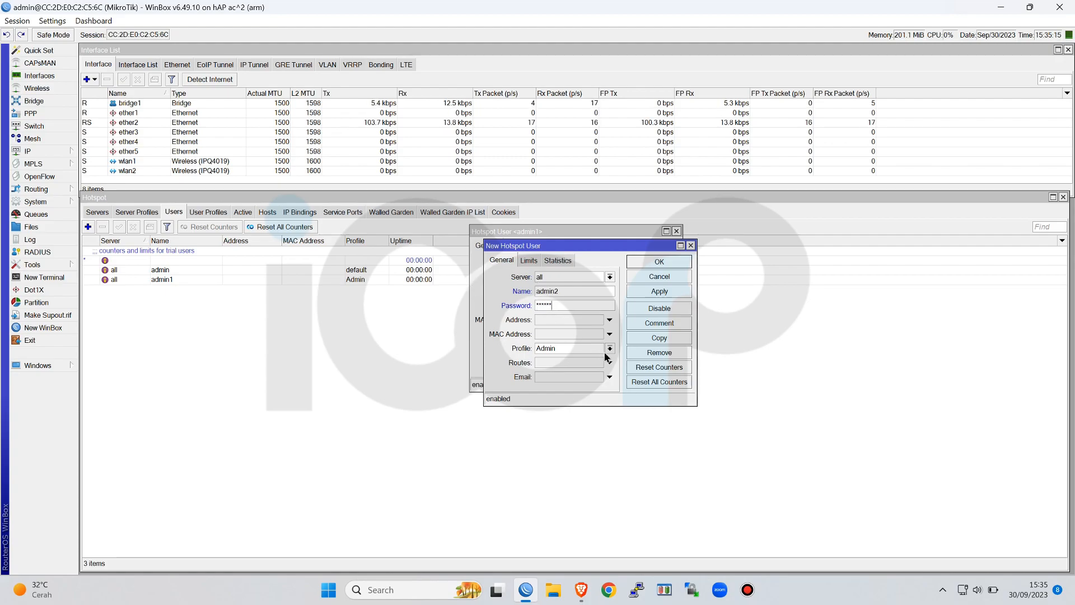
click(660, 262)
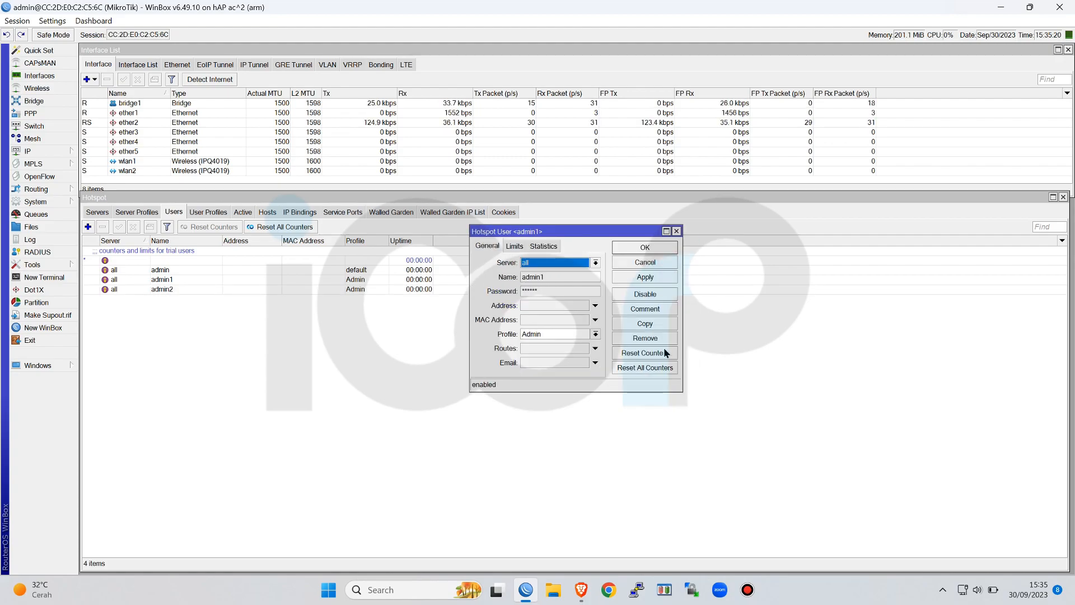
Copy admin1 as a hotspot user named Tamu, enter its account password, assign the Tamu profile and save it
click(654, 321)
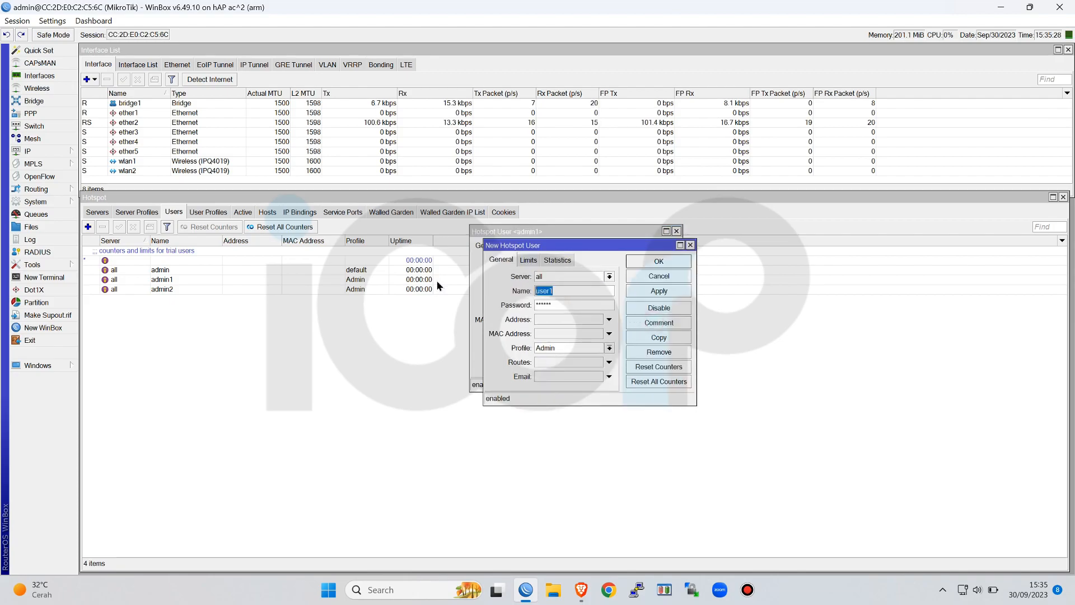
text(Tamu)
key(Tab)
text(1234567)
click(587, 348)
click(587, 366)
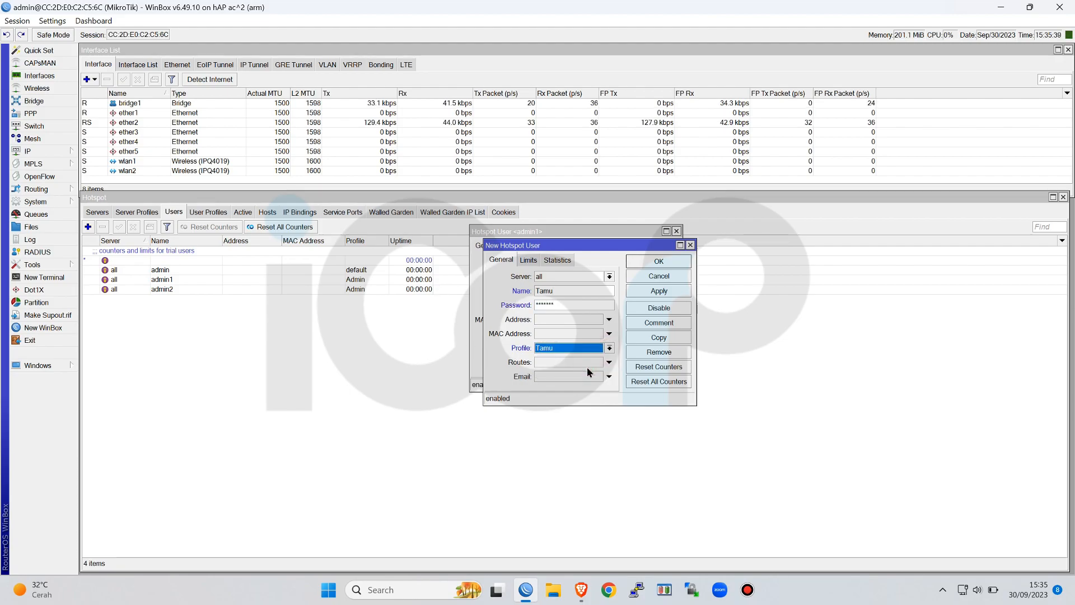
click(678, 293)
click(677, 275)
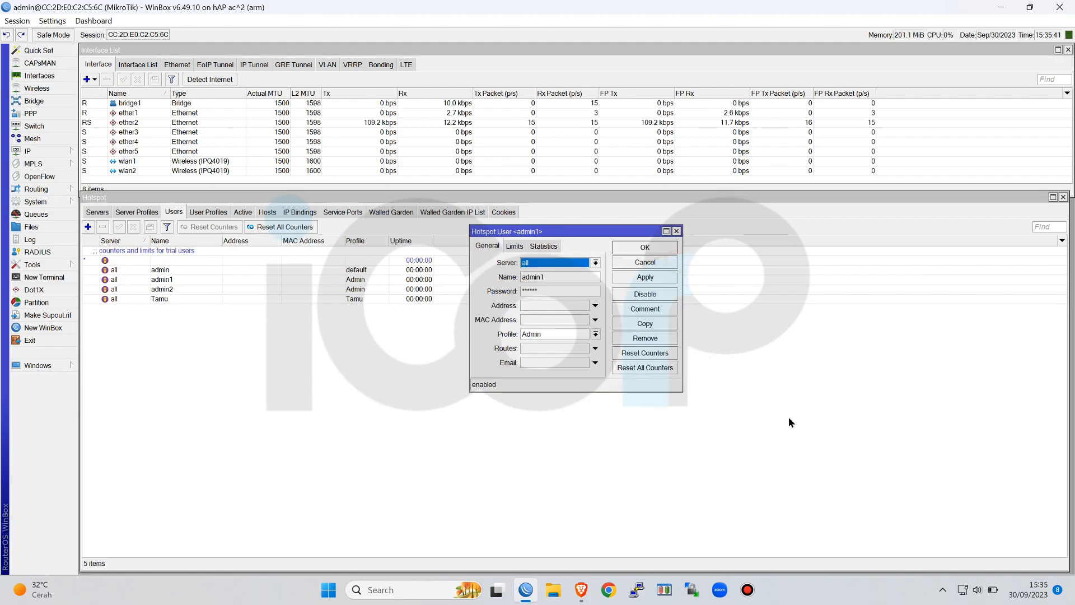
click(664, 247)
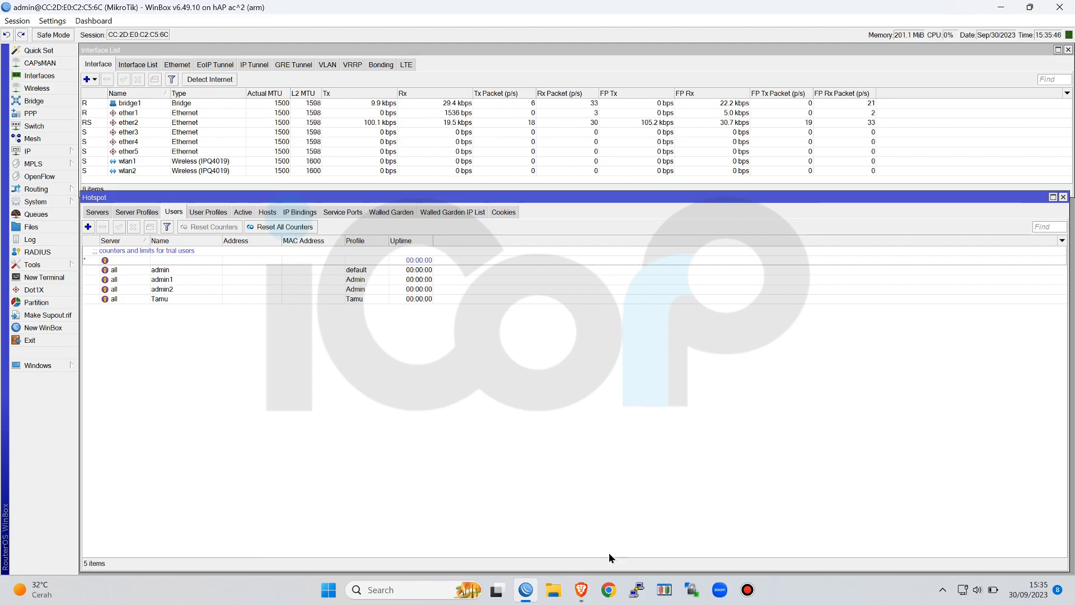
Switch to Chrome using the guest profile and open the icorp.id hotspot login page
click(609, 597)
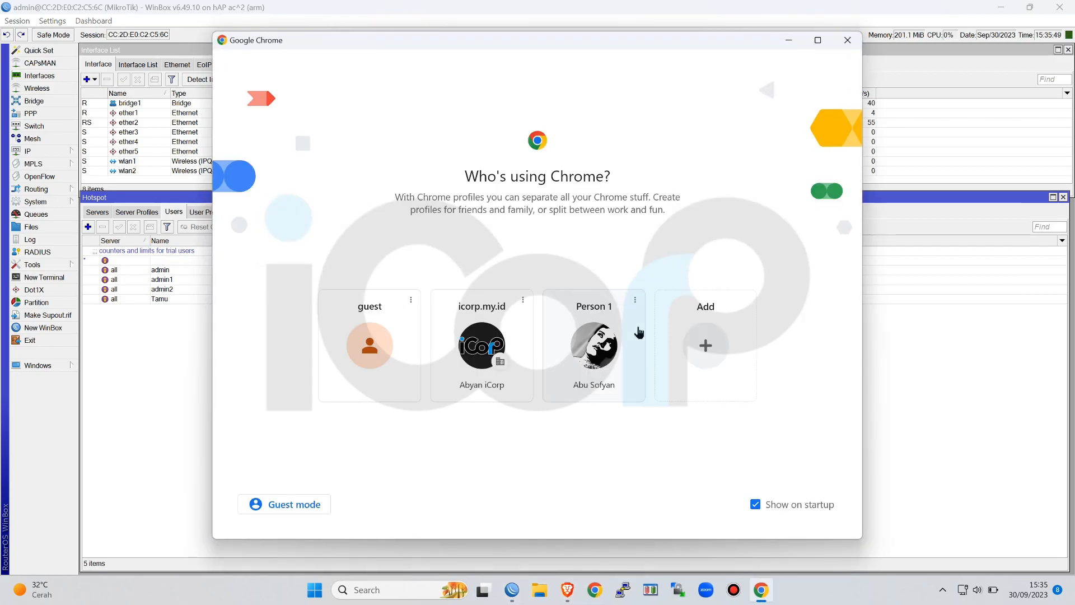
click(382, 351)
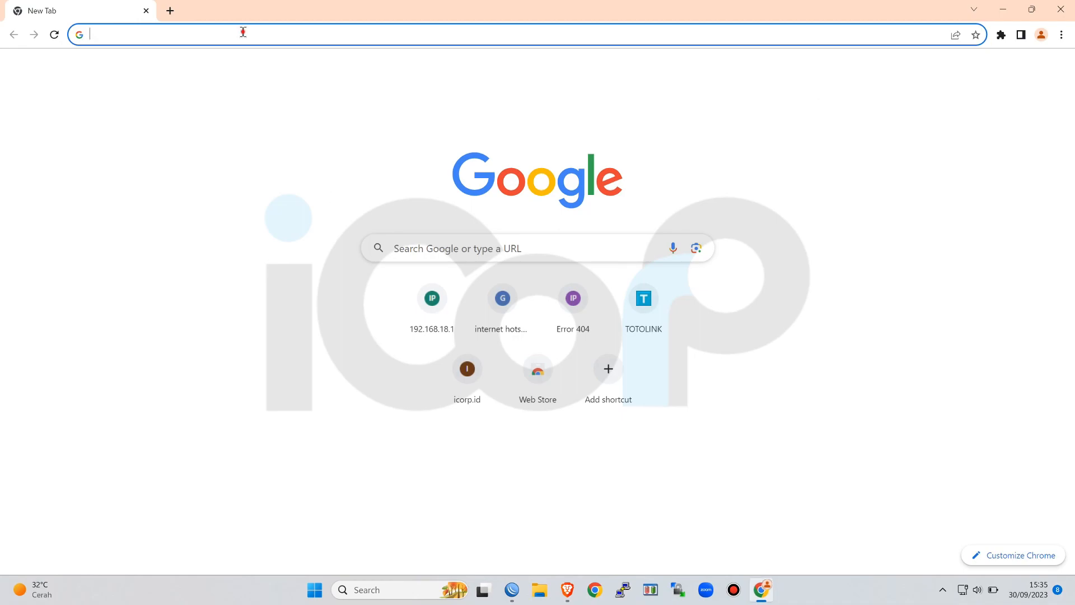
click(243, 32)
text(ic)
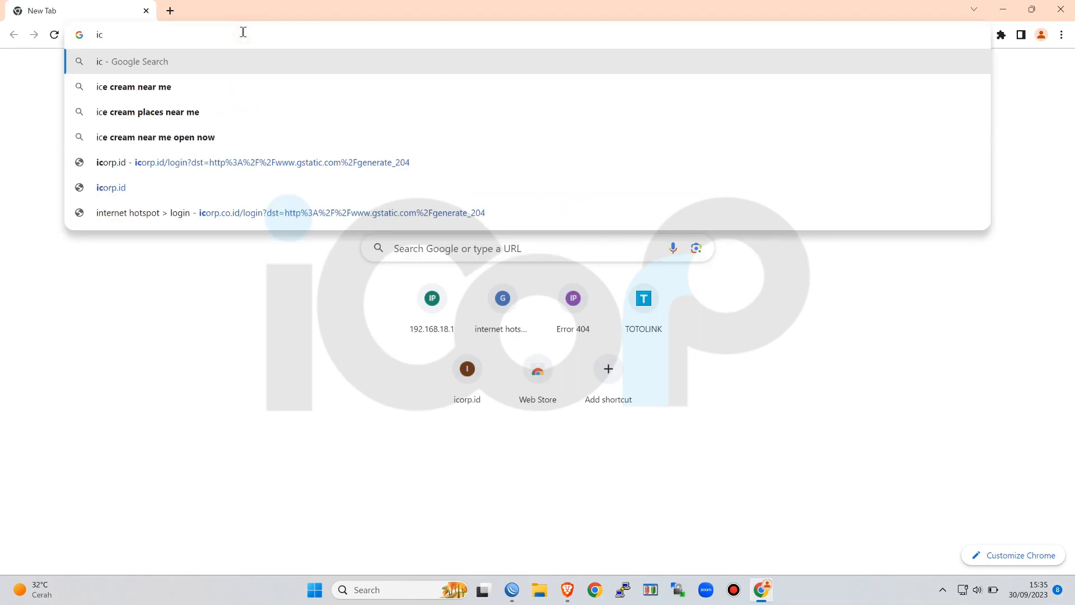
click(120, 182)
click(308, 192)
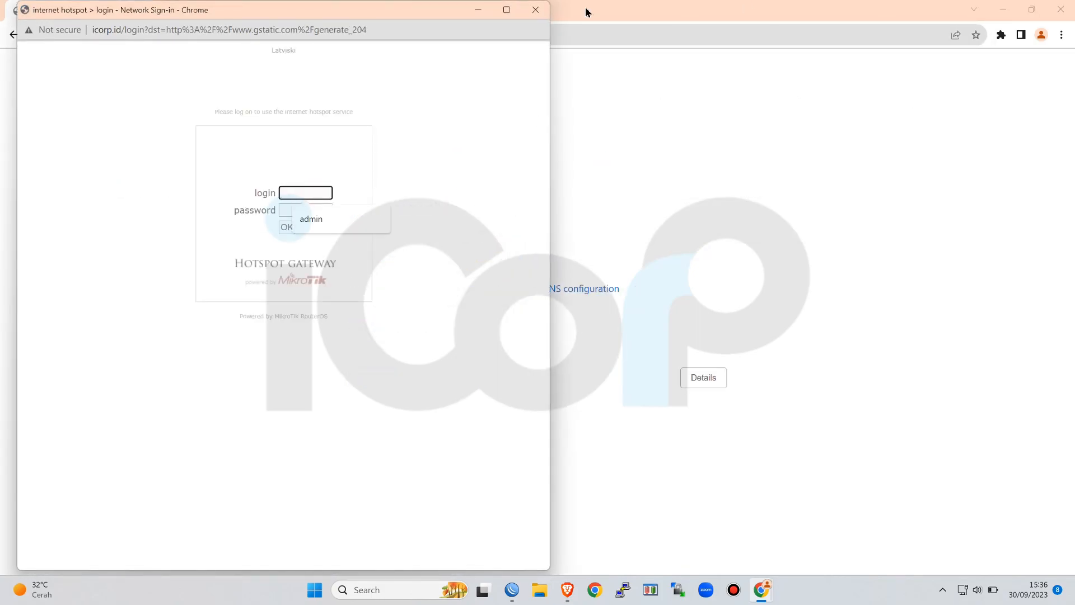
Place the hotspot login window side by side with WinBox and show the list of active hotspot sessions
mouse_move(509, 12)
click(462, 45)
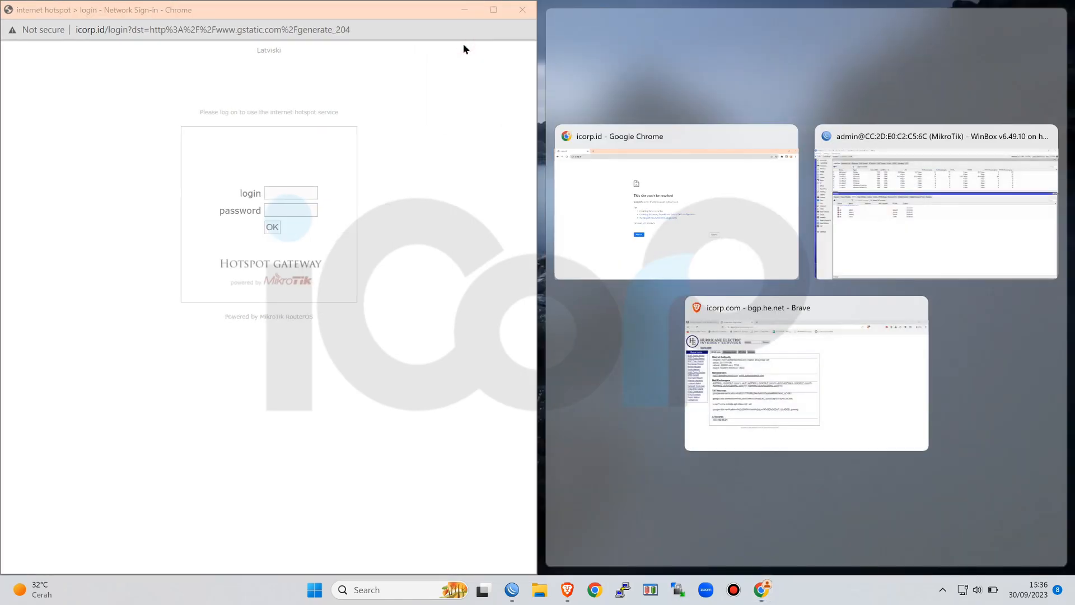
click(897, 219)
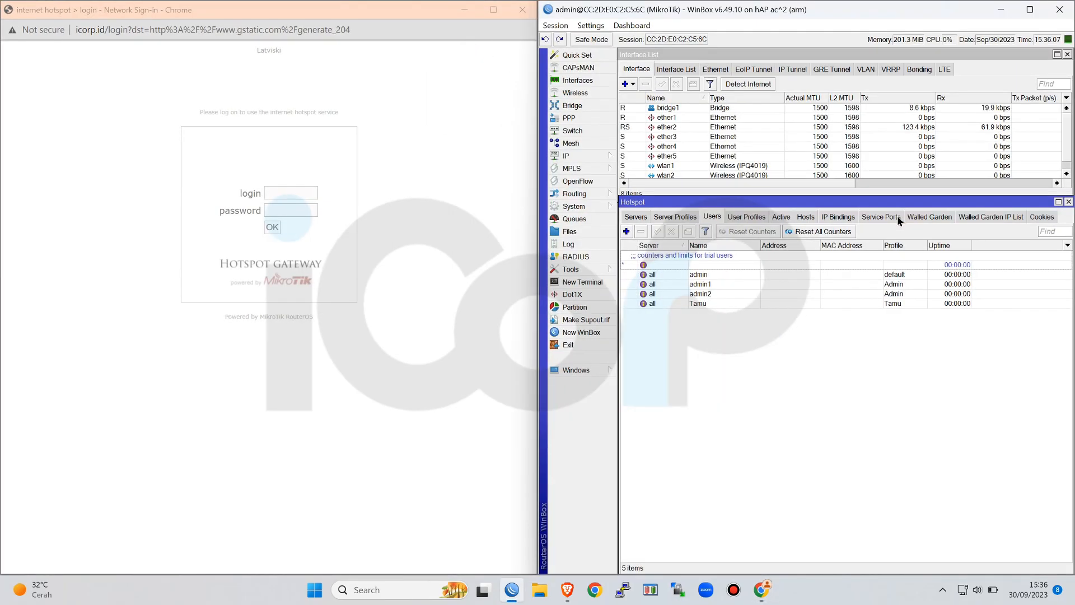
click(789, 217)
Log in to the hotspot as admin1 with the account password
click(286, 195)
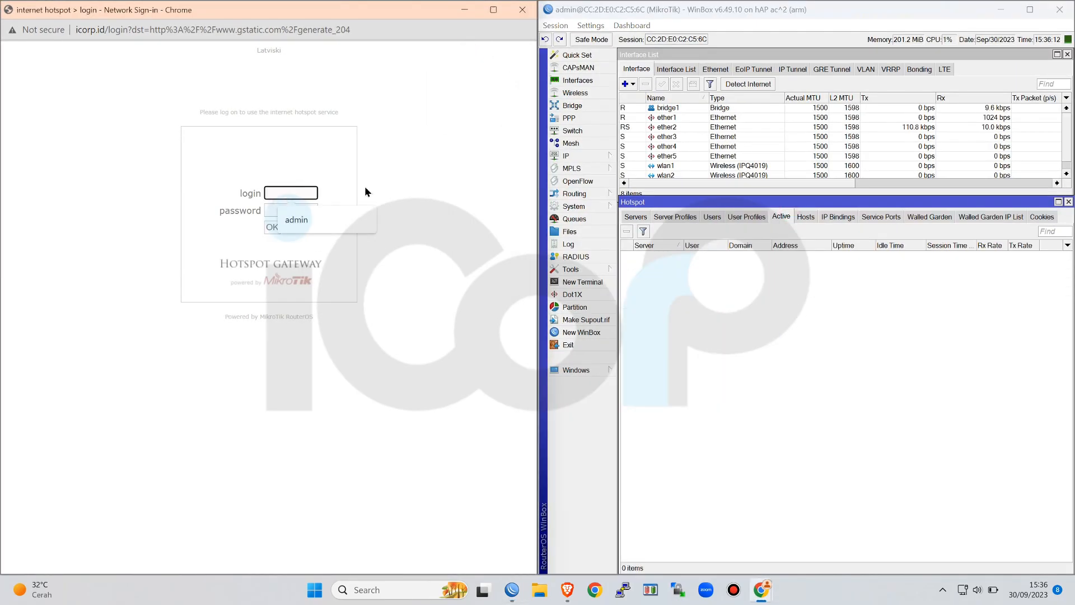
text(admin)
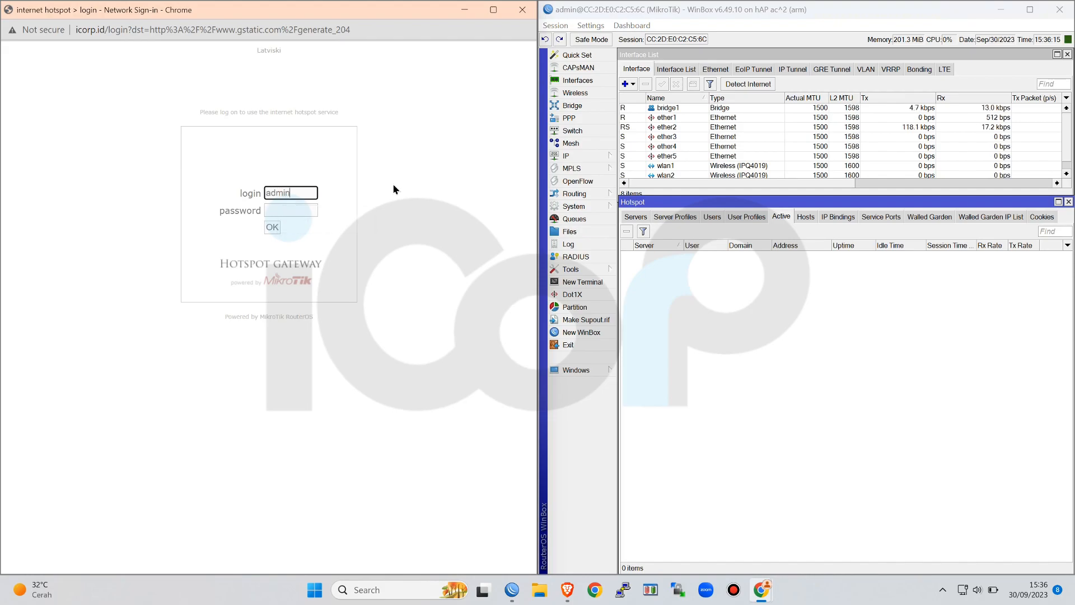
text(1)
key(Tab)
text(1234)
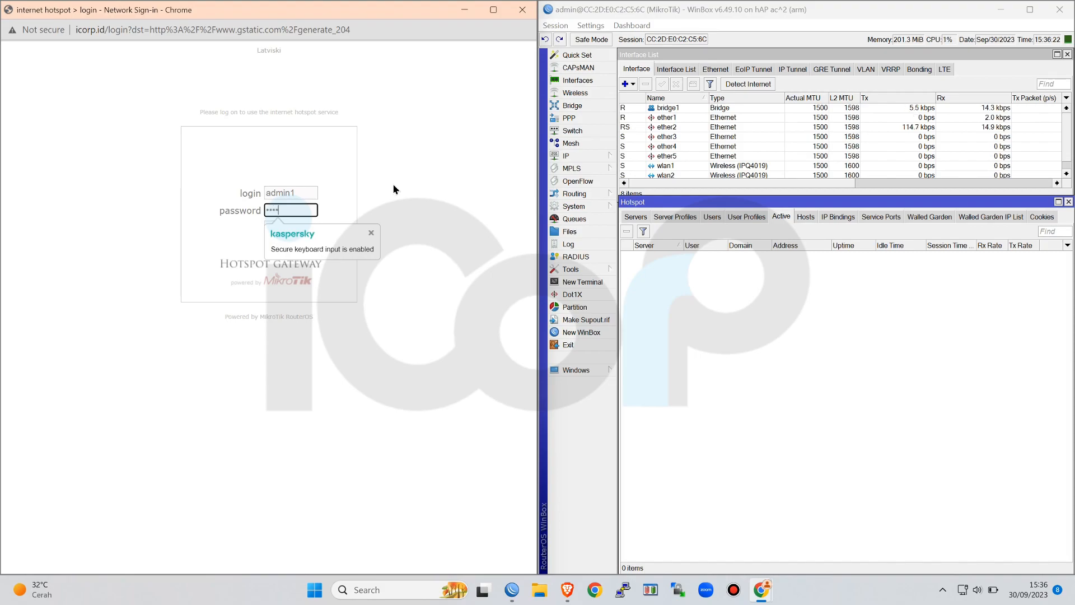
click(272, 227)
click(505, 210)
Check admin1's active session, and arrange the Queue List below the Hotspot window to view the simple queues
click(714, 257)
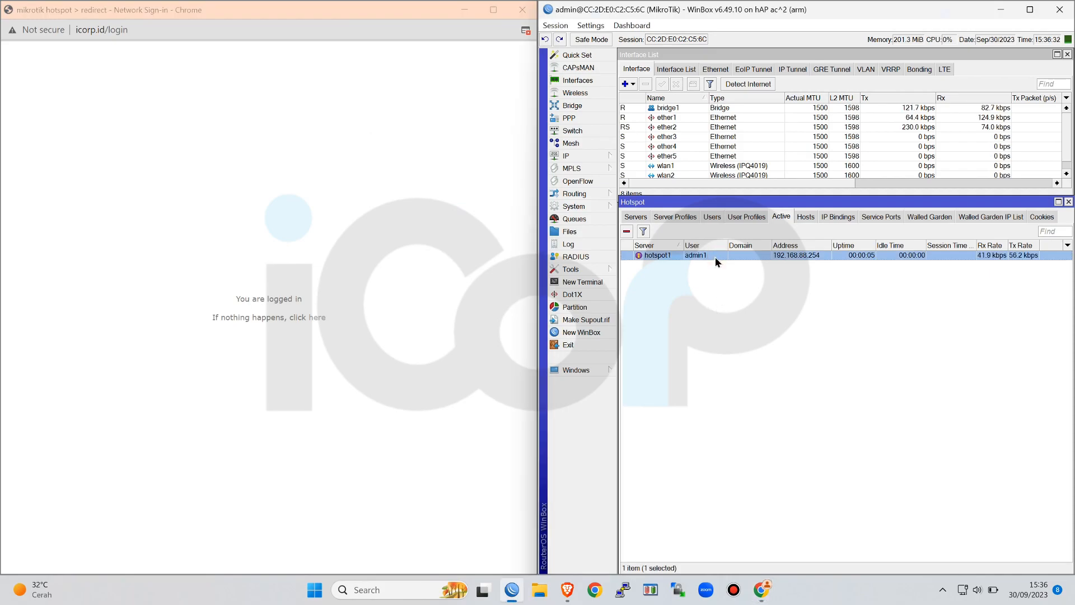
click(312, 325)
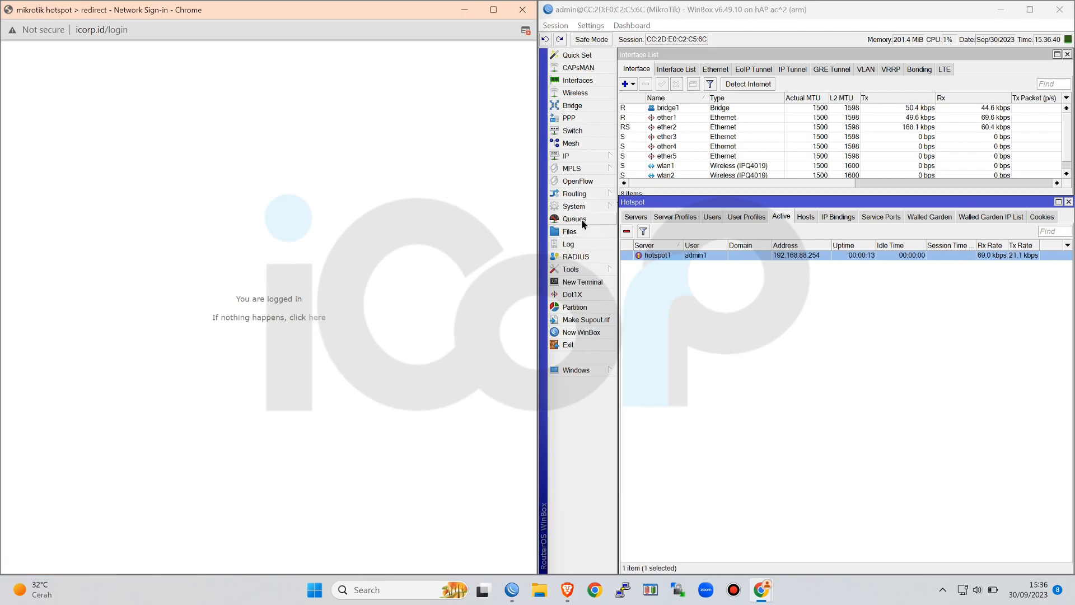
mouse_move(696, 203)
mouse_down()
mouse_move(696, 176)
mouse_move(695, 186)
mouse_up()
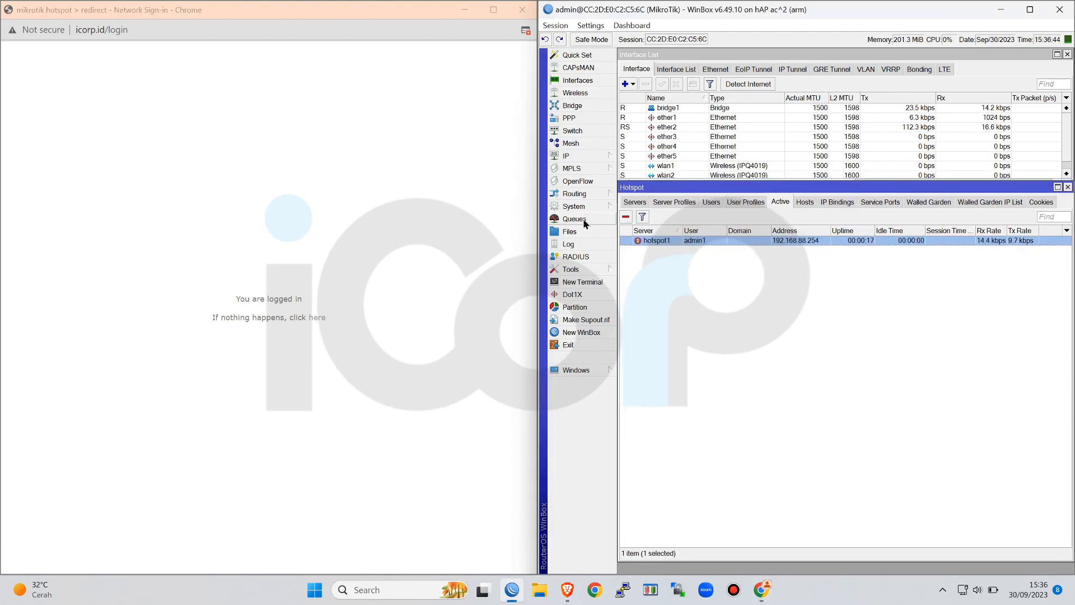
click(580, 219)
drag(721, 71, 706, 273)
drag(899, 437, 1070, 569)
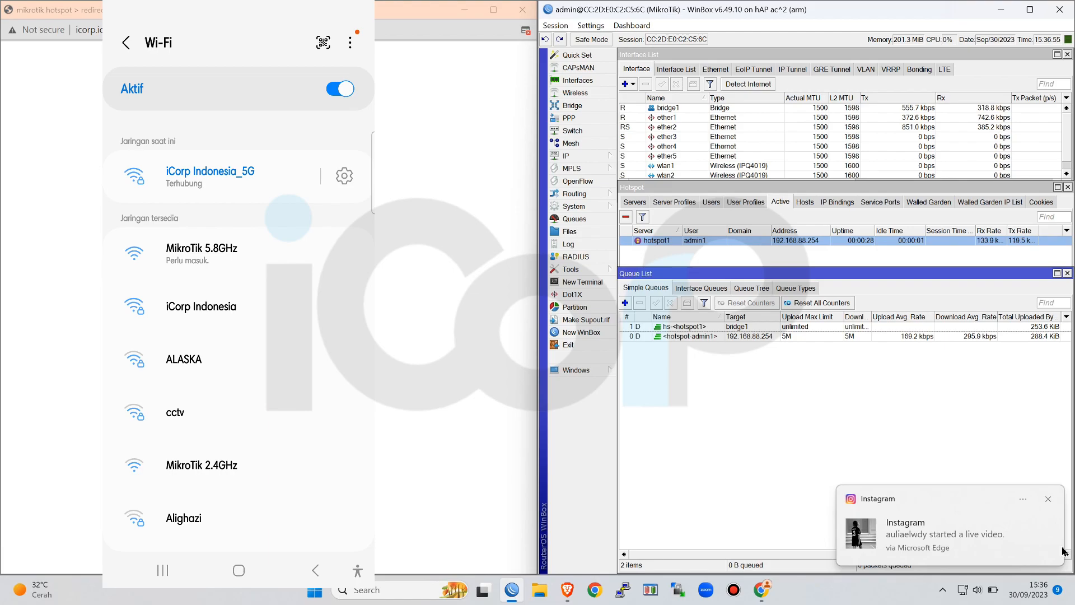
click(1052, 499)
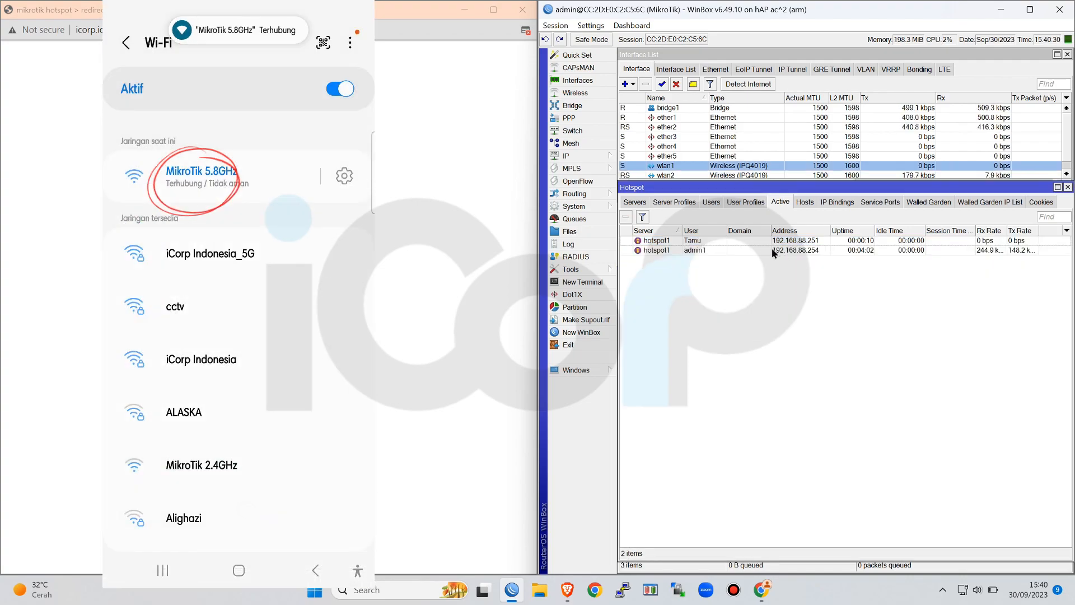
Check the Tamu user's active hotspot session and its simple queue
click(772, 242)
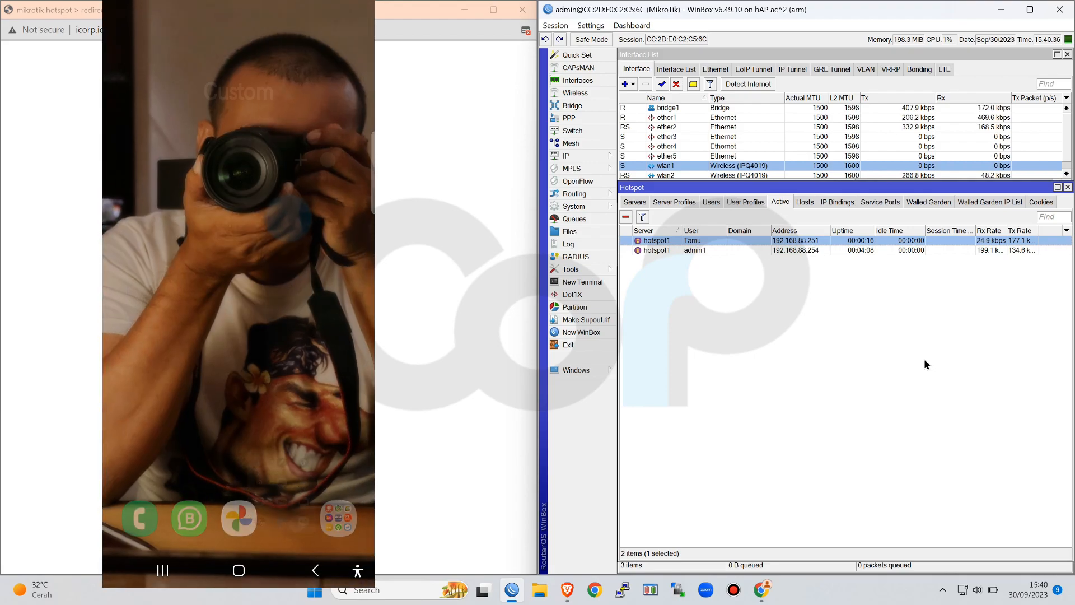
click(580, 219)
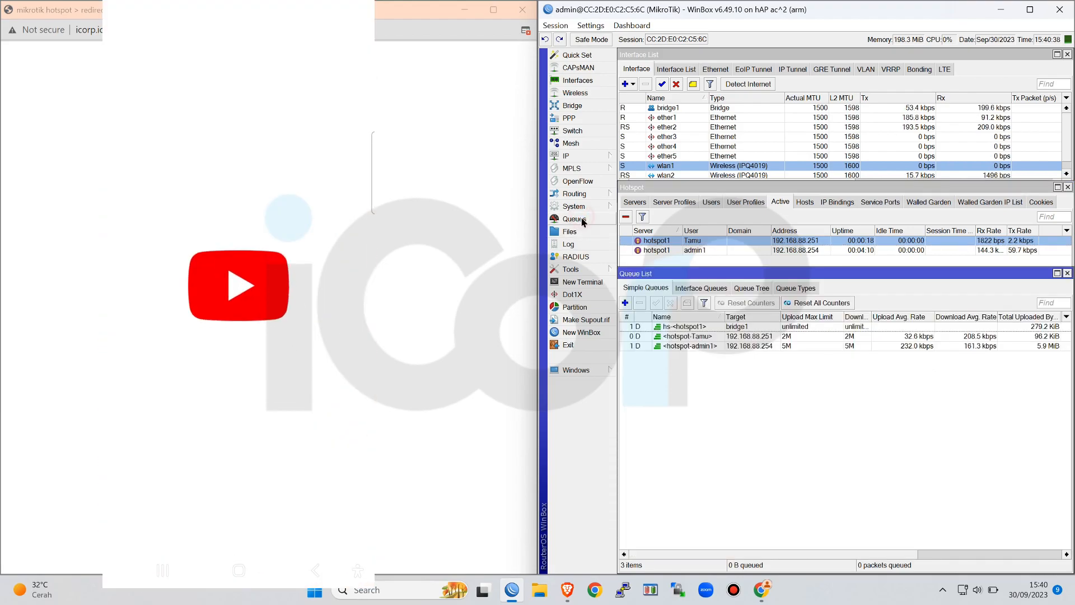
click(725, 336)
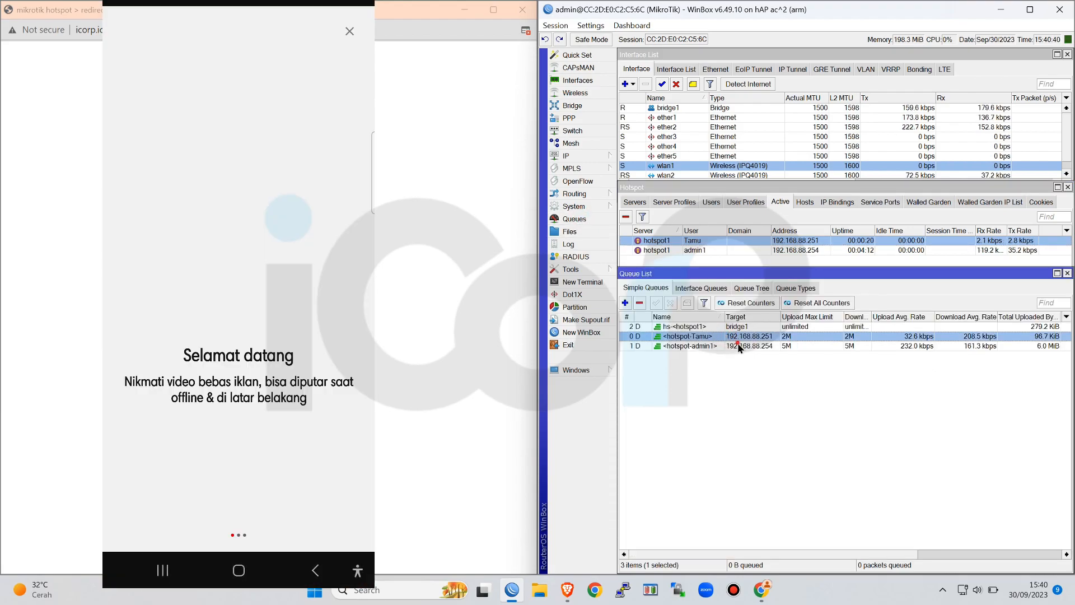
Compare the average upload and download rates of the admin1 and Tamu simple queues with their limits
click(738, 345)
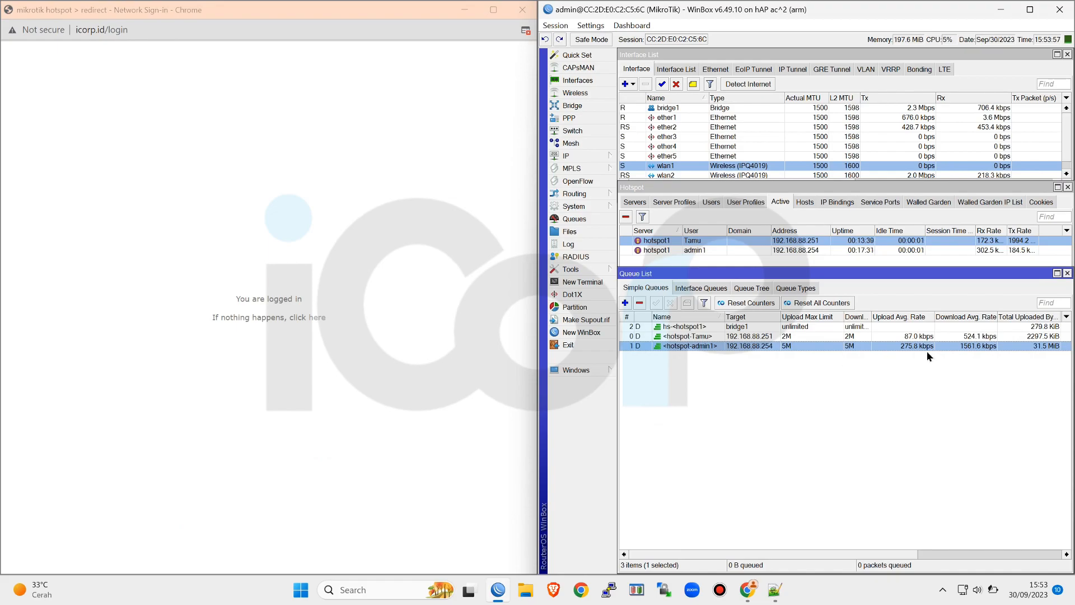
click(969, 340)
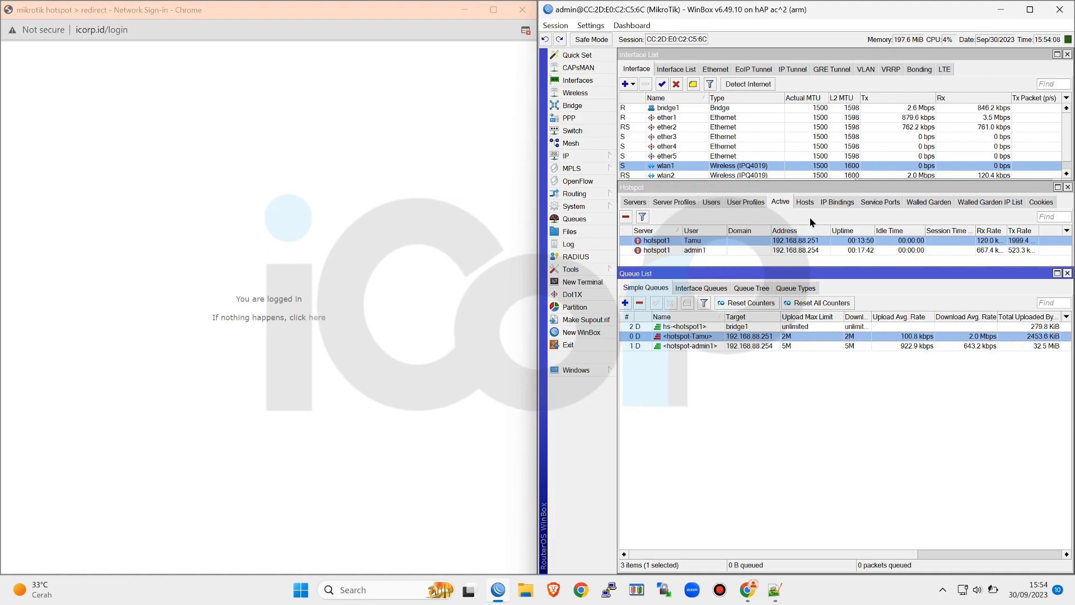
Add a new hotspot user profile named 6JAM with idle timeout none, keeping the default keepalive timeout
click(745, 201)
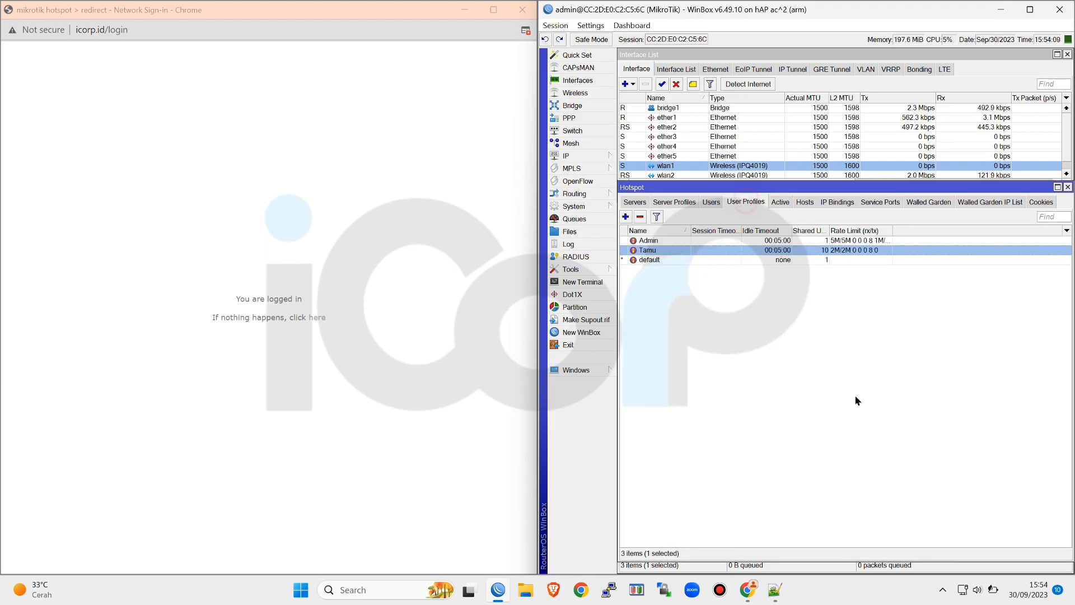
click(626, 217)
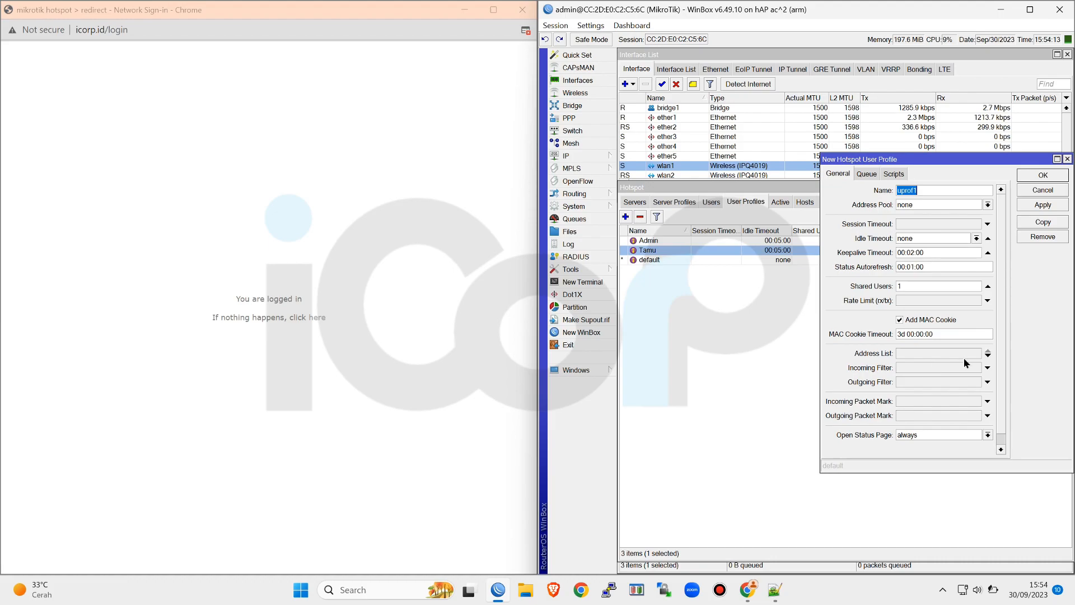
text(6)
text(.)
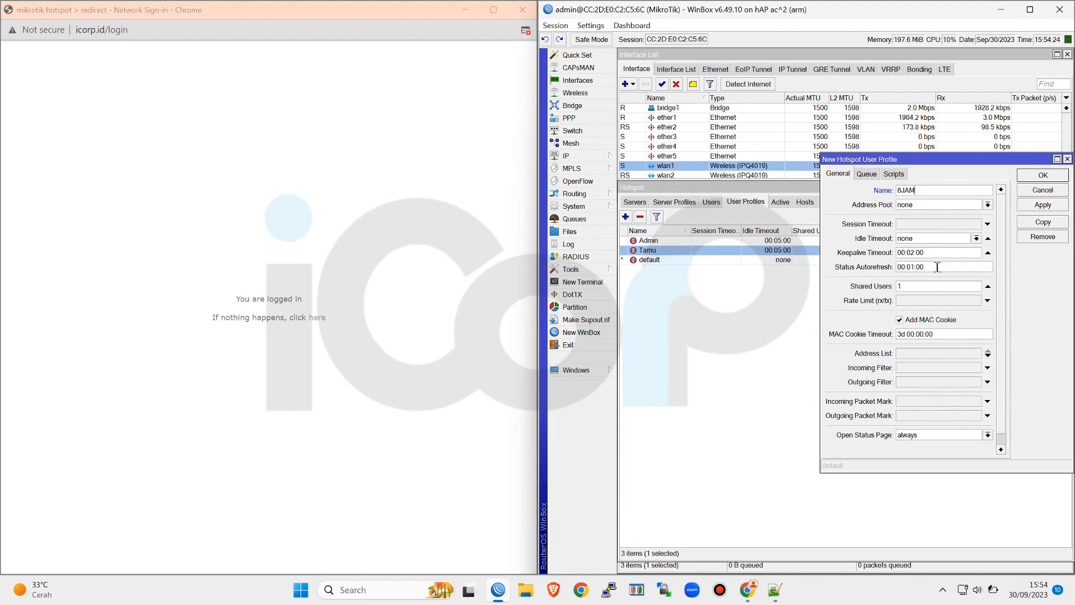
click(976, 238)
click(974, 248)
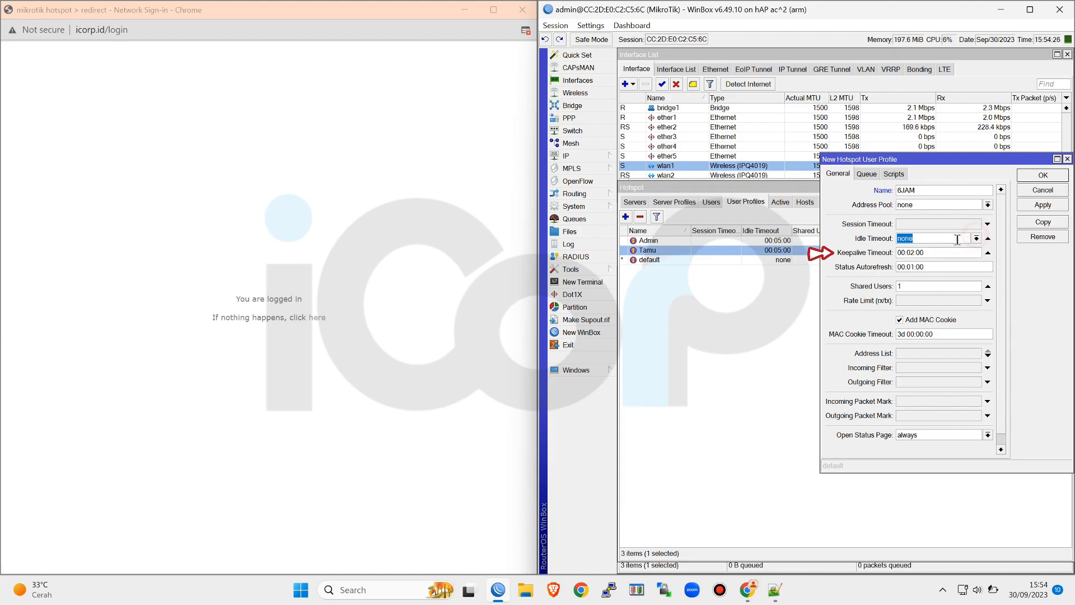
double_click(946, 253)
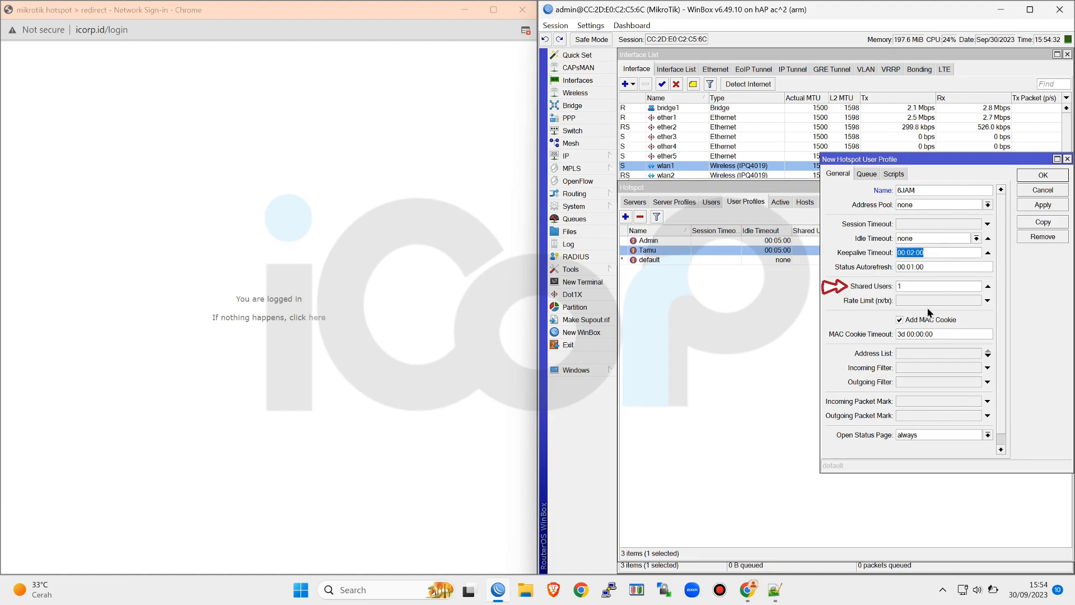
Set the new profile's rate limit to 2M/2M 0 0 0 8 0 and disable Add MAC Cookie
click(988, 301)
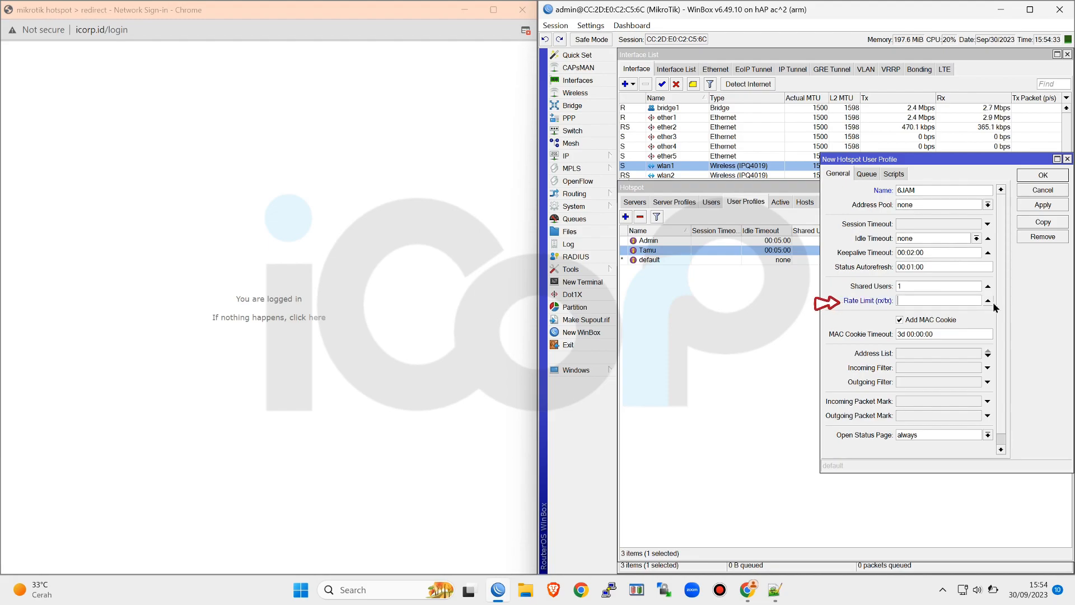
text(2M/2M 0 0 0)
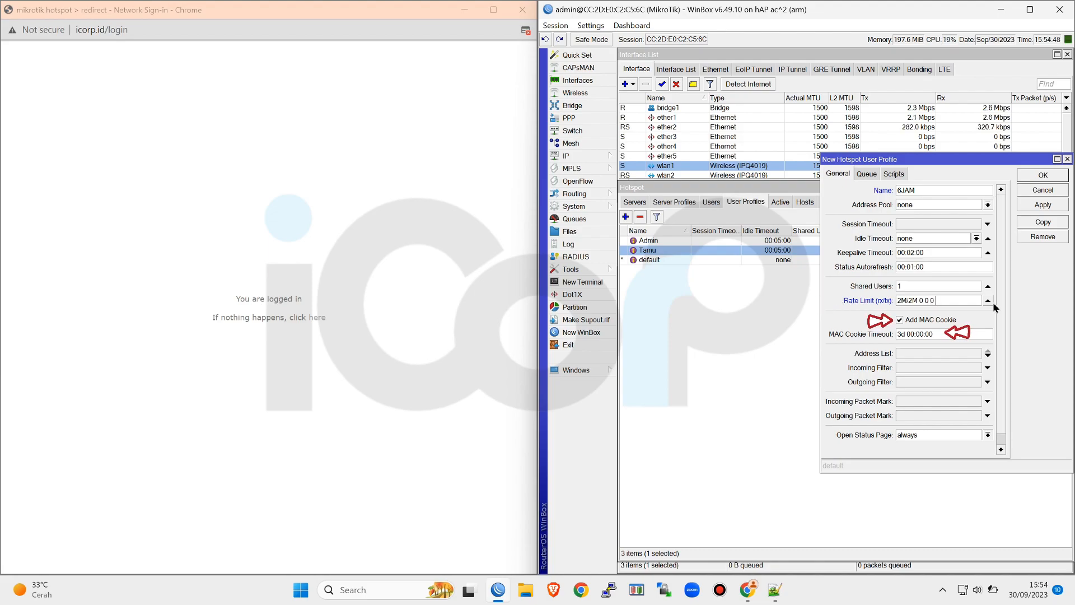
text( 8 0)
click(925, 323)
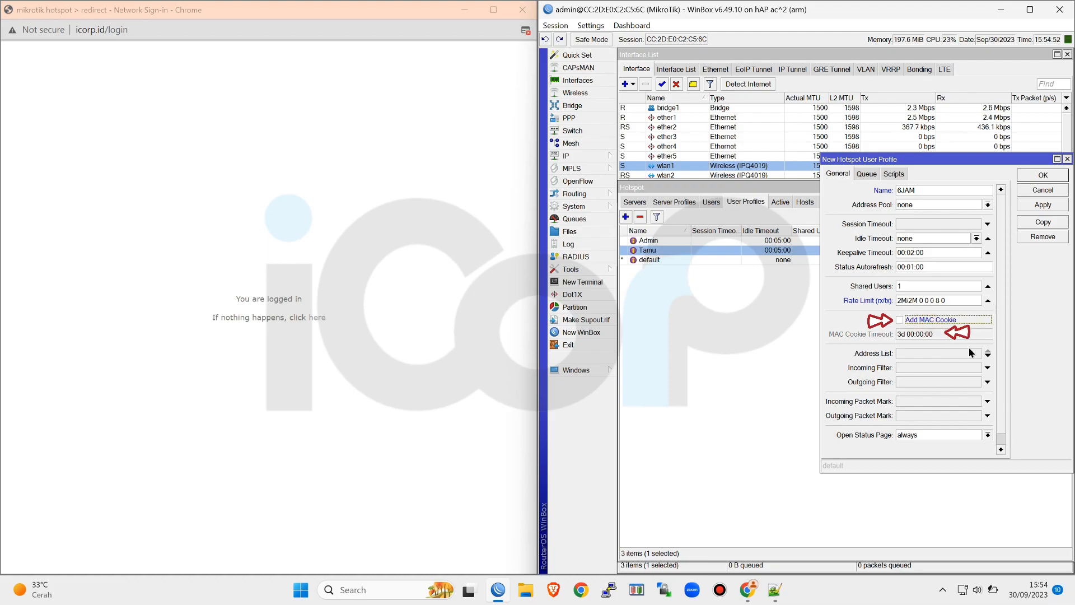
Copy the entire voucher script from Notepad++ and paste it as the profile's On Login script in WinBox
click(894, 174)
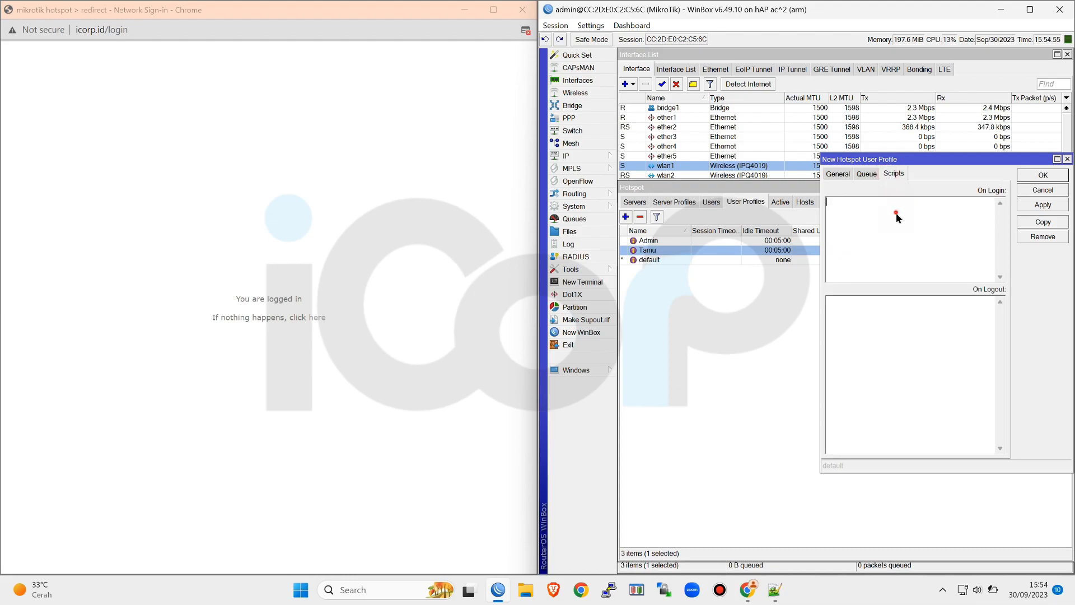
mouse_move(775, 589)
drag(821, 472, 617, 496)
click(773, 590)
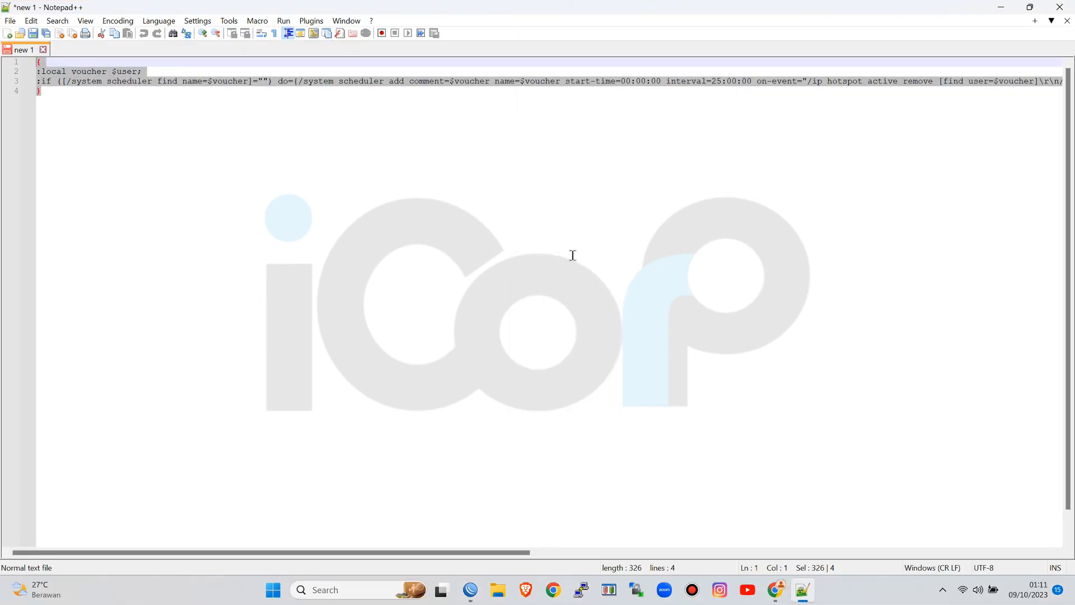
click(573, 255)
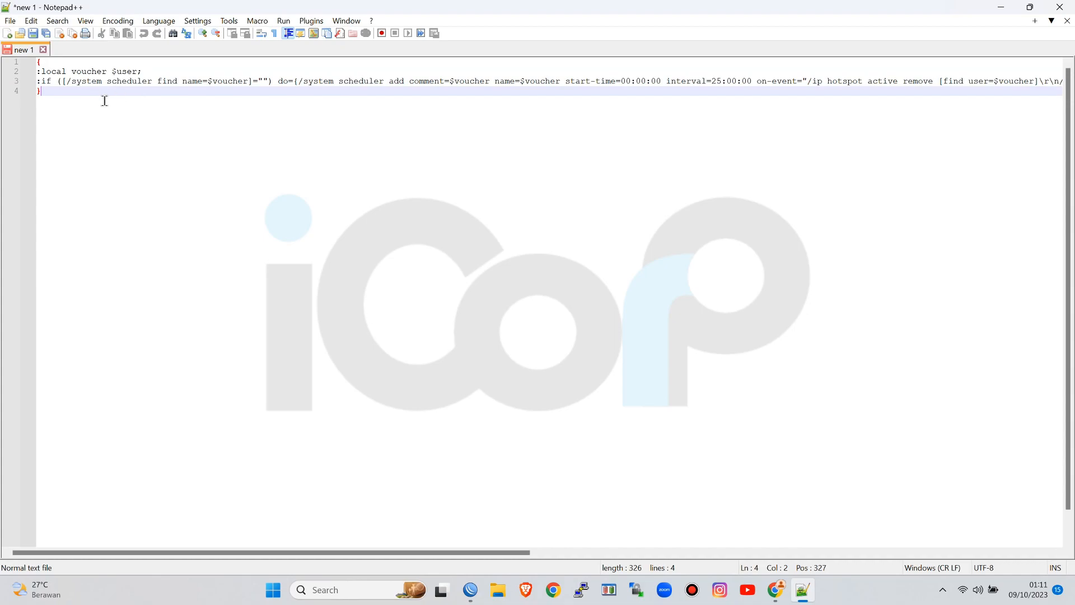
key(ctrl+a)
right_click(116, 81)
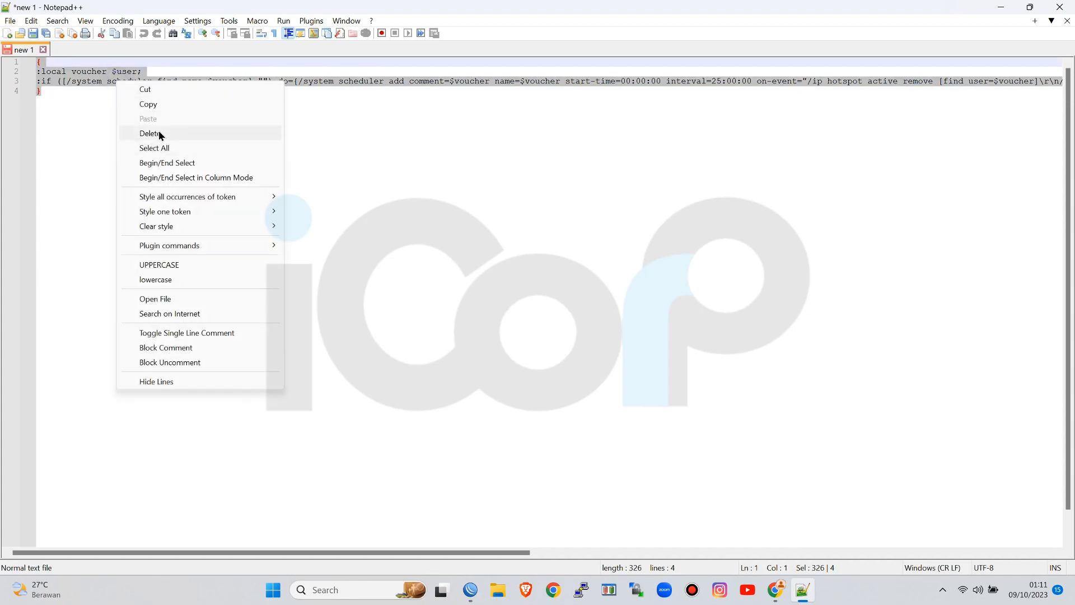
click(157, 106)
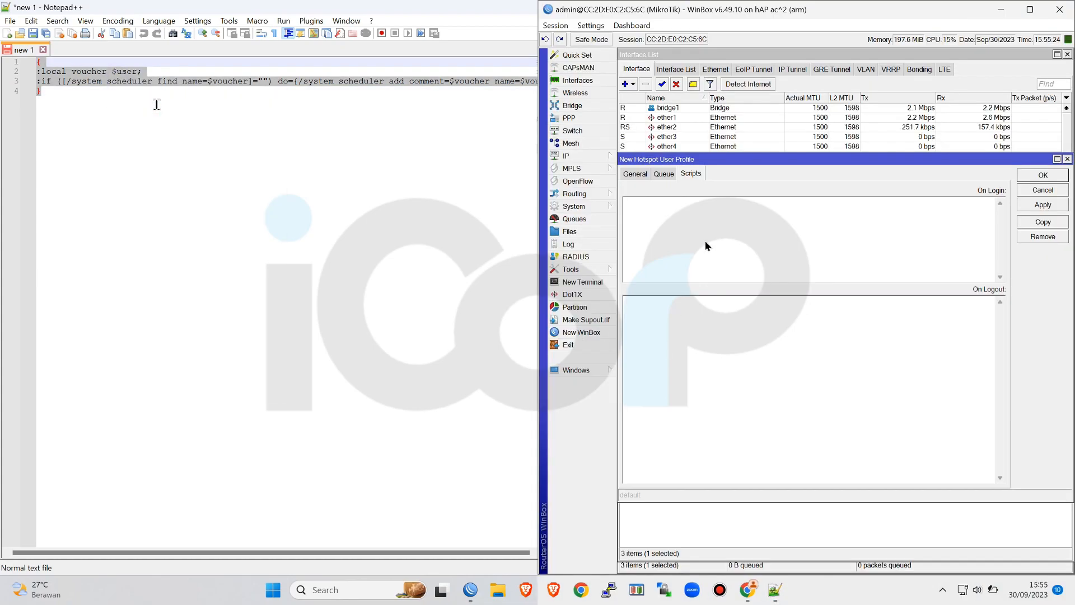
right_click(706, 242)
click(737, 295)
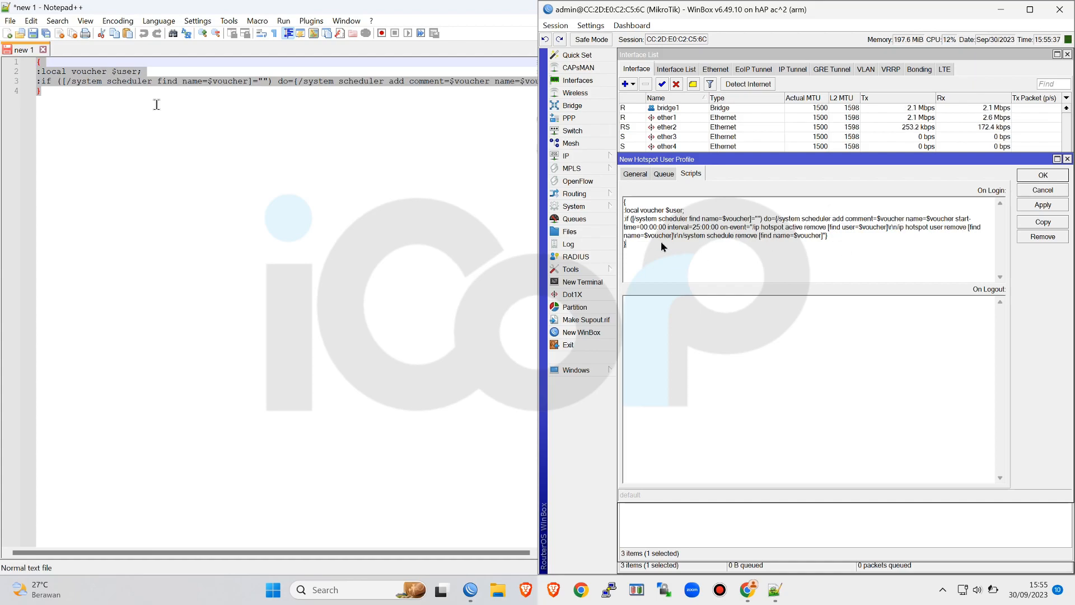
In the On Login script, change the scheduler values to start-time=startup and interval=06:10:00
drag(640, 228, 650, 228)
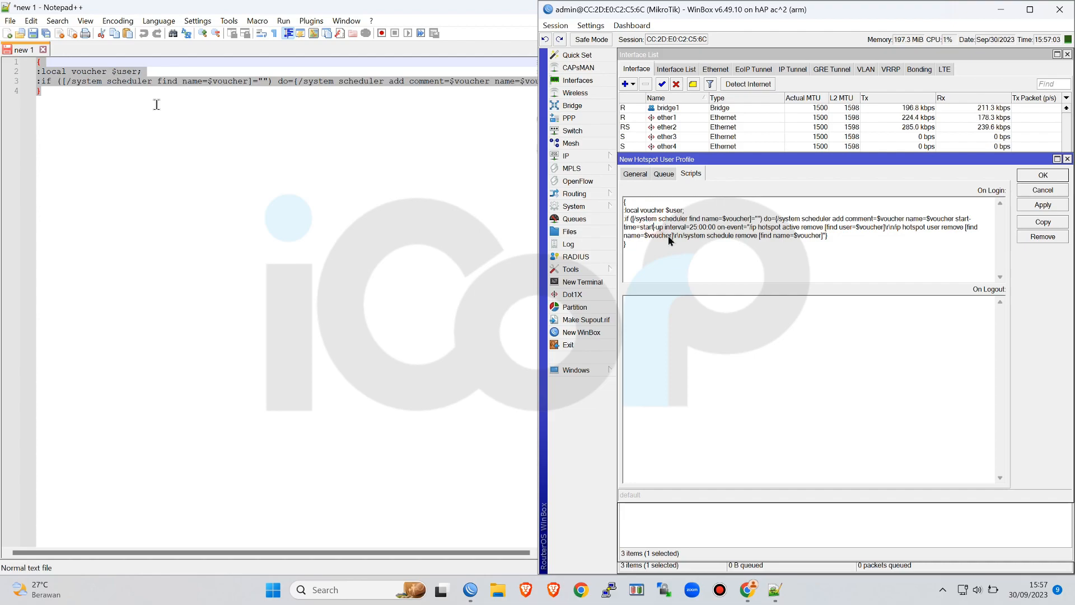
key(BackSpace)
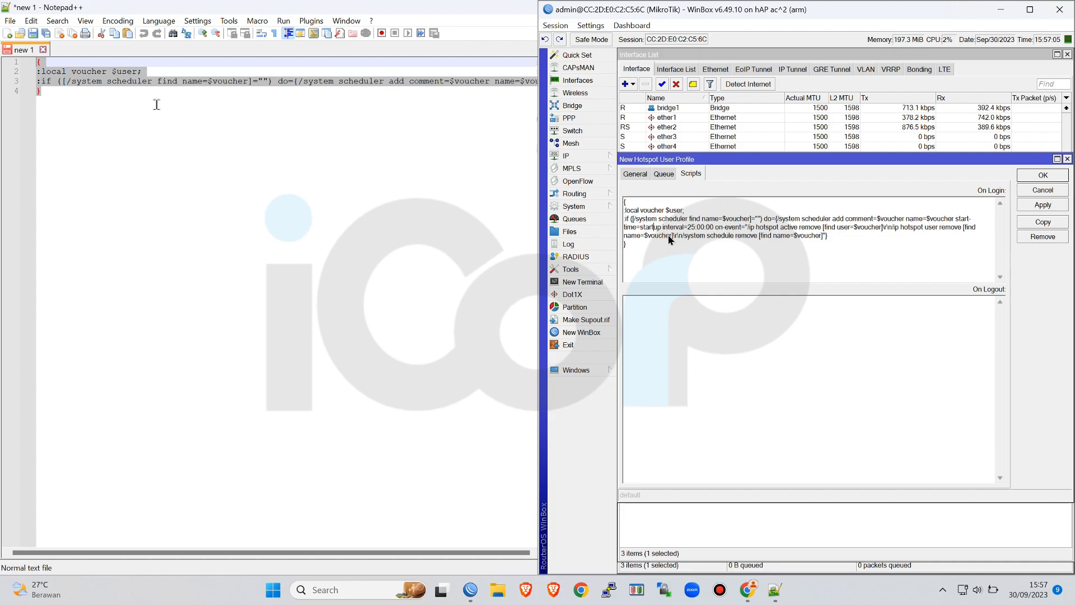
key(Right)
key(Right)
key(Right)
key(Right)
key(Right)
key(Right)
key(Right)
key(Right)
key(BackSpace)
key(BackSpace)
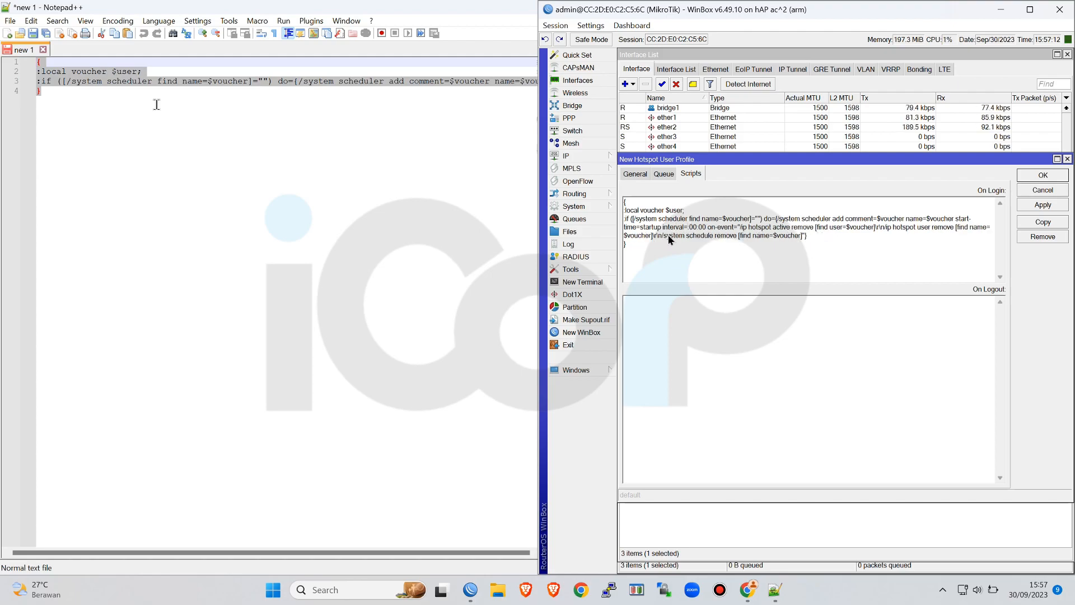
text(06)
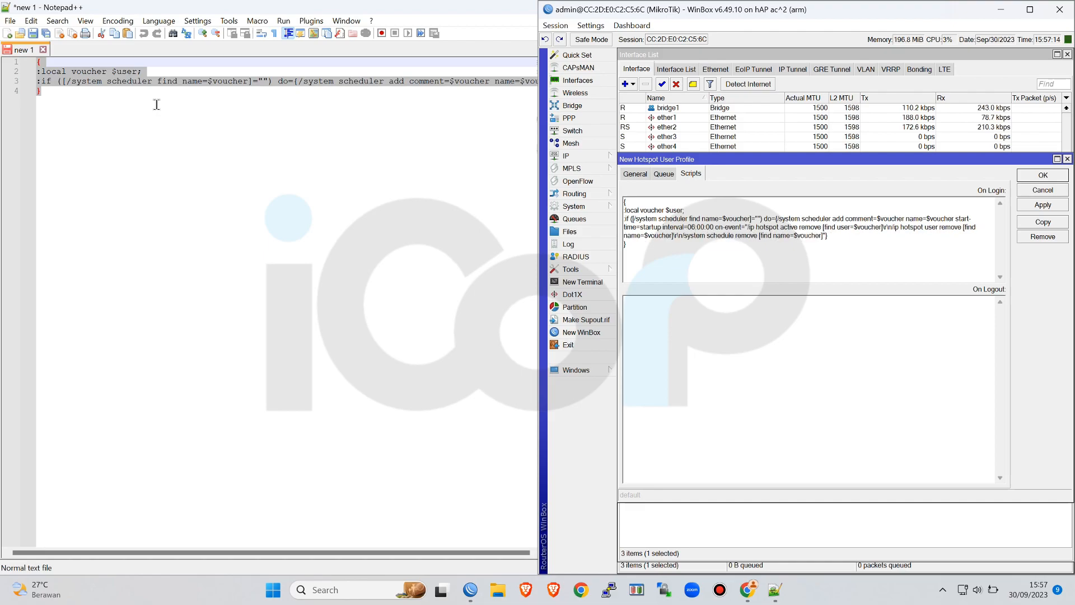
key(Right)
key(BackSpace)
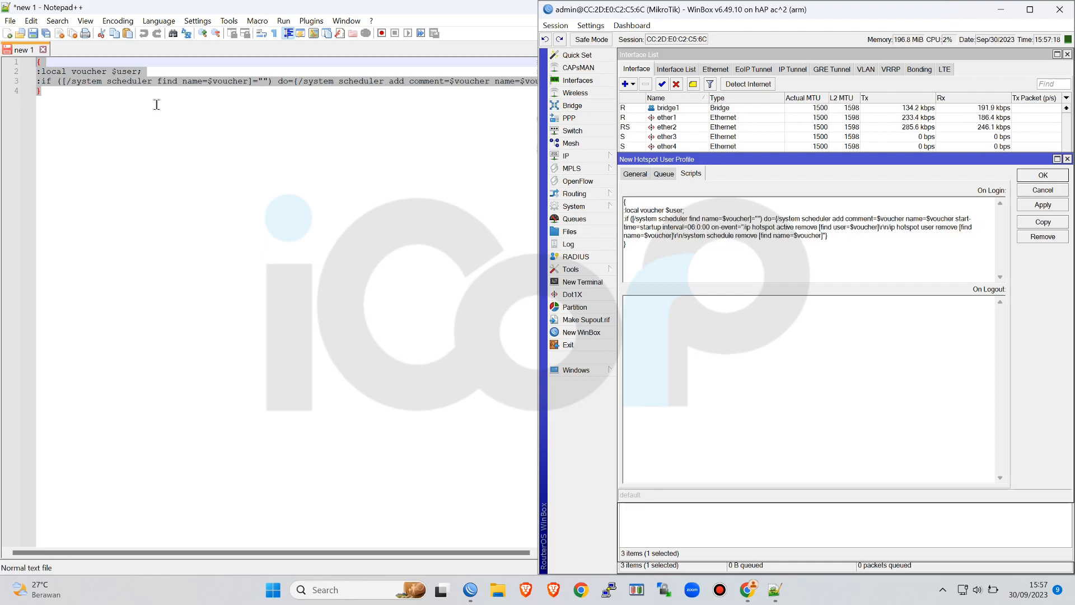
text(1)
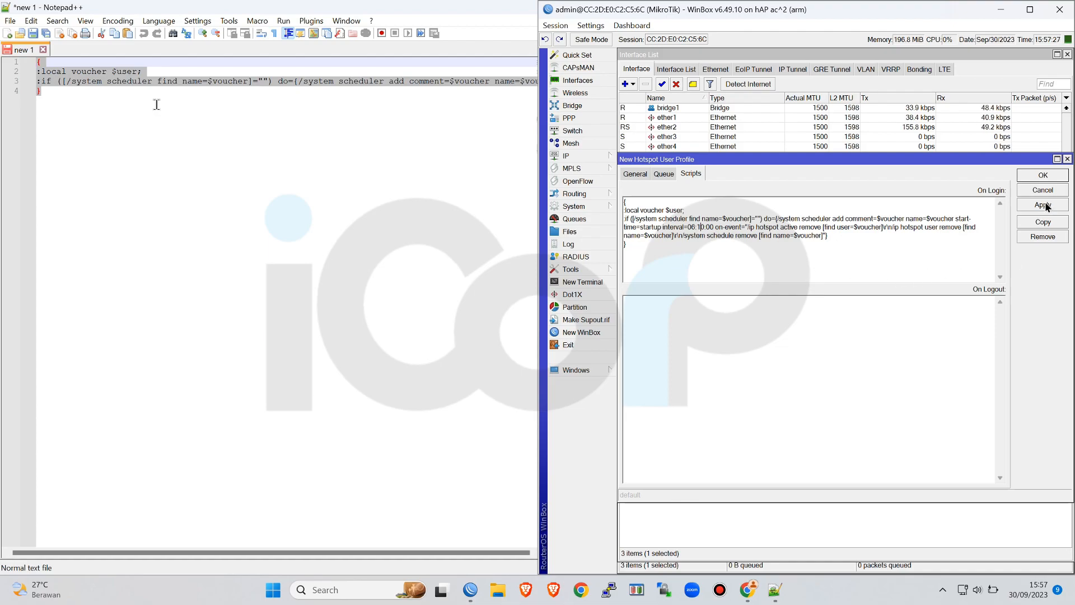
Review the 6JAM profile's general settings and save the profile
click(645, 173)
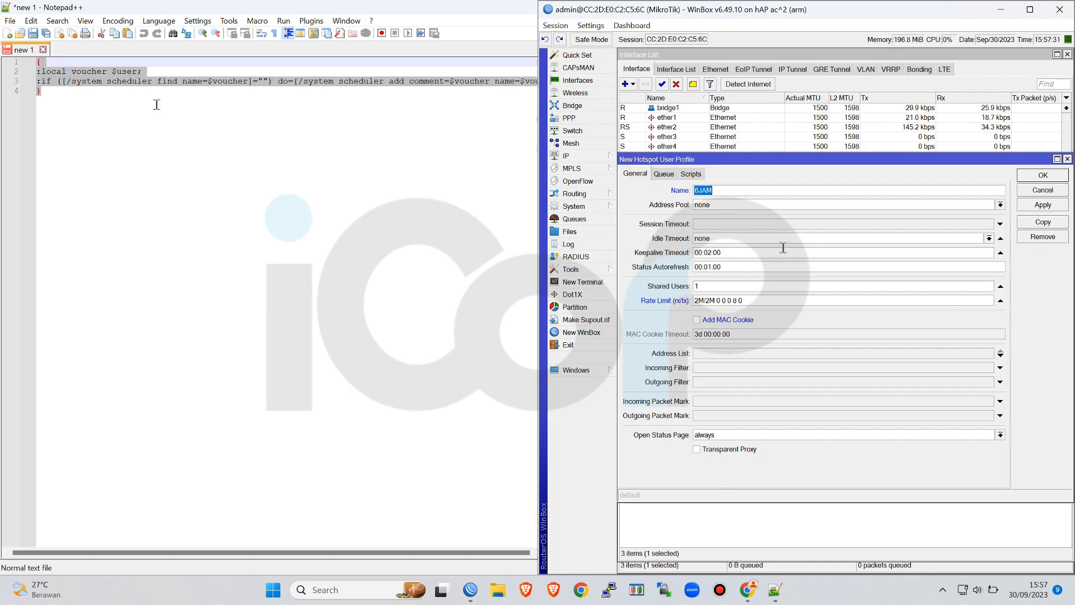
click(1039, 205)
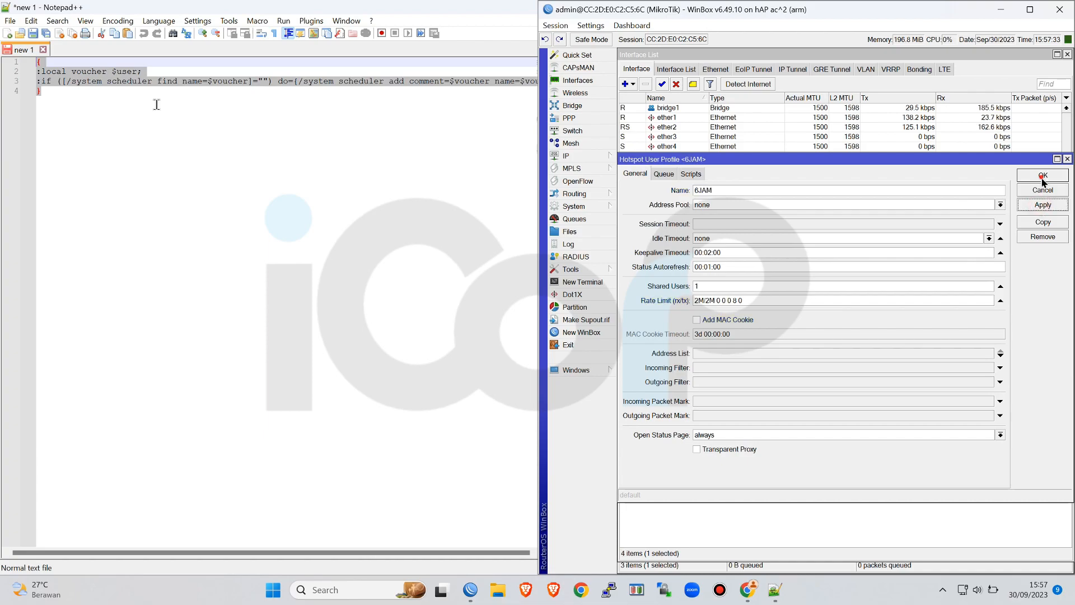
click(1045, 175)
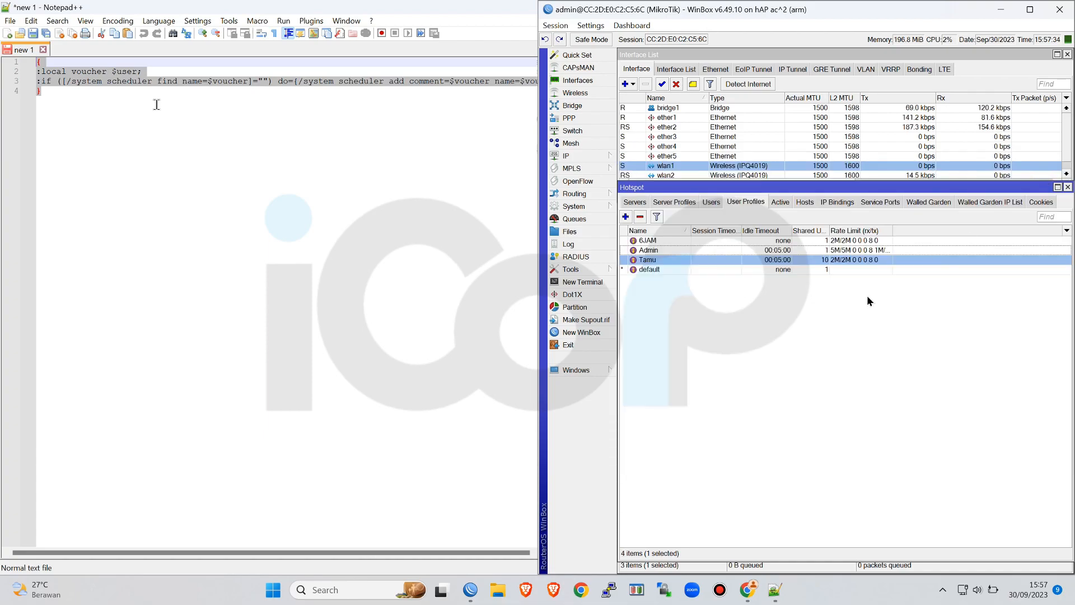
Duplicate the 6JAM user profile and name the copy 12Jam
double_click(781, 242)
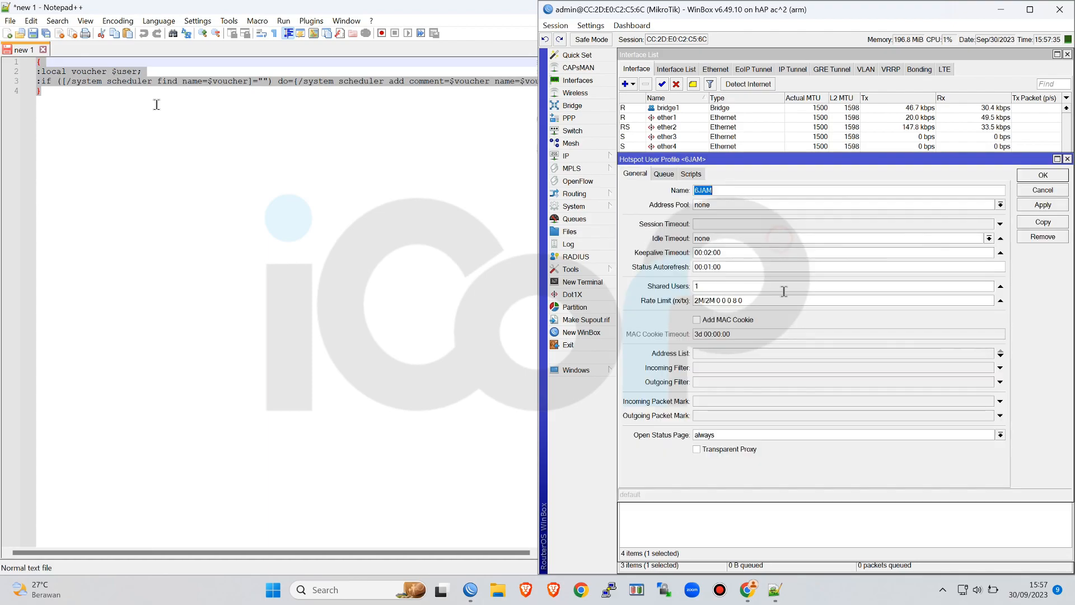
click(1039, 222)
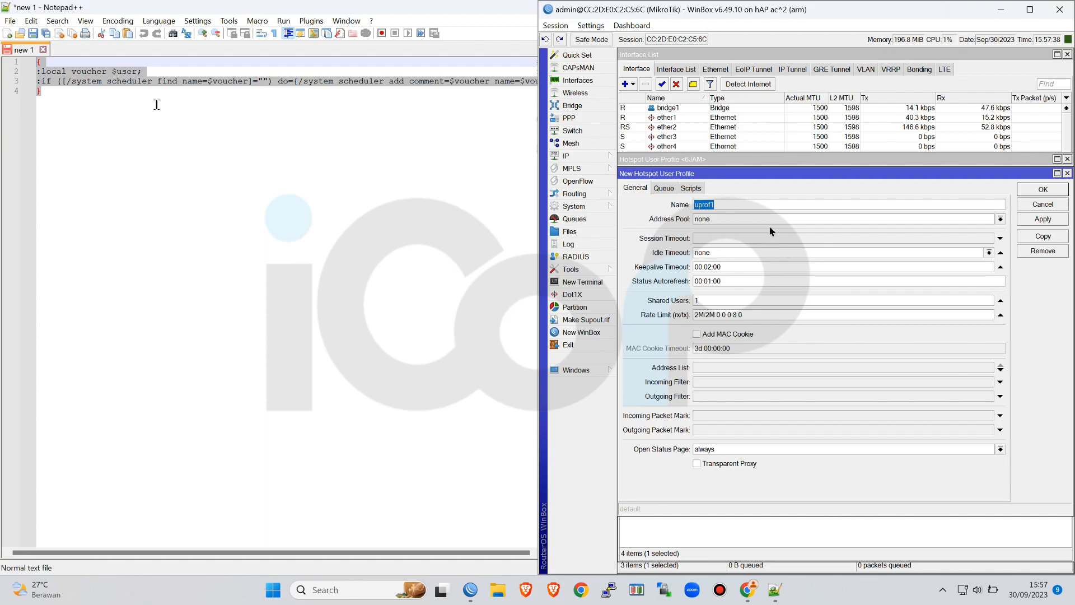
text(12Jam)
Set the scheduler interval in the 12Jam profile's On Login script to 12:10:00 and save the profile
click(688, 190)
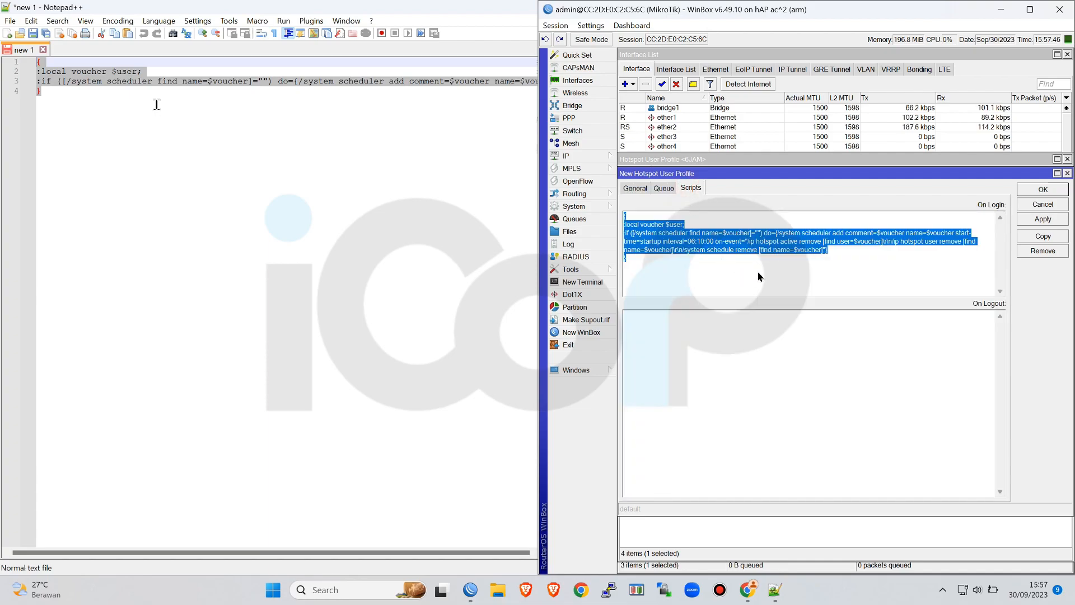
click(708, 260)
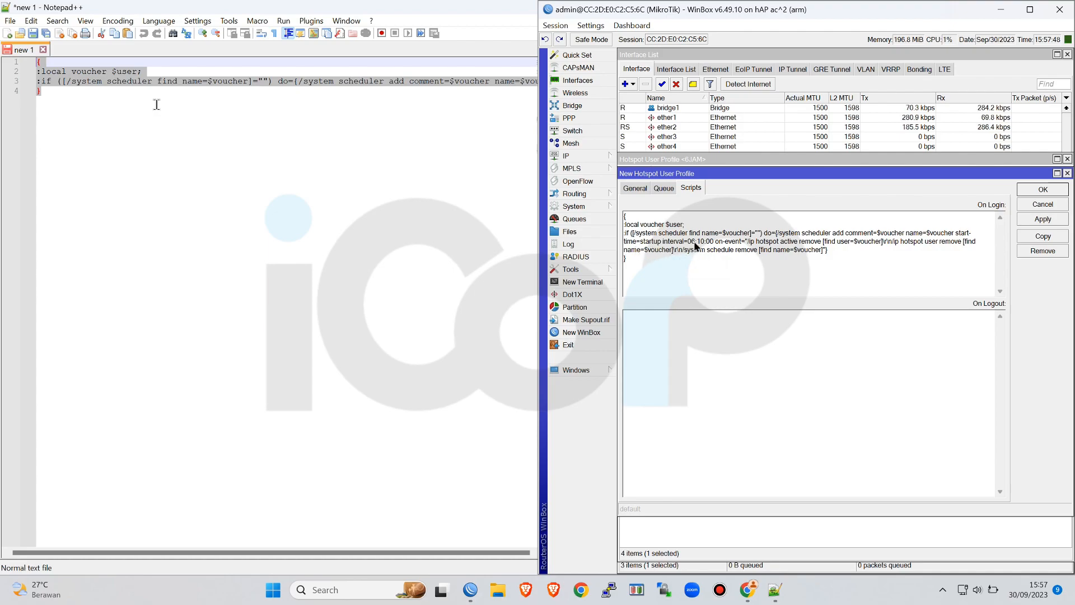
drag(695, 243, 689, 245)
text(12)
click(1029, 220)
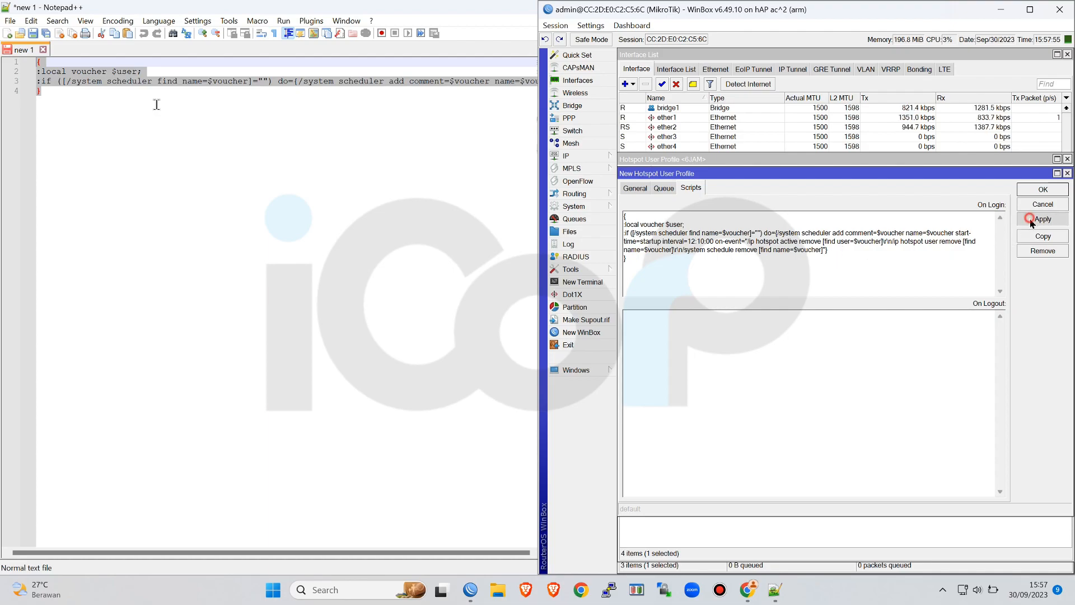
click(1038, 191)
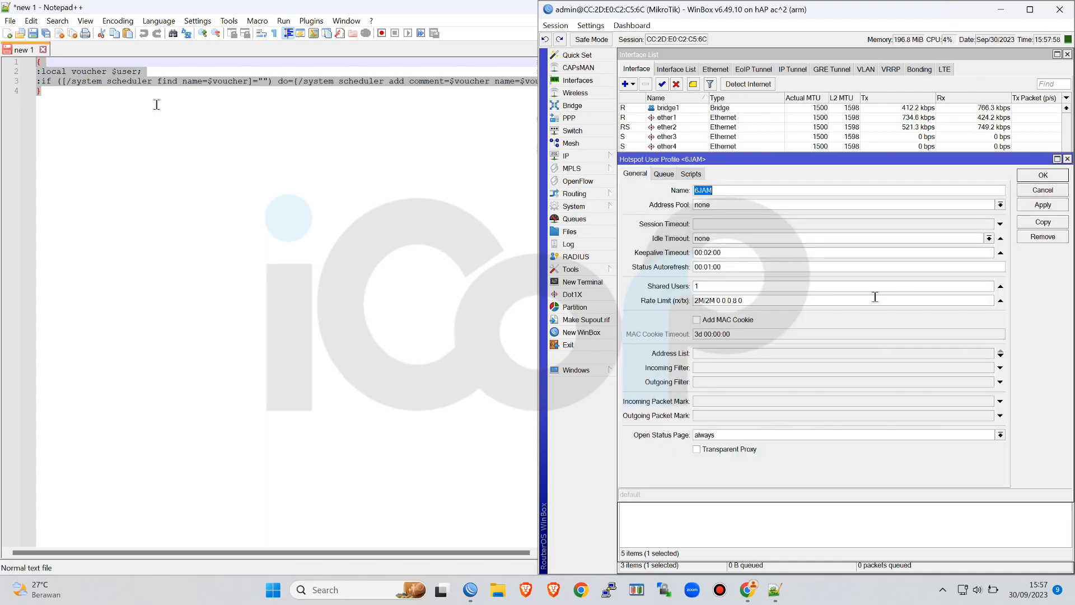
Duplicate the 6JAM profile again, set the hours of its On Login script interval to 24, and save it
click(1043, 222)
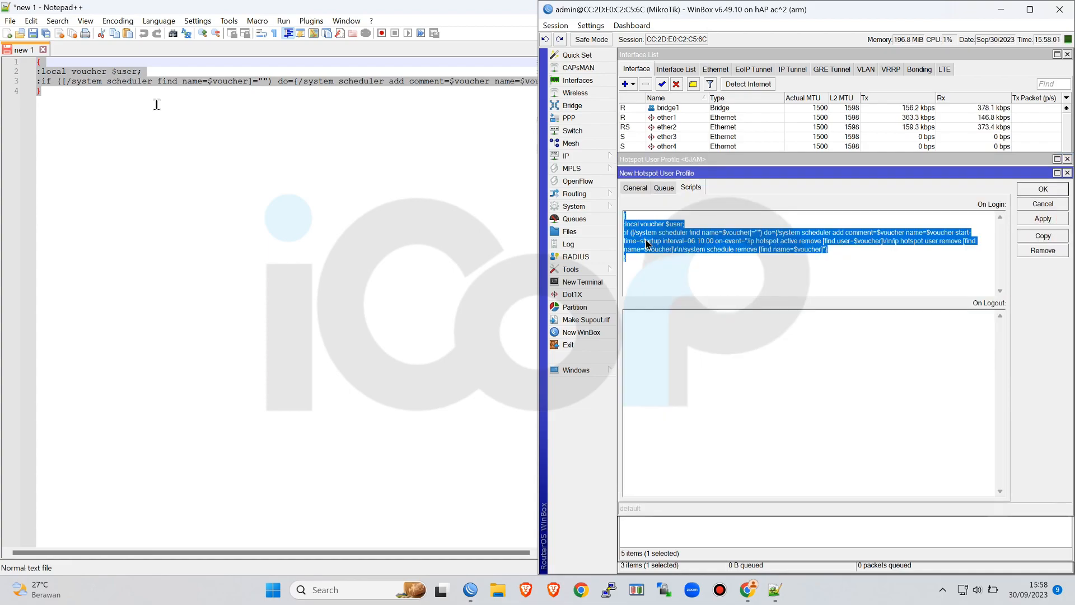
click(693, 245)
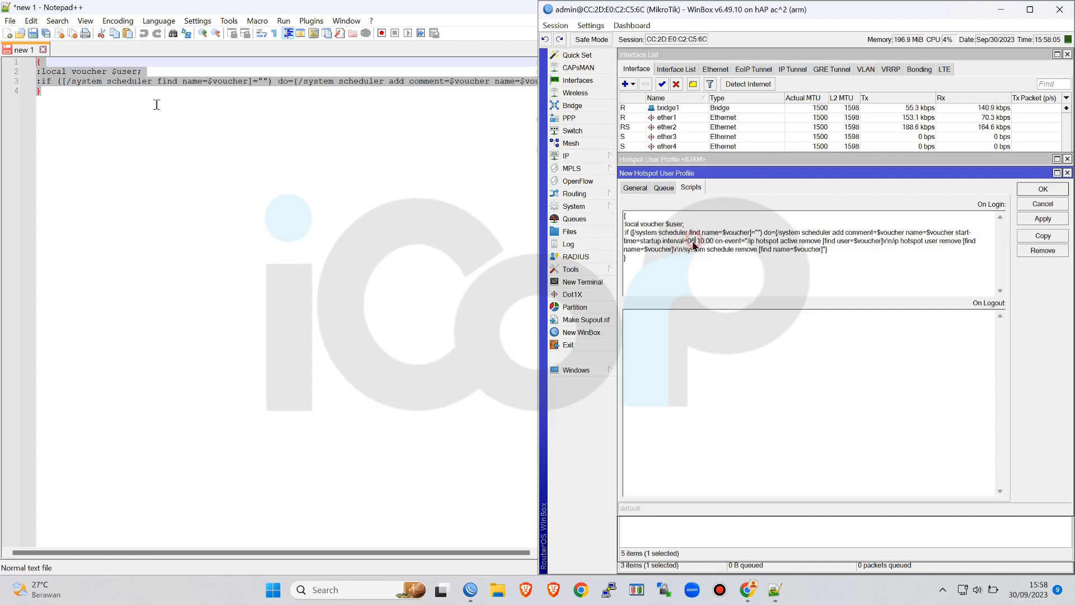
double_click(690, 242)
text(24)
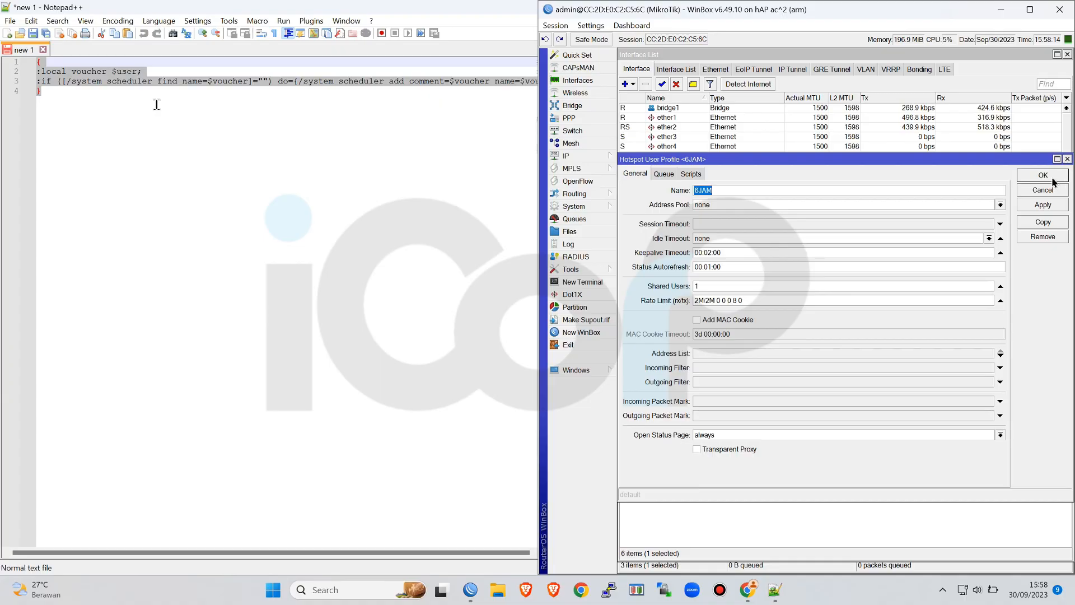
click(1043, 176)
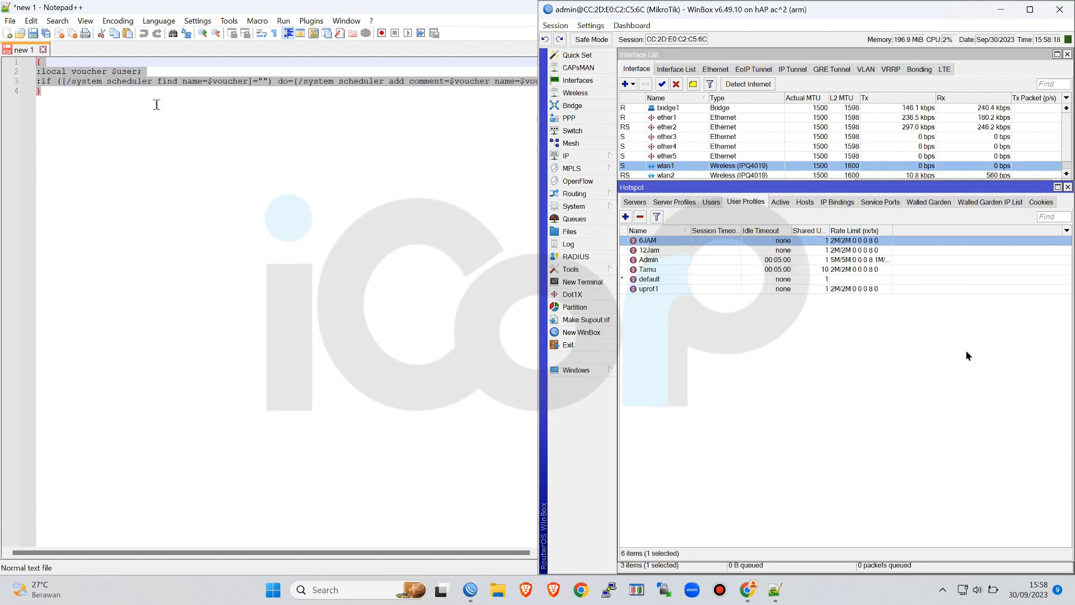
Start a new hotspot user on all servers and name it user1234
click(712, 203)
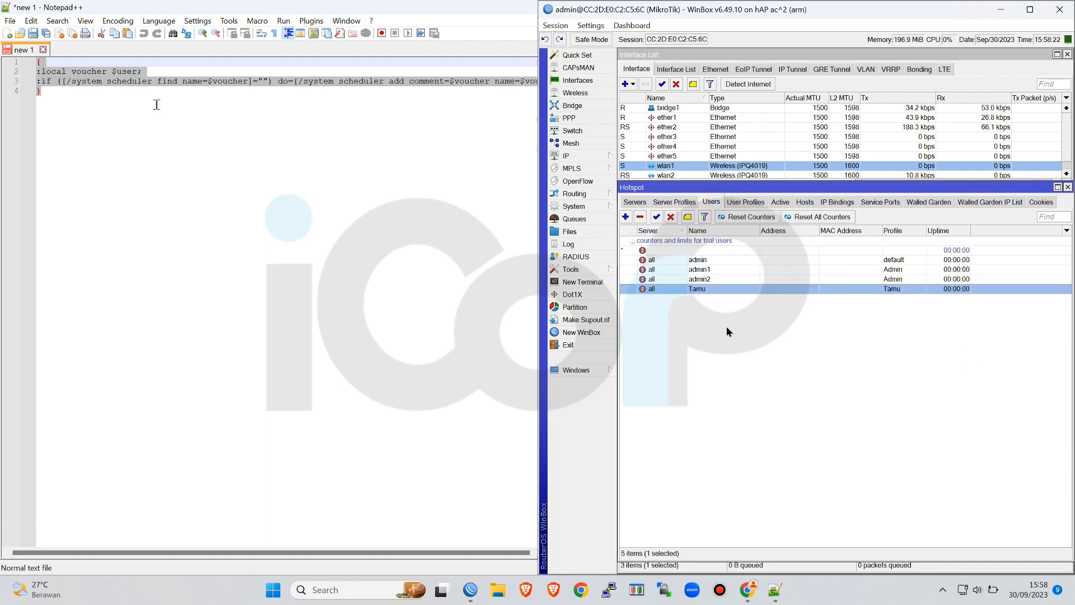
click(626, 217)
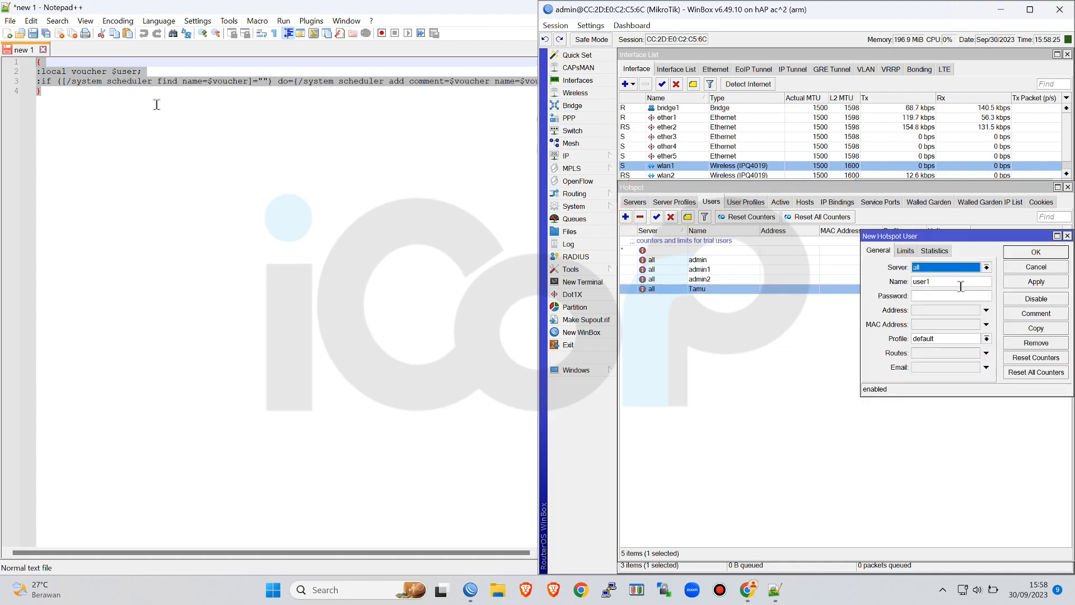
key(Tab)
key(Home)
key(Delete)
text(u)
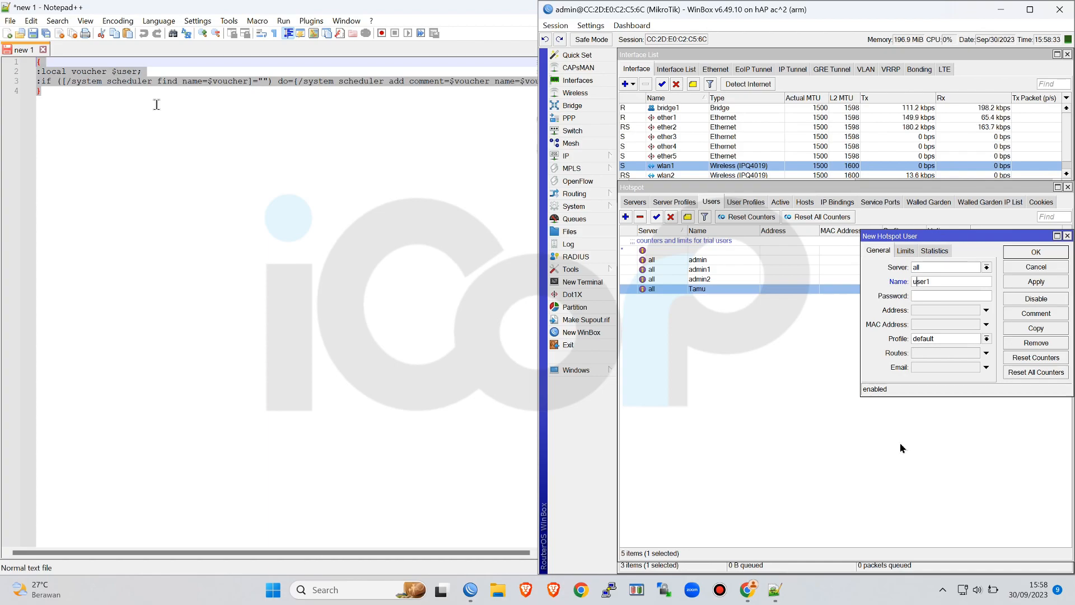
key(End)
text(34)
Enter the new hotspot user's password, assign the 6JAM profile, and save the user
key(Tab)
text(user1234)
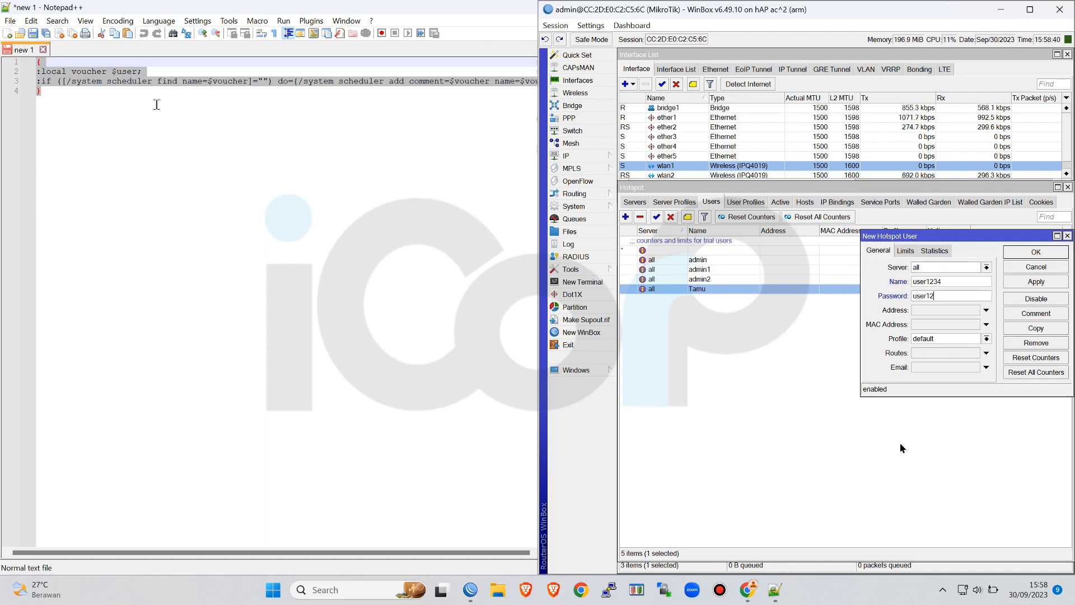
click(986, 338)
click(966, 346)
click(1026, 251)
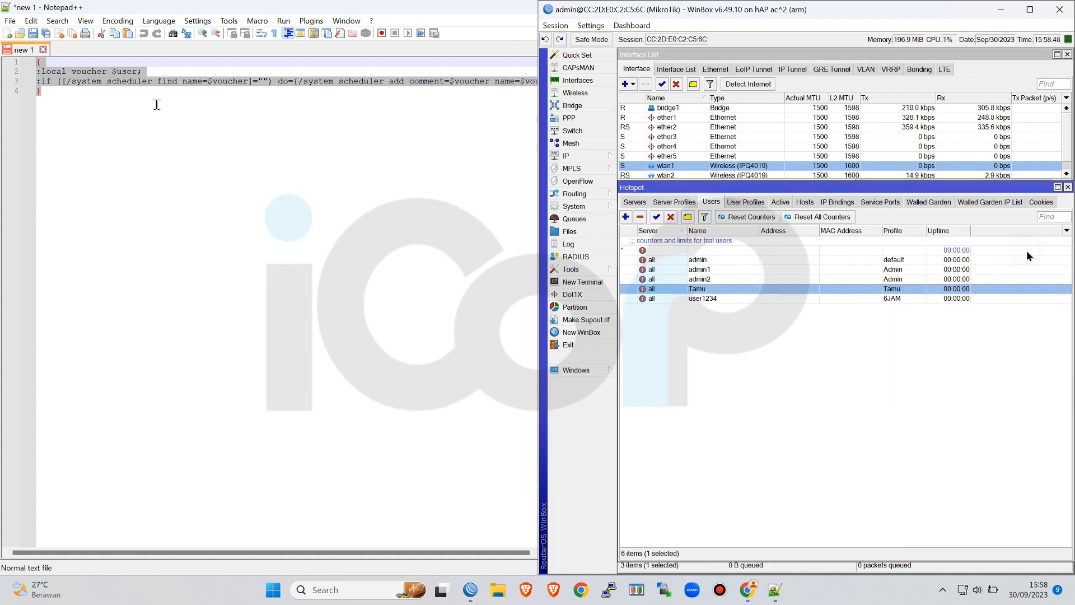
Check the hotspot's cookies and active sessions, and remove host 192.168.88.251 from the hosts list
click(1042, 202)
click(779, 203)
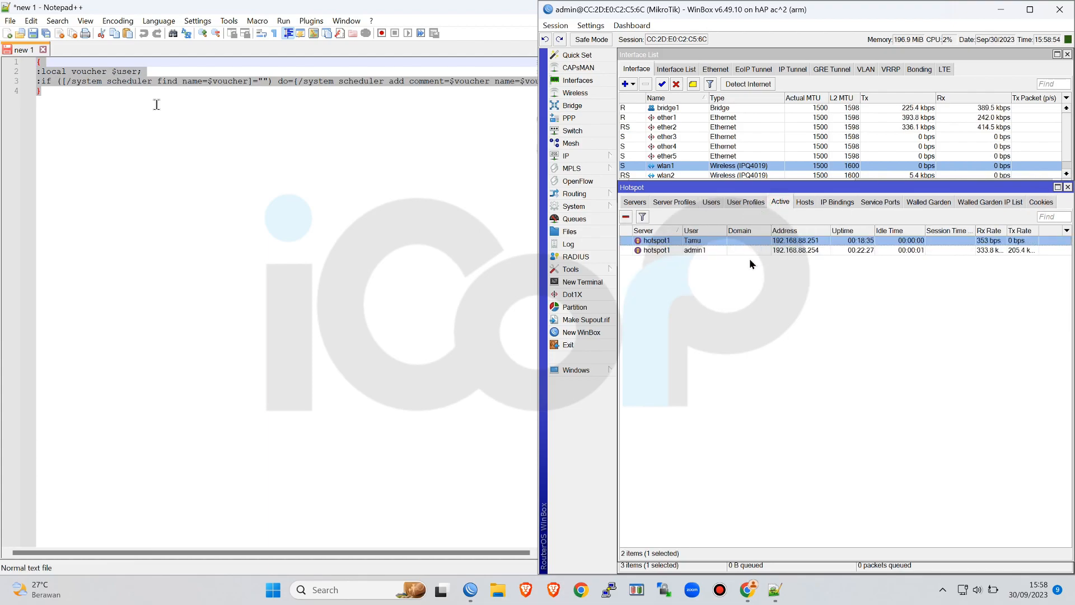
click(805, 203)
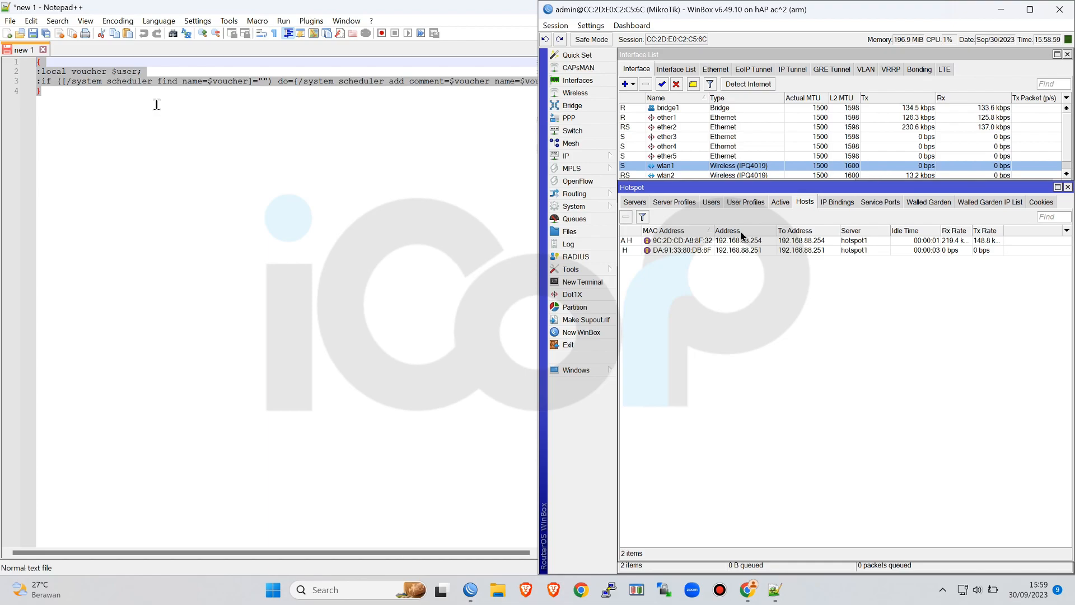
click(784, 204)
click(809, 204)
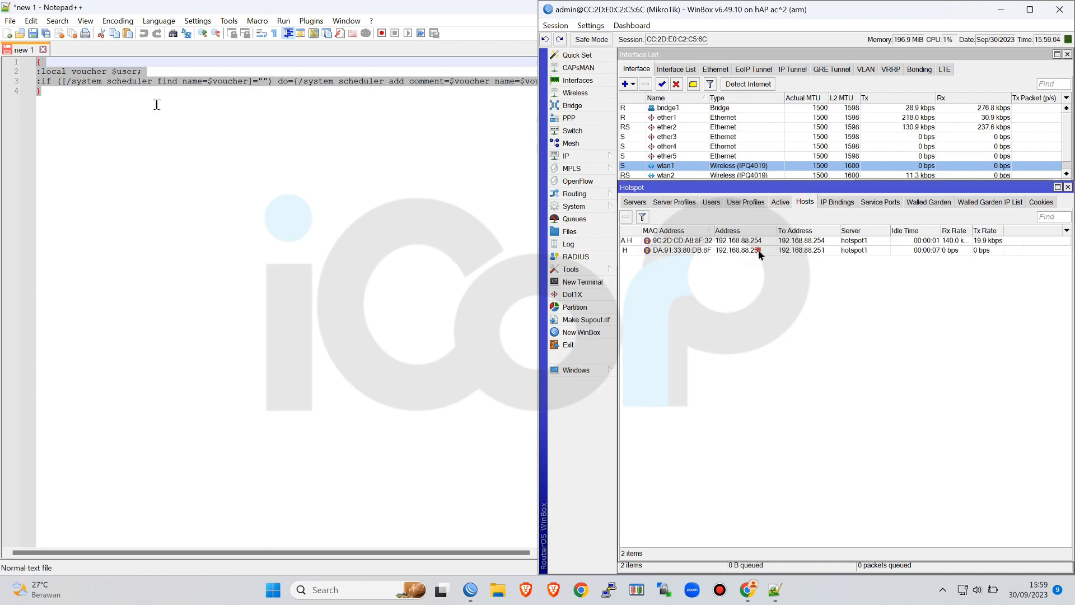
click(758, 250)
click(625, 216)
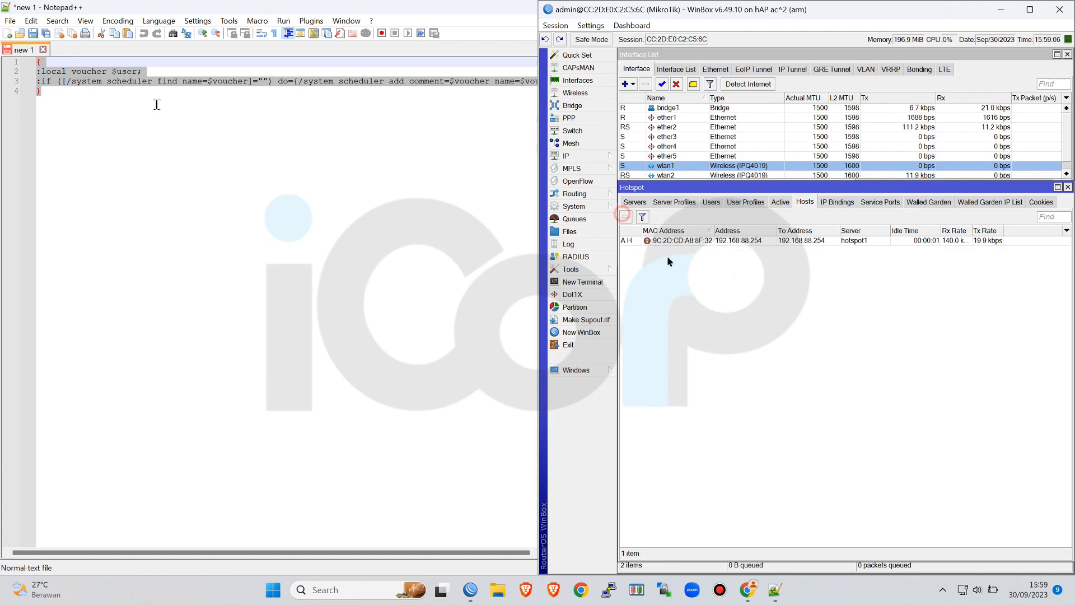
Check the hotspot's hosts and active sessions for the user1234 login
click(779, 203)
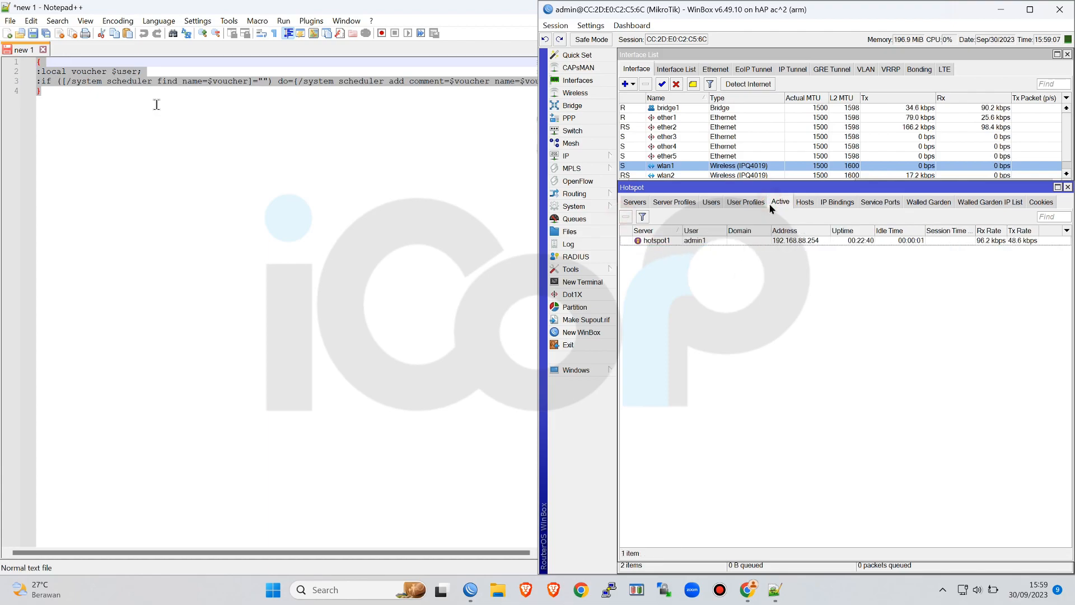
click(808, 206)
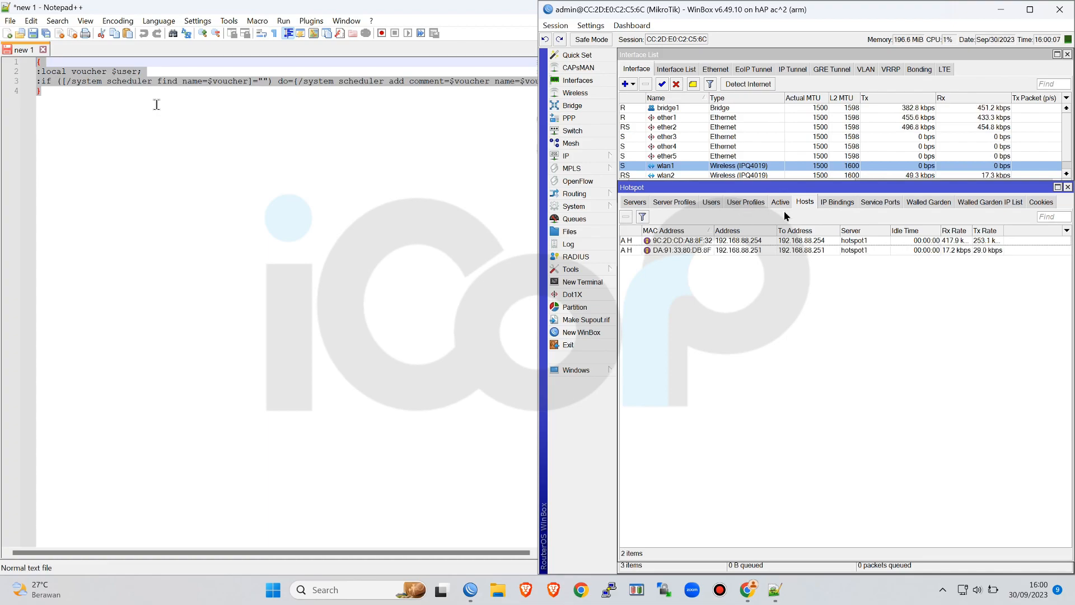
click(782, 205)
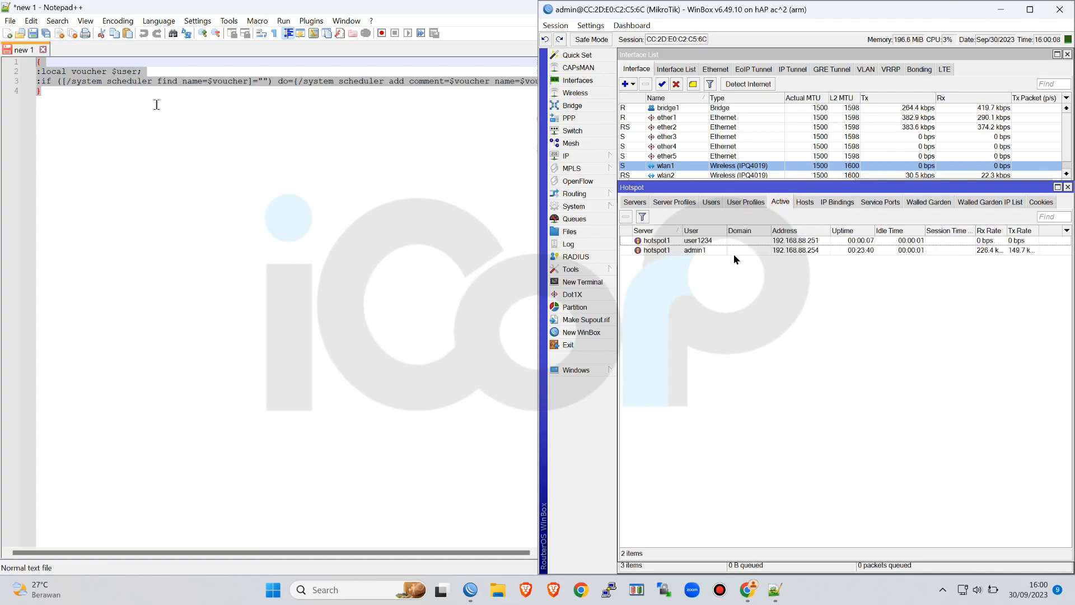
click(700, 242)
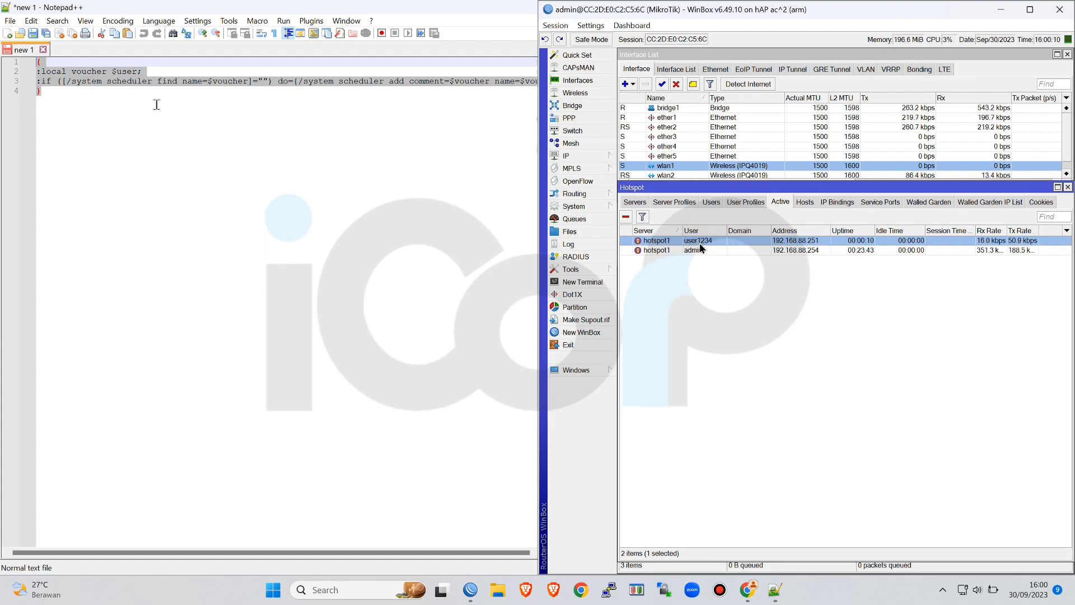
Examine the interval, next run and On Event script of user1234's scheduler entry, and close the scheduler
click(599, 208)
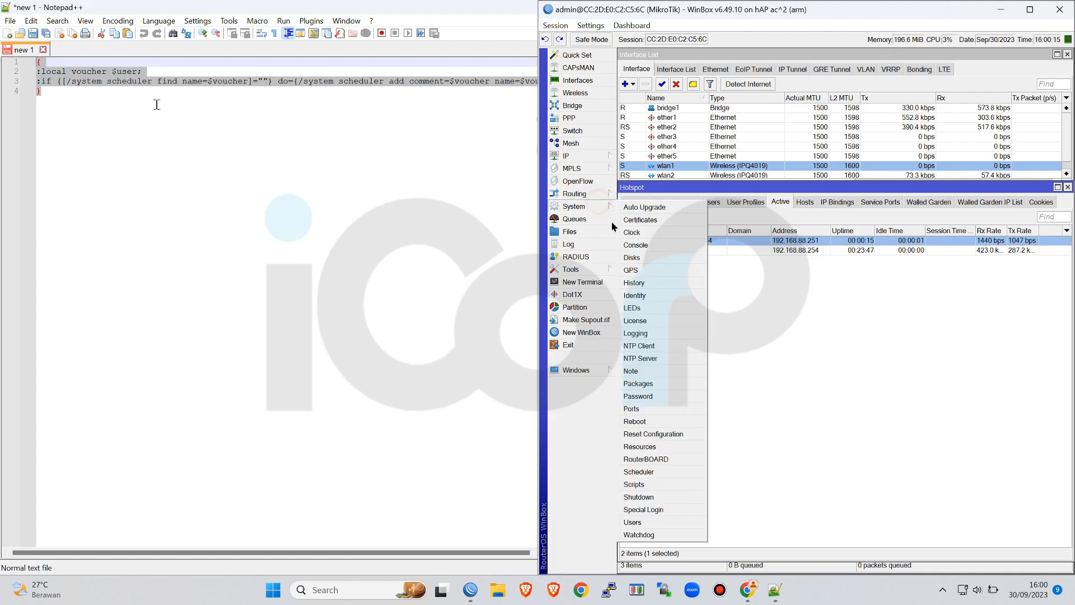
click(653, 477)
drag(682, 211, 683, 313)
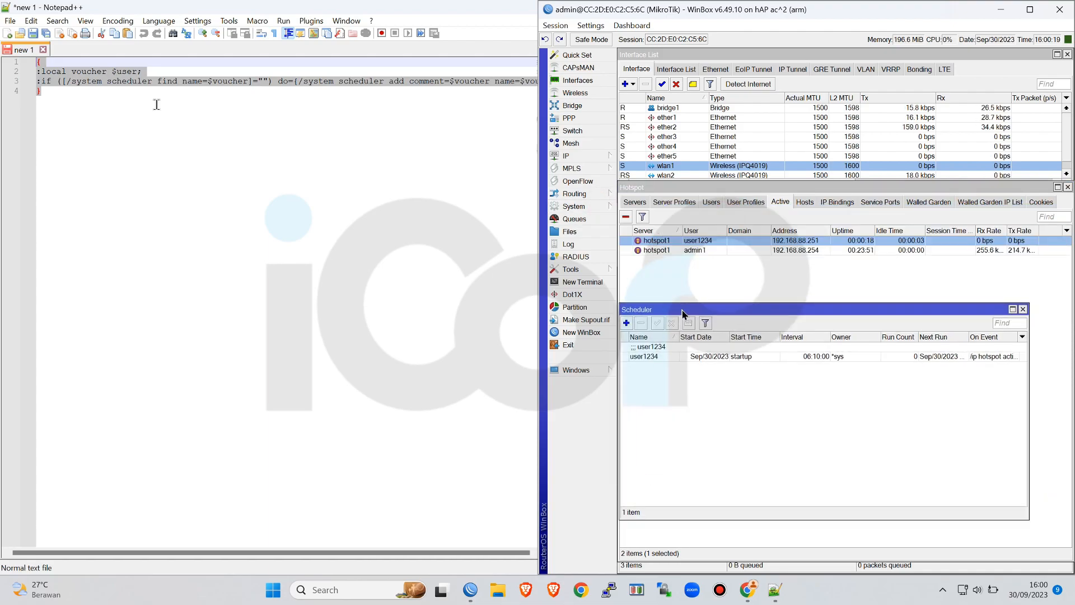
double_click(888, 356)
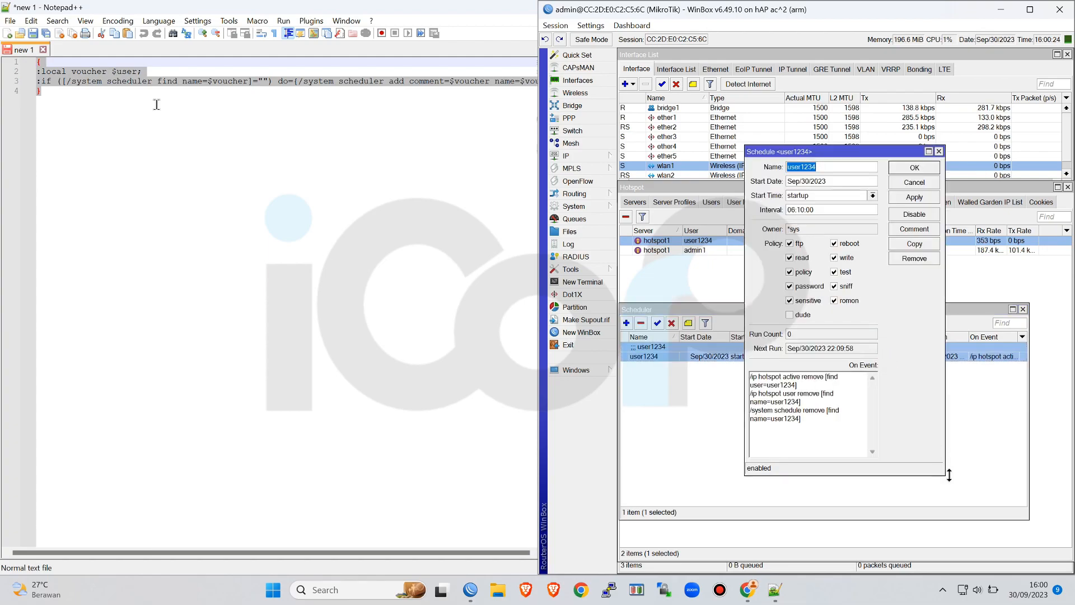
drag(945, 474, 1067, 487)
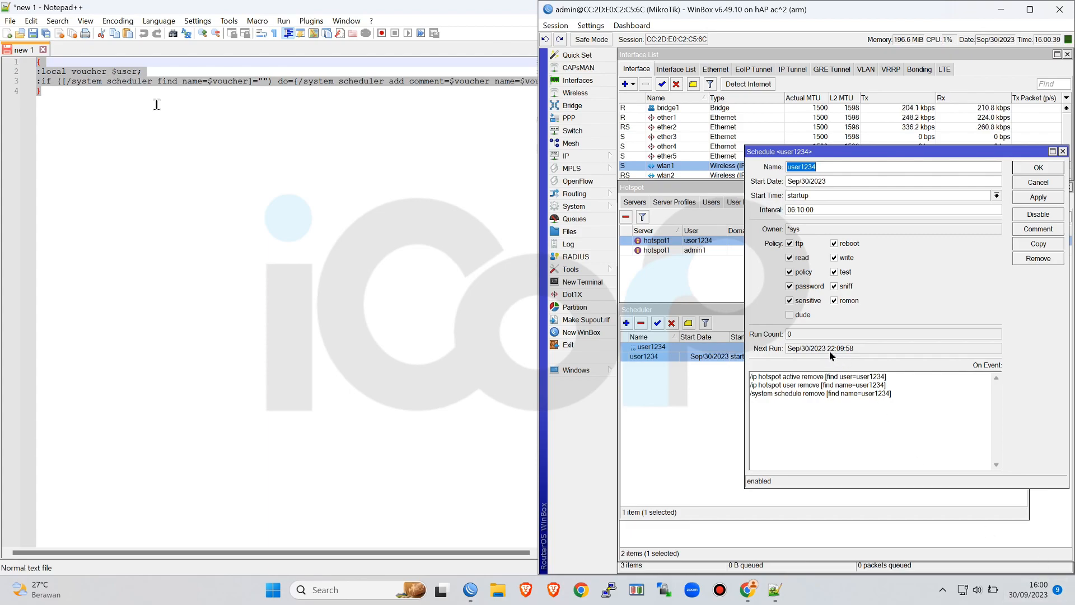
click(1038, 167)
click(1023, 309)
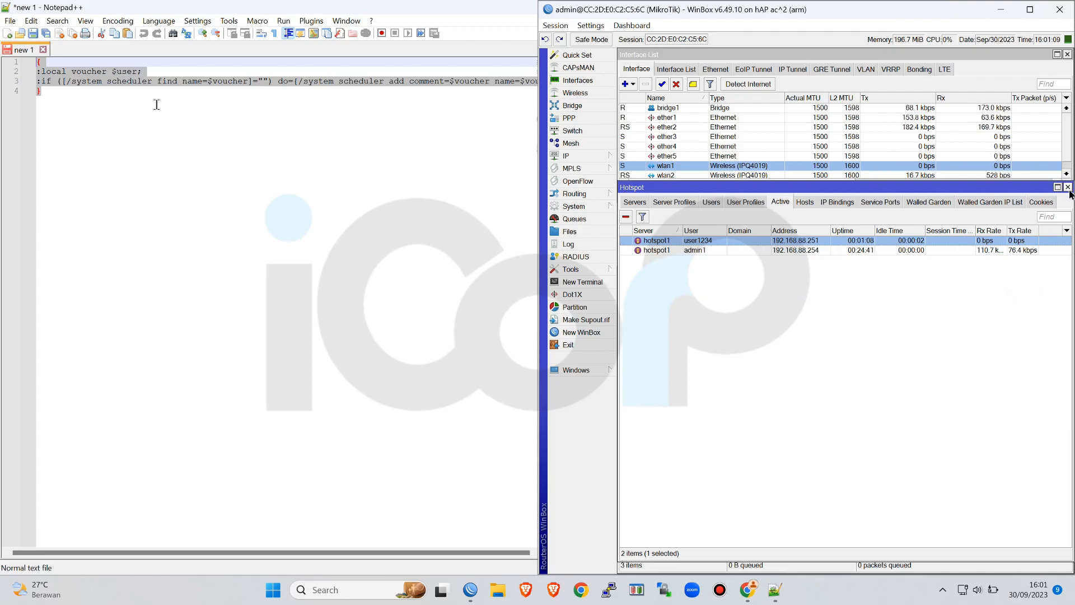
Close the Hotspot window and sort the simple queues by number to inspect the hotspot users' rate limits
click(1068, 187)
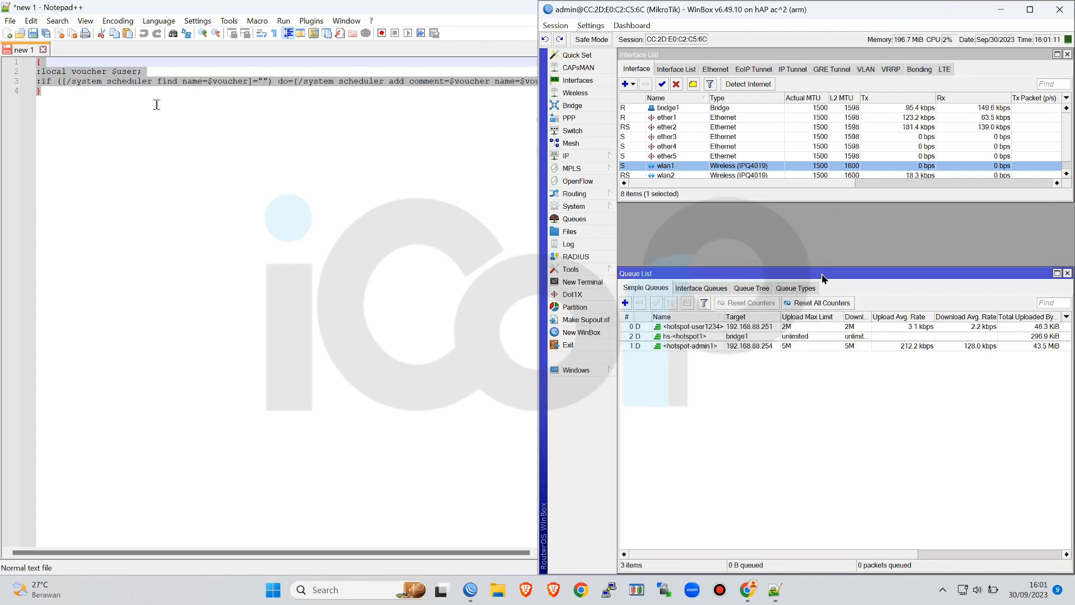
drag(823, 270, 833, 205)
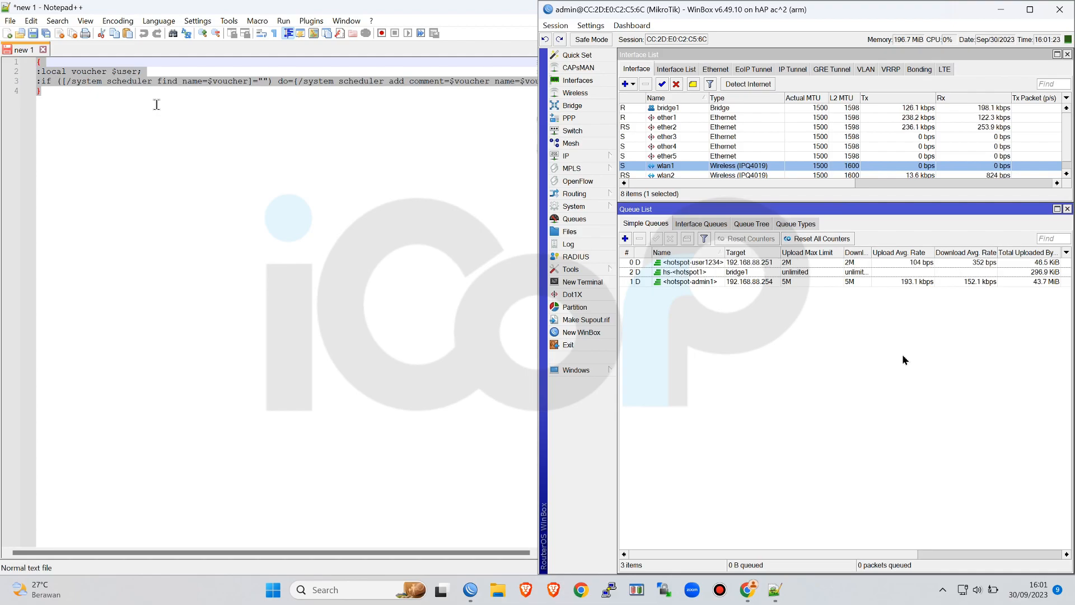
click(623, 253)
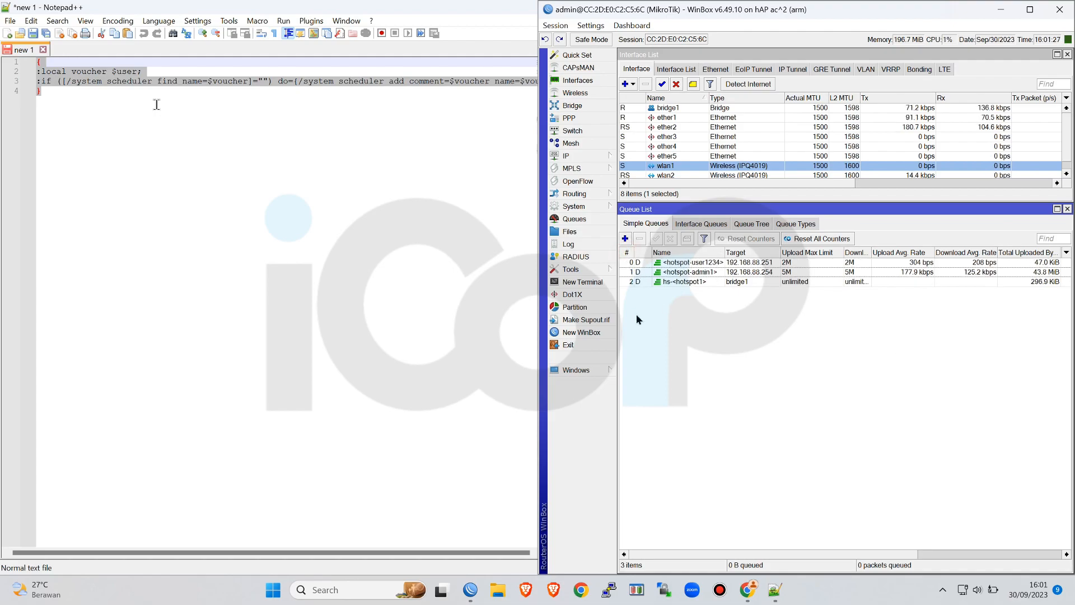